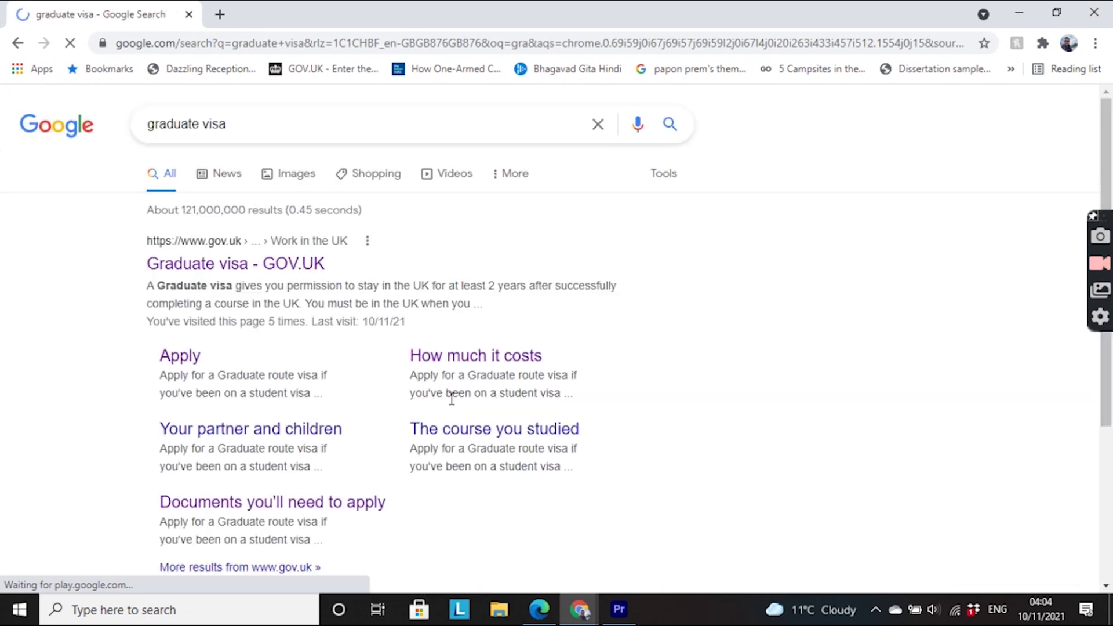
Step: Open the Graduate visa guidance and start the application
click(185, 366)
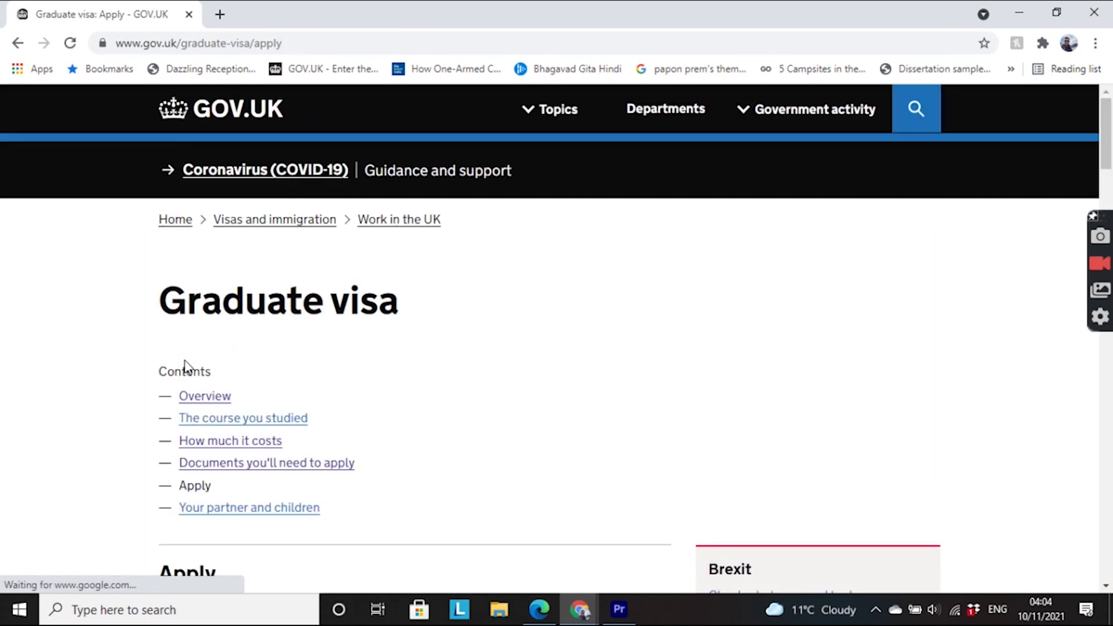
scroll(186, 367, down, 12)
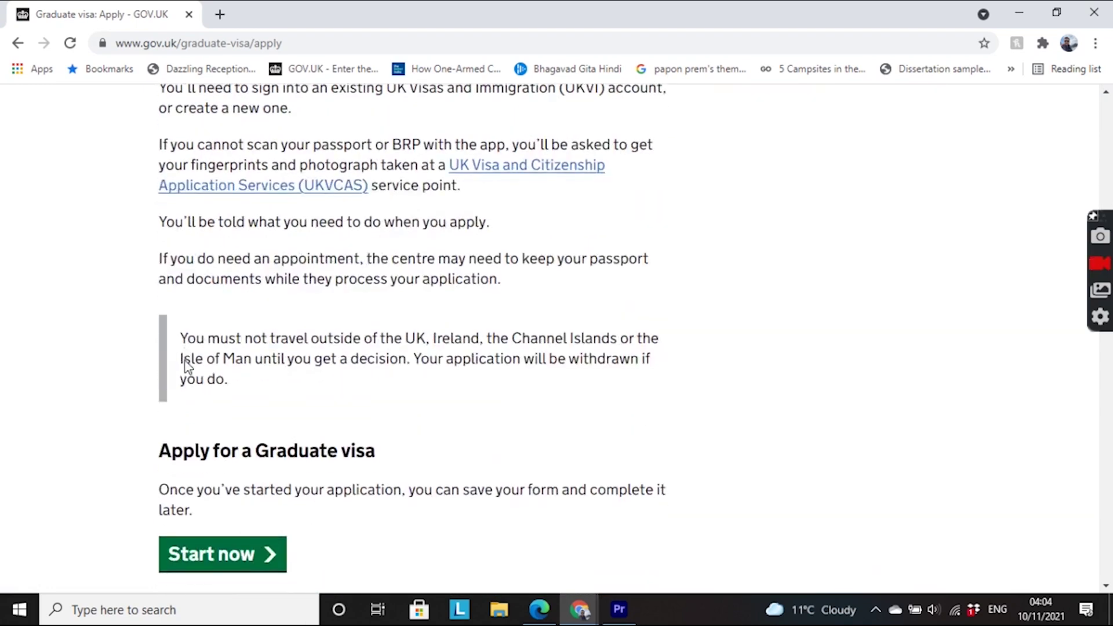
scroll(185, 366, down, 3)
click(206, 434)
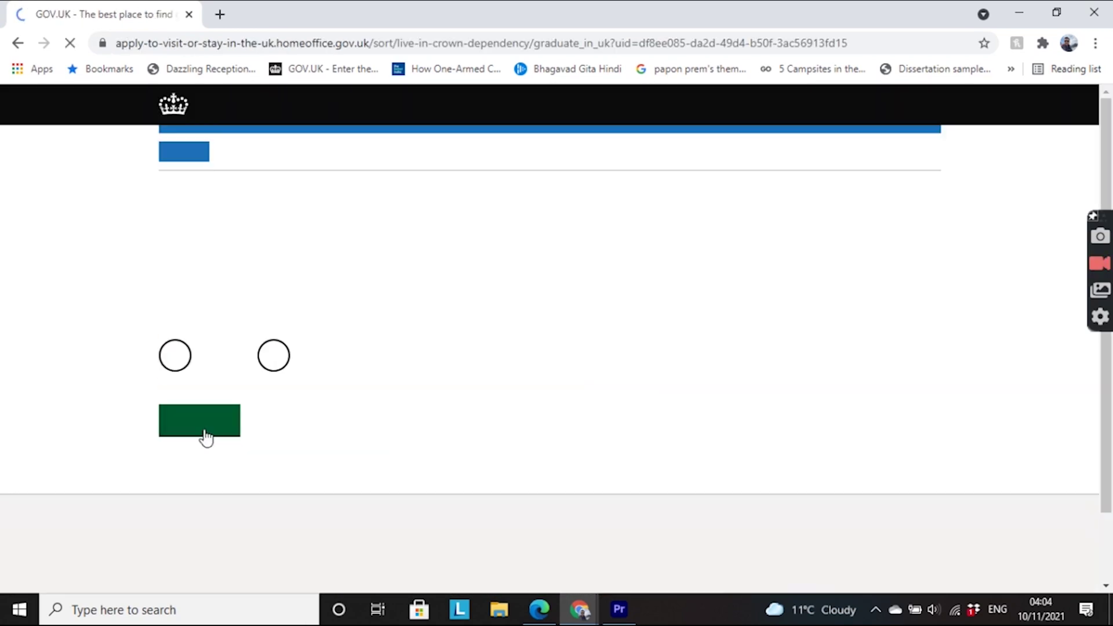
Step: Answer No to Crown Dependency and EU/EEA/Swiss passport, Yes to holding a BRP and matching name
click(267, 377)
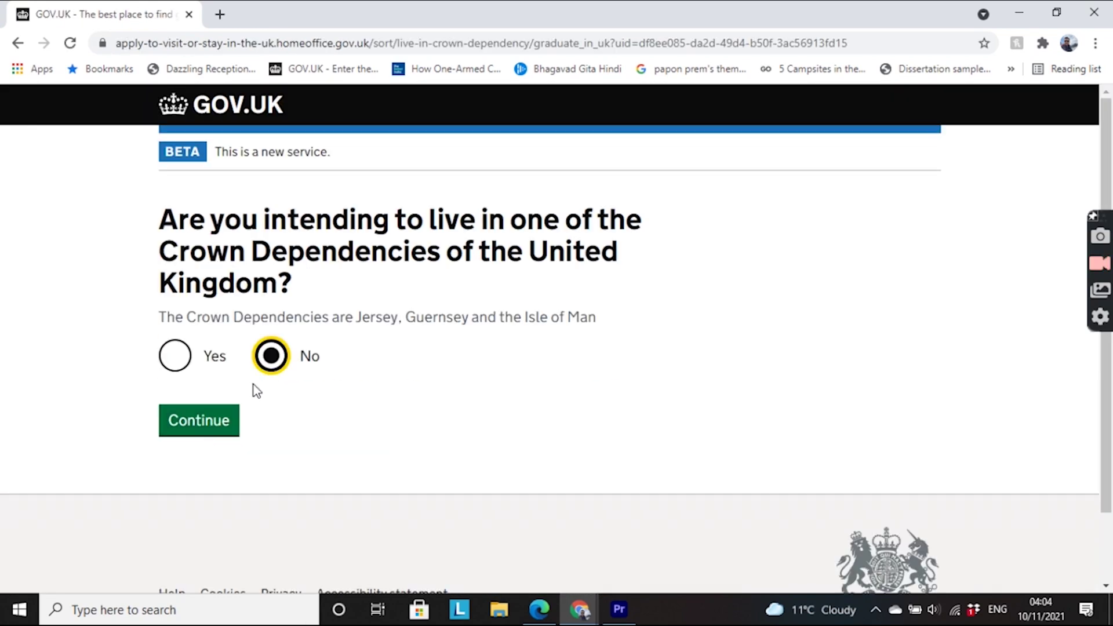
click(224, 419)
click(271, 377)
click(231, 430)
click(181, 385)
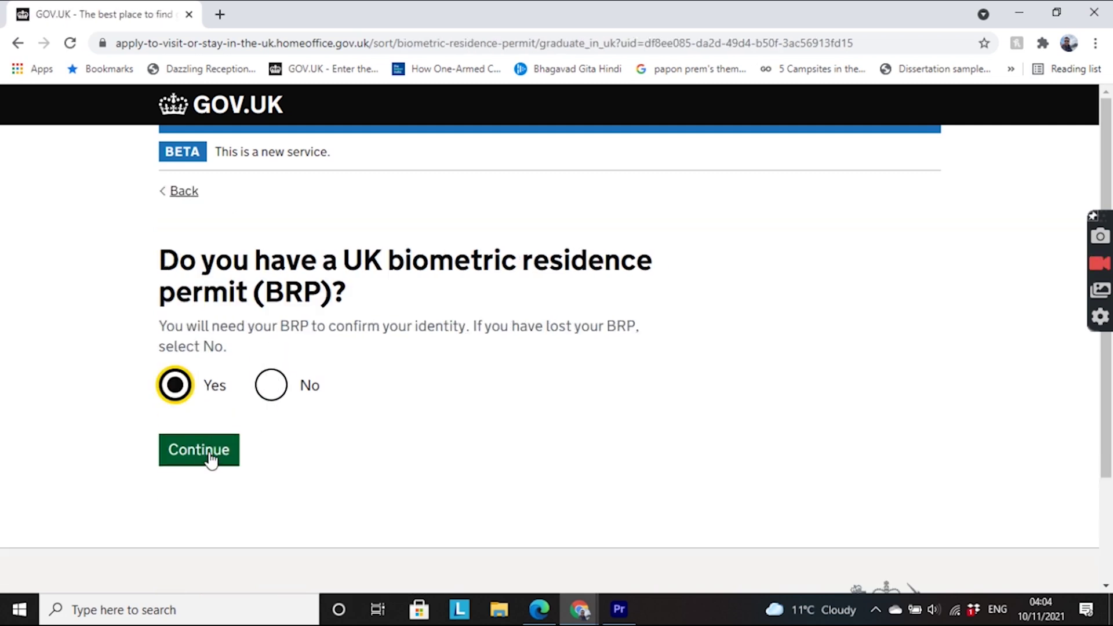
click(210, 460)
click(179, 384)
click(199, 433)
Step: Get past the app compatibility check to the account creation page
scroll(202, 433, down, 2)
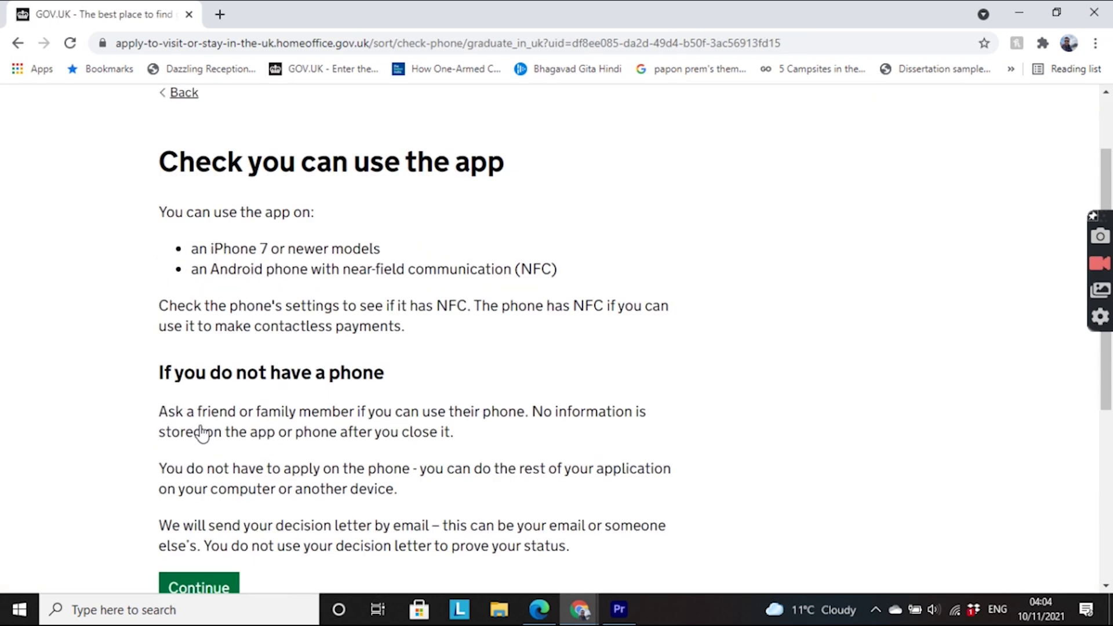
scroll(200, 429, down, 1)
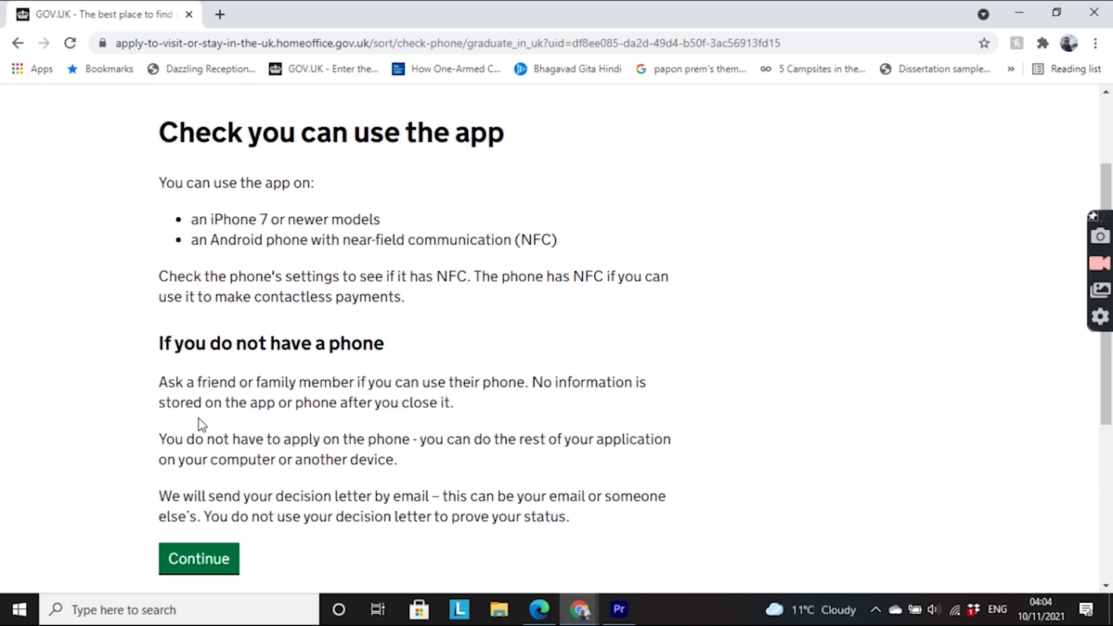
scroll(200, 418, down, 1)
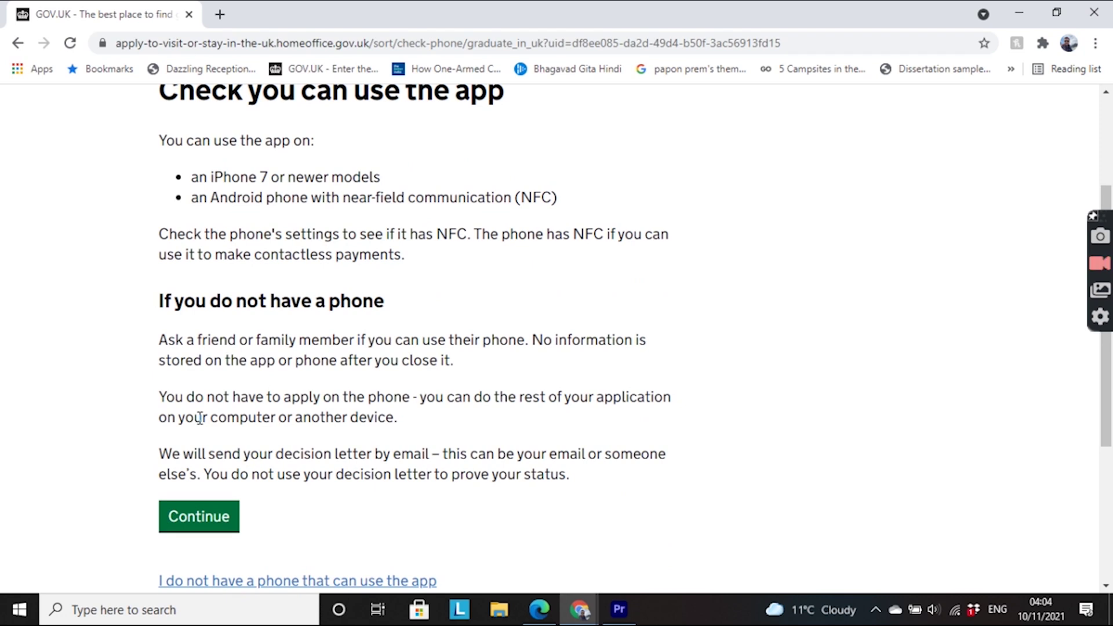
scroll(199, 417, down, 1)
click(199, 480)
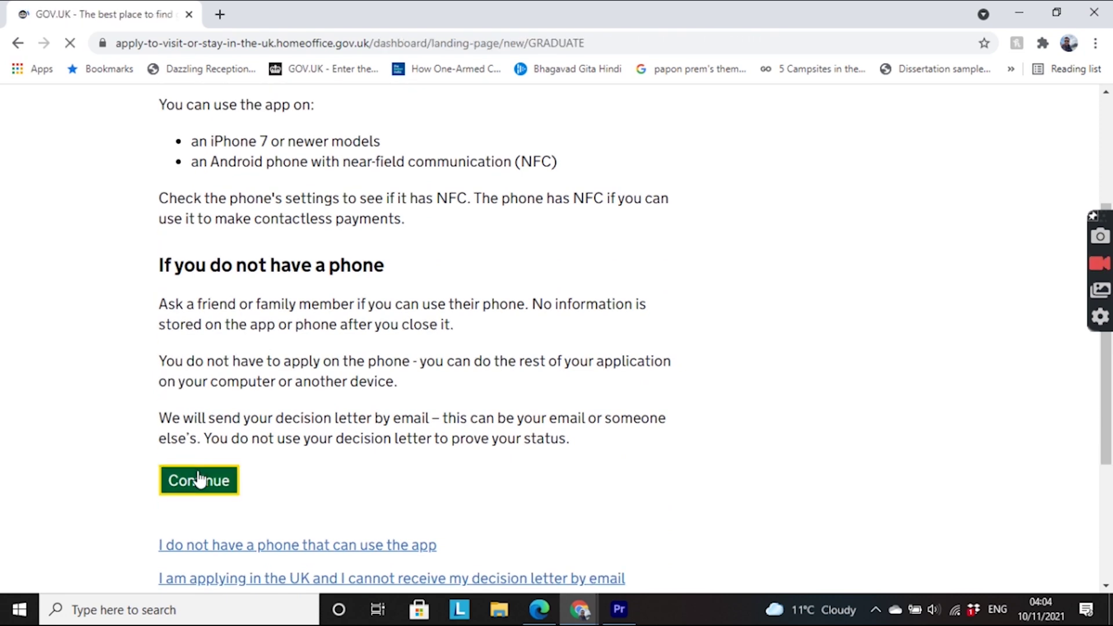
scroll(200, 479, down, 8)
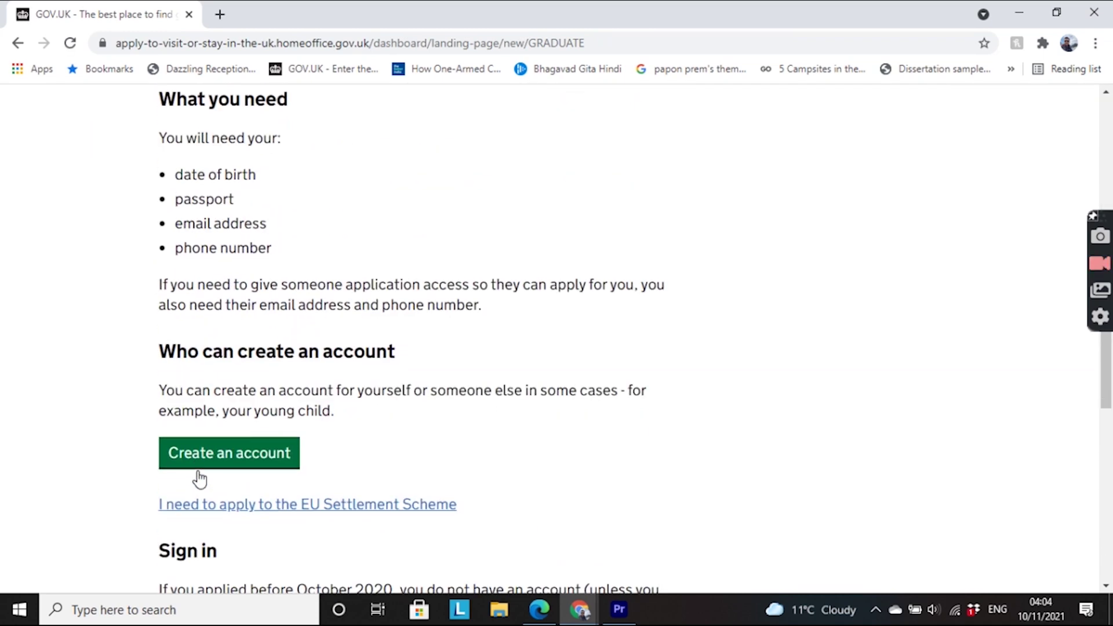
Step: Start a new account with the applicant completing the form and nationality India
click(242, 452)
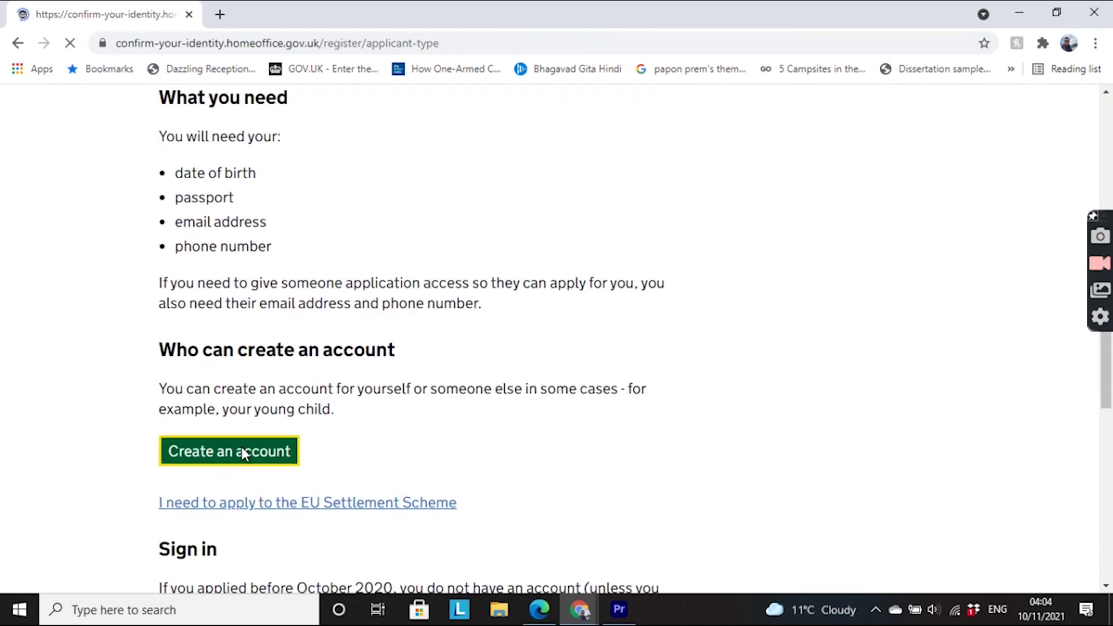
click(195, 344)
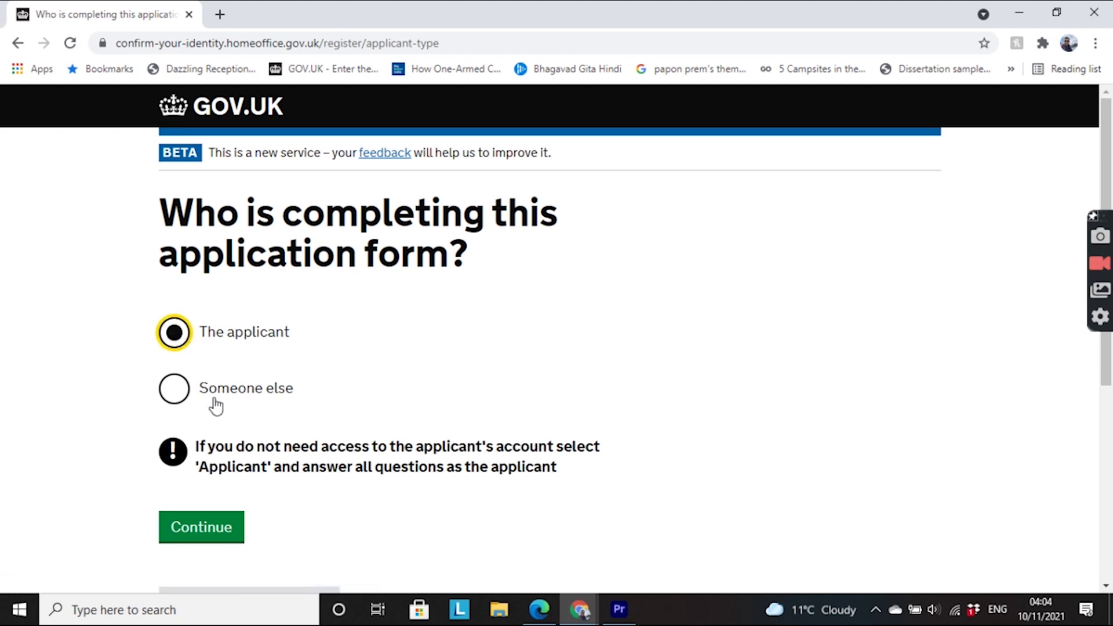
click(197, 525)
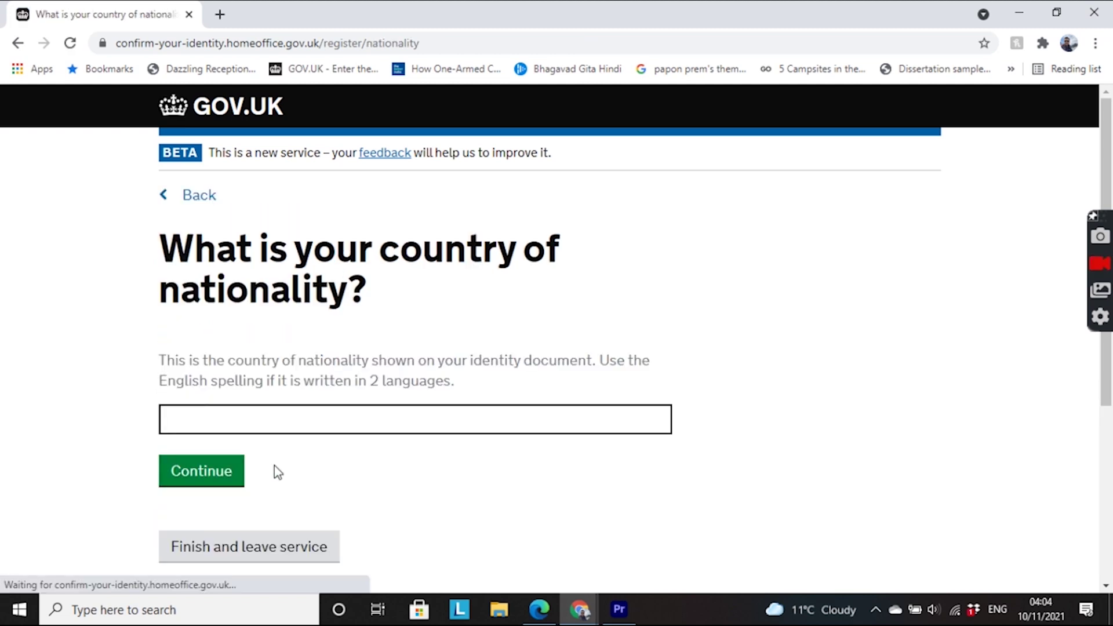
click(320, 431)
text(in)
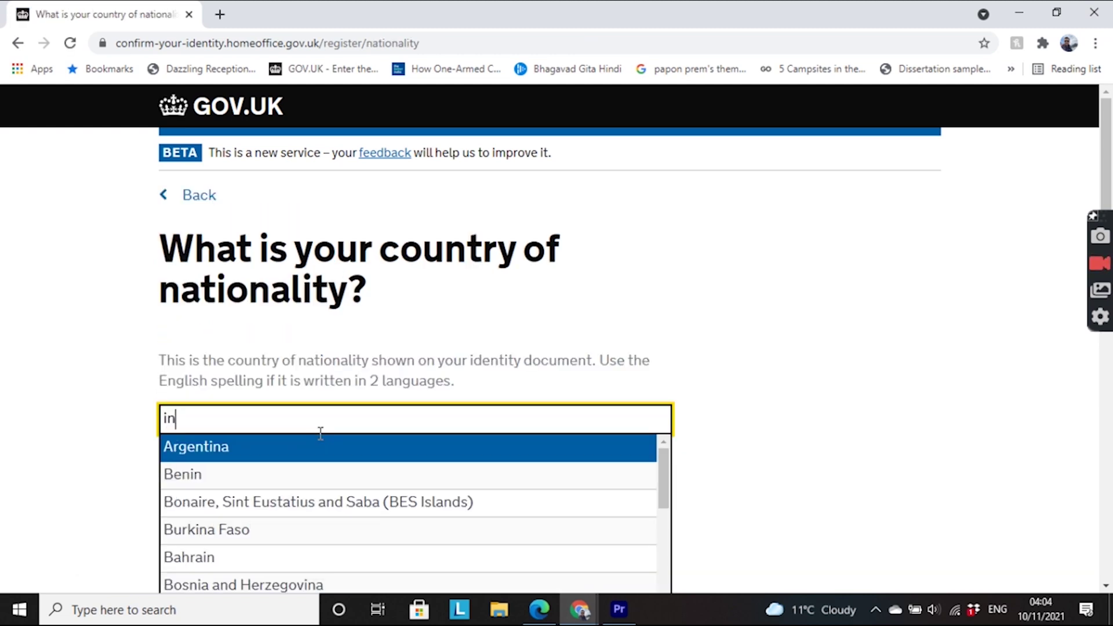
text(dia)
click(293, 454)
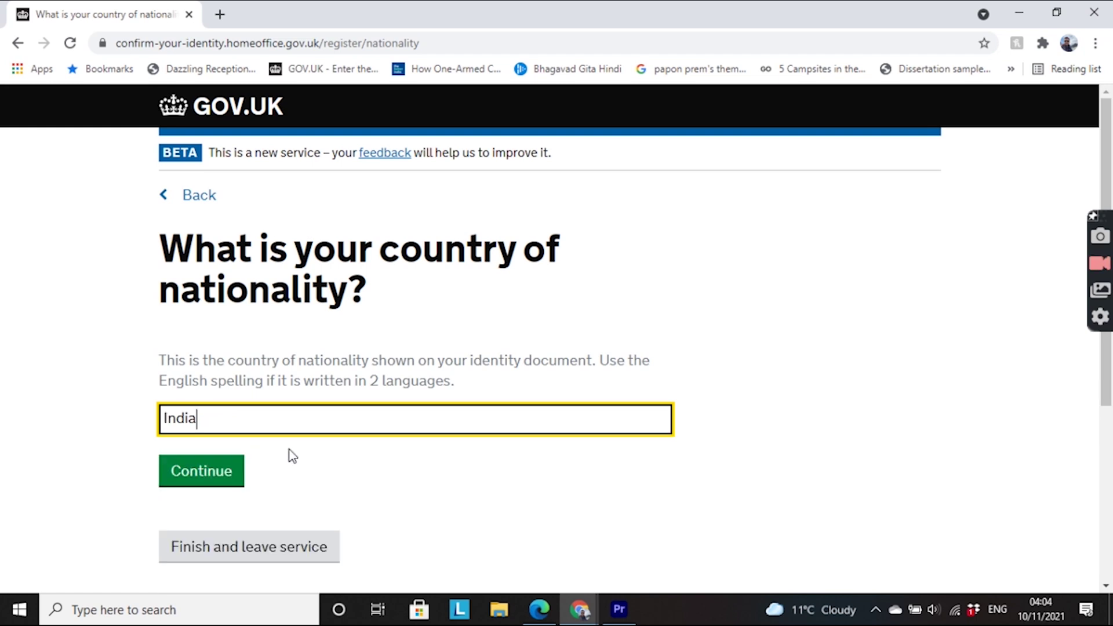
click(221, 471)
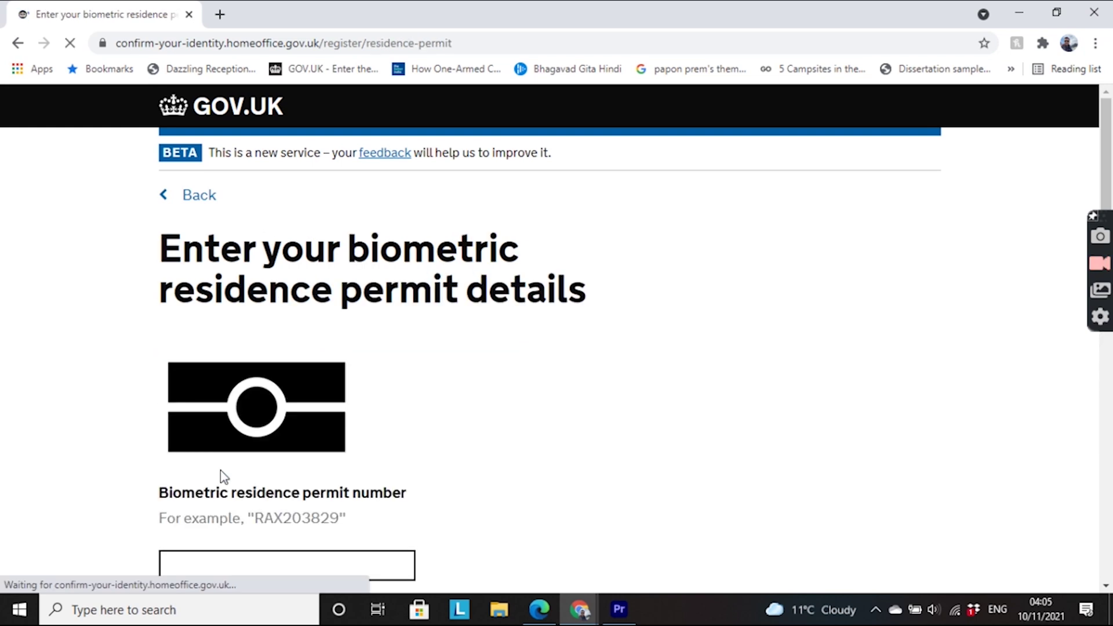
Step: Enter the biometric residence permit number and the applicant's date of birth
scroll(220, 471, down, 1)
click(207, 493)
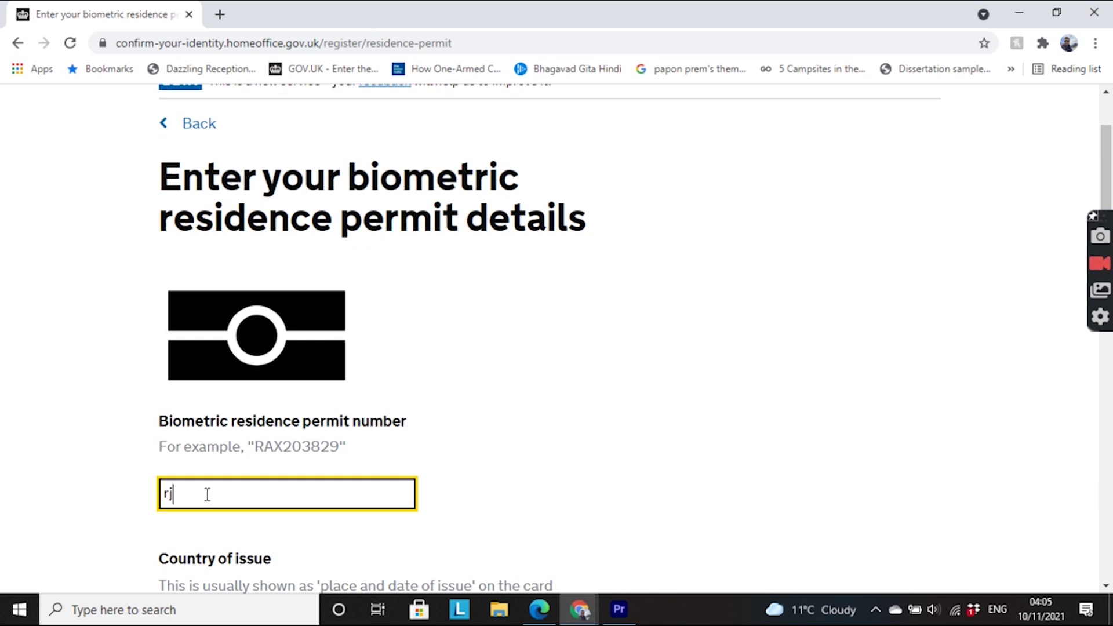
key(Caps_Lock)
key(BackSpace)
key(BackSpace)
text(R)
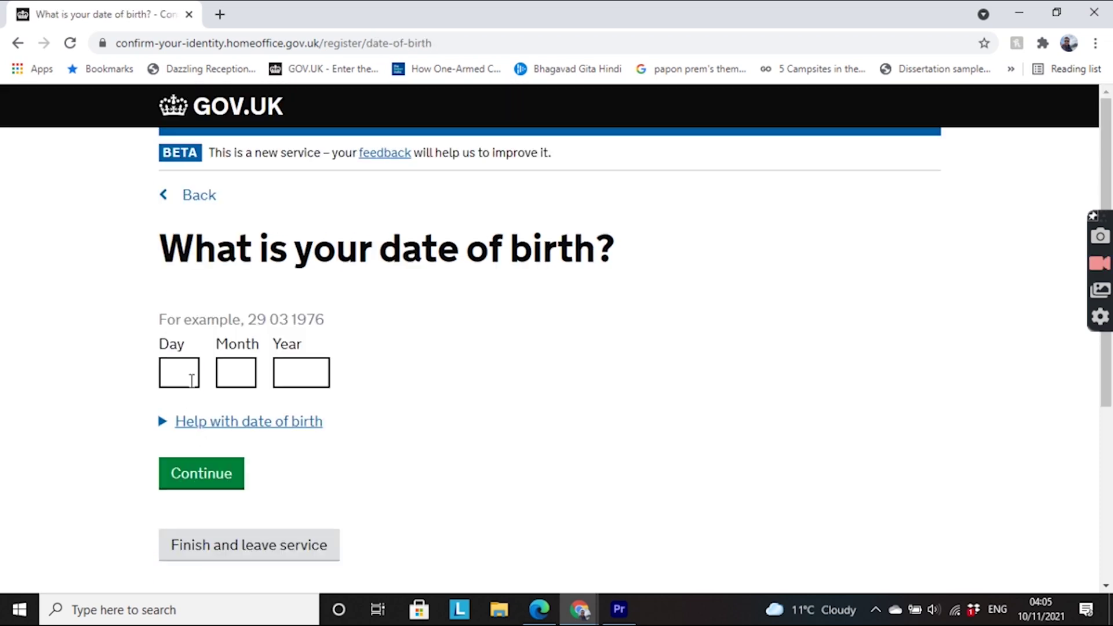
click(191, 381)
key(Tab)
text(09)
key(Tab)
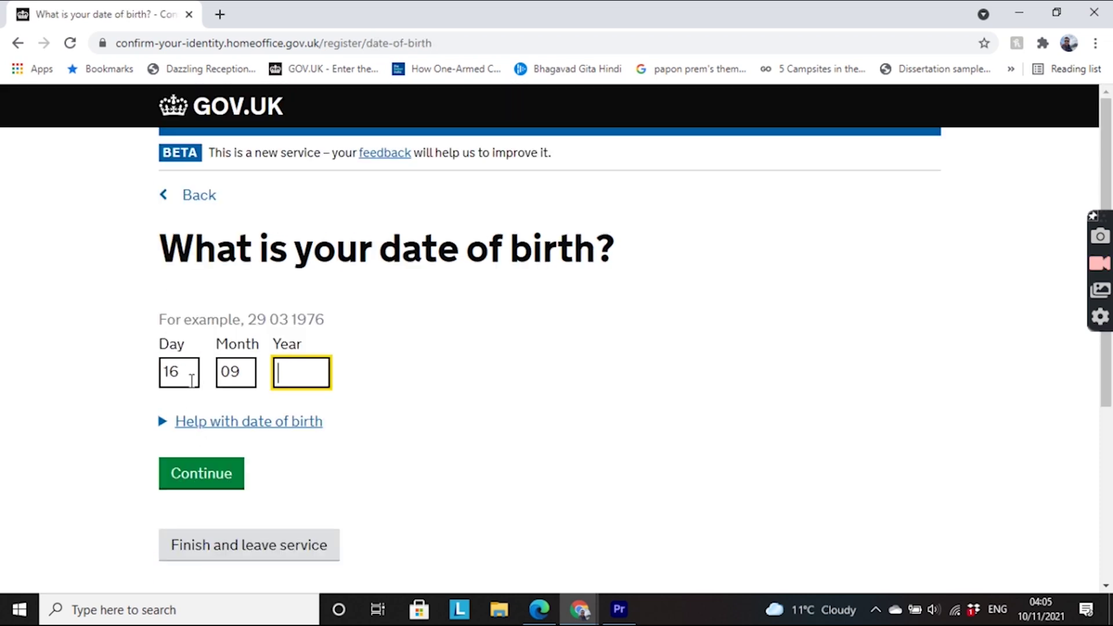
click(215, 470)
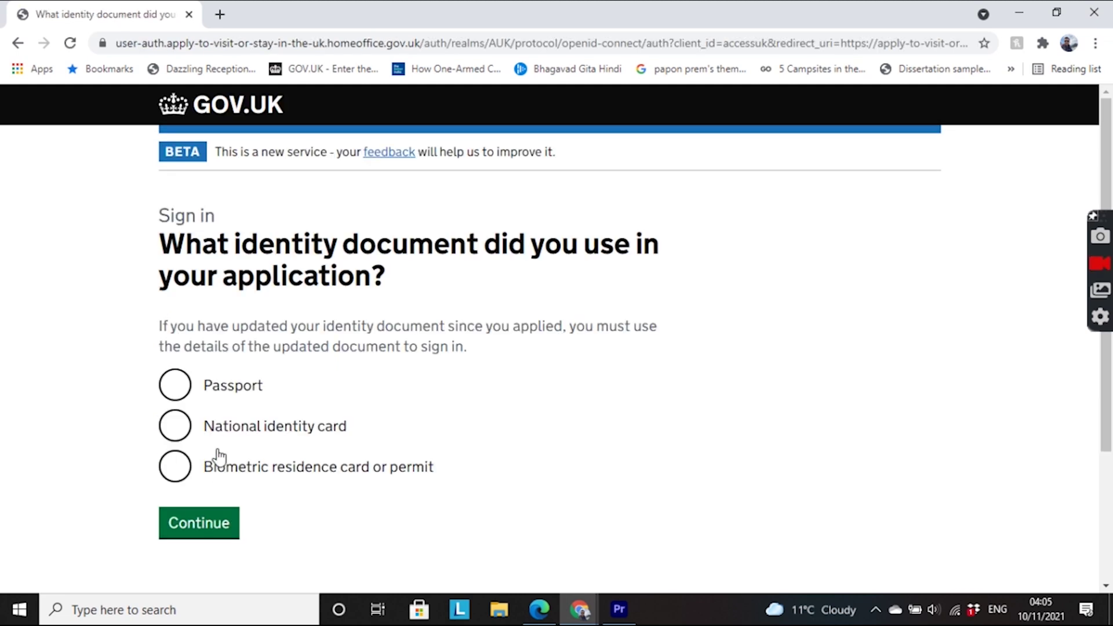
Step: Sign in with a biometric residence card or permit and the applicant's date of birth
click(175, 472)
click(207, 533)
scroll(264, 489, down, 3)
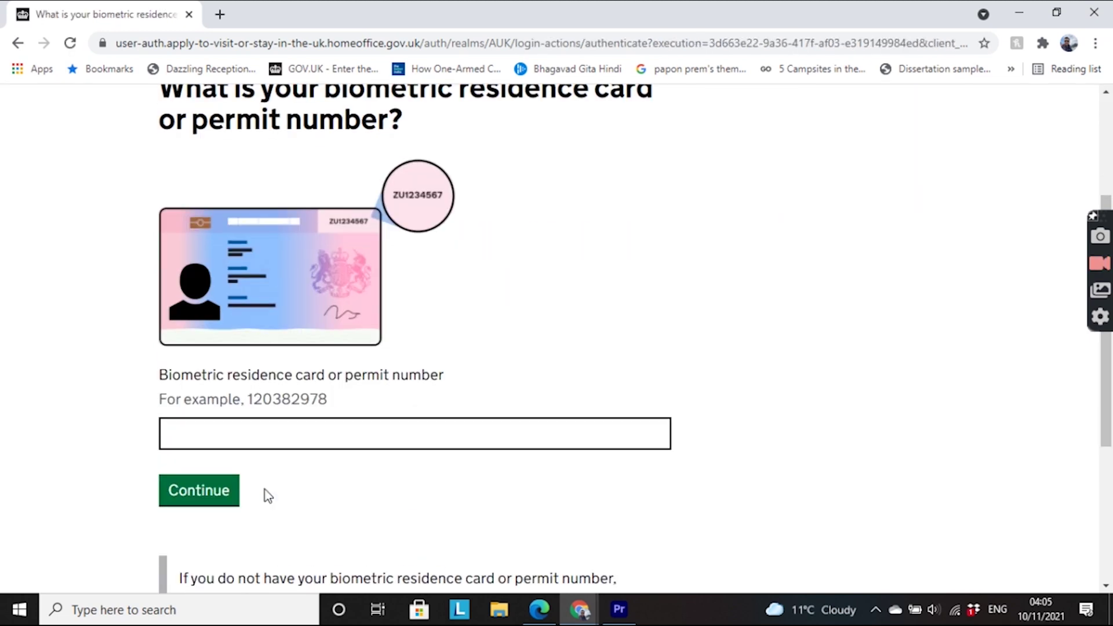
click(174, 404)
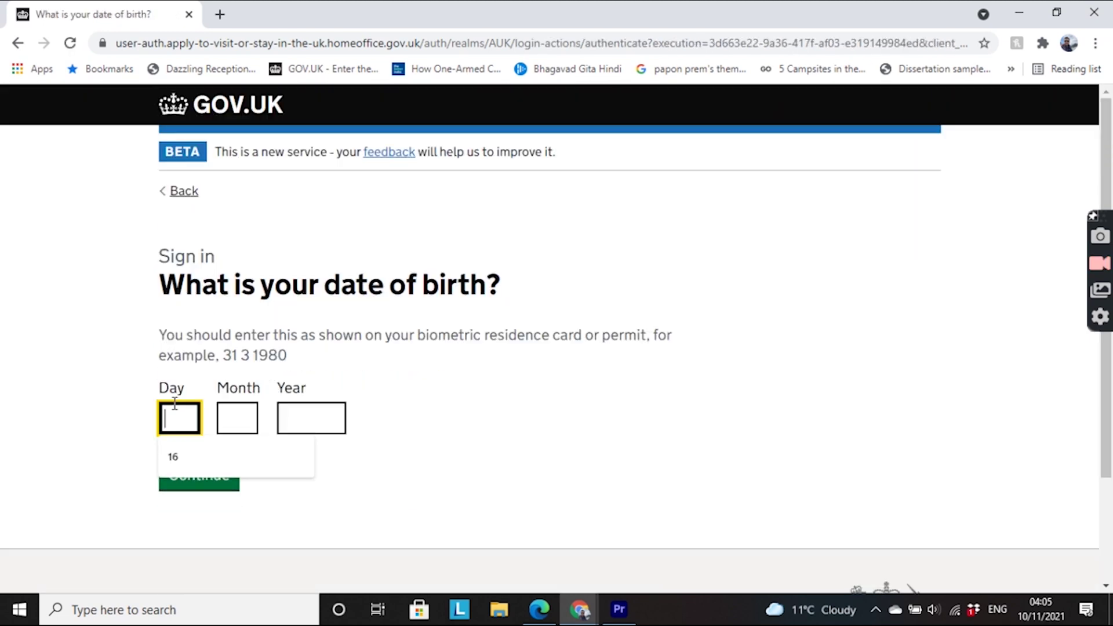
key(Tab)
key(Tab)
click(203, 475)
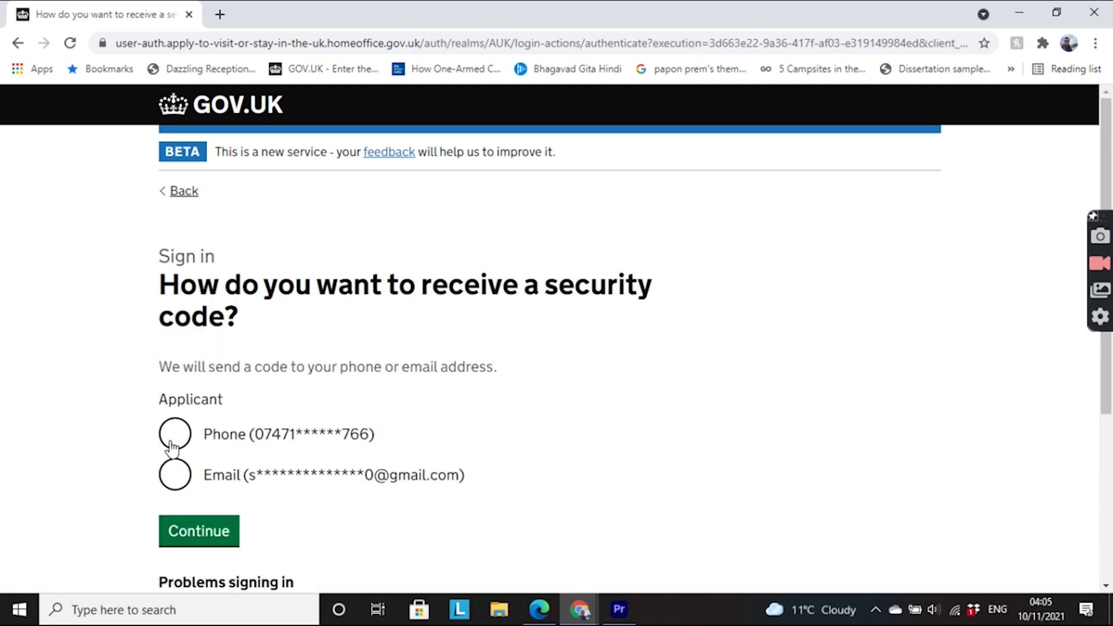
Step: Receive the security code by text message and enter it to finish signing in
click(173, 447)
click(204, 538)
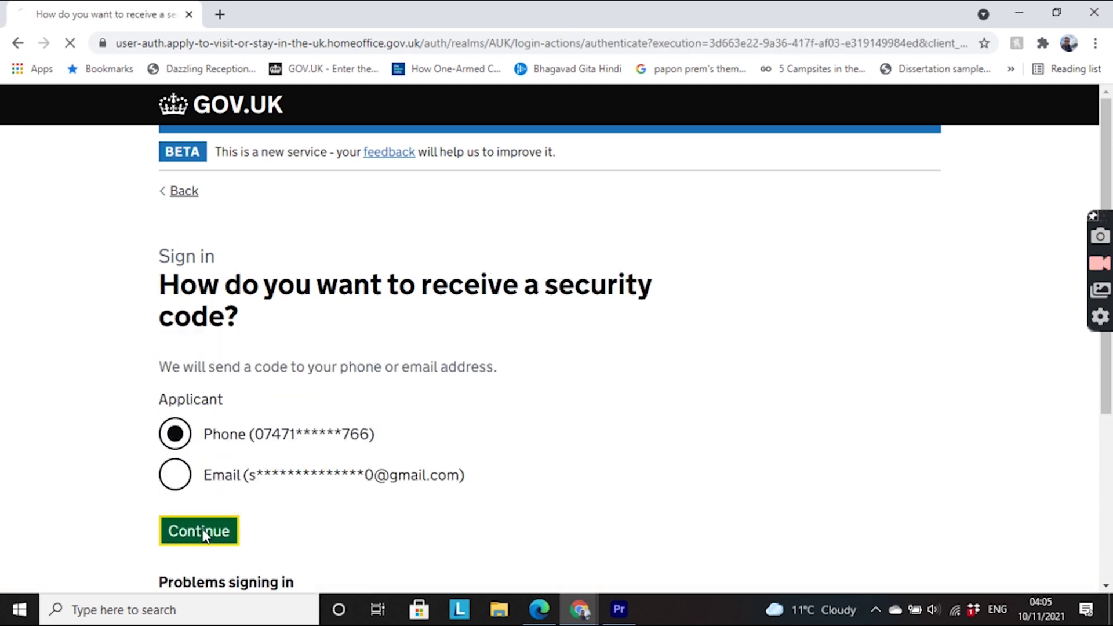
click(227, 482)
click(219, 534)
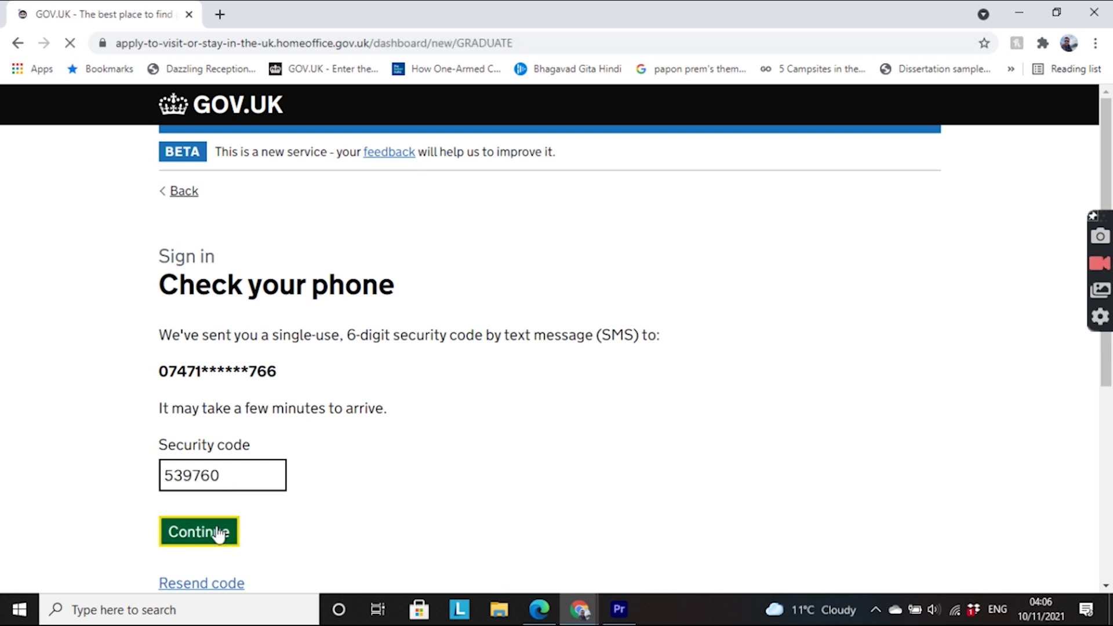
scroll(219, 532, down, 2)
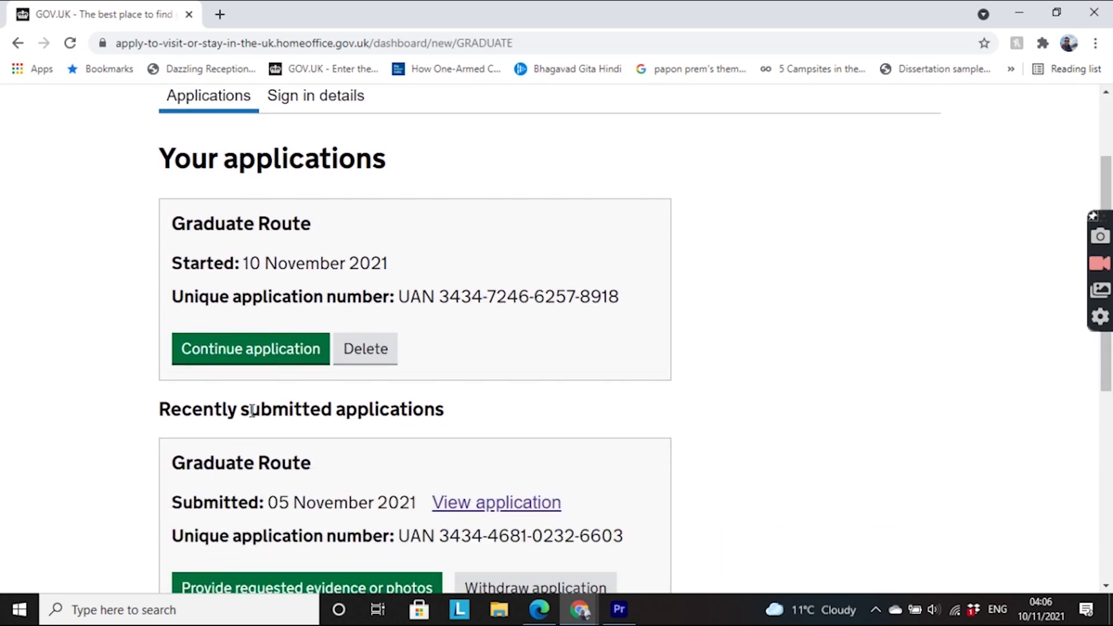
Step: Resume the Graduate Route application and begin confirming the applicant's identity
scroll(252, 410, down, 1)
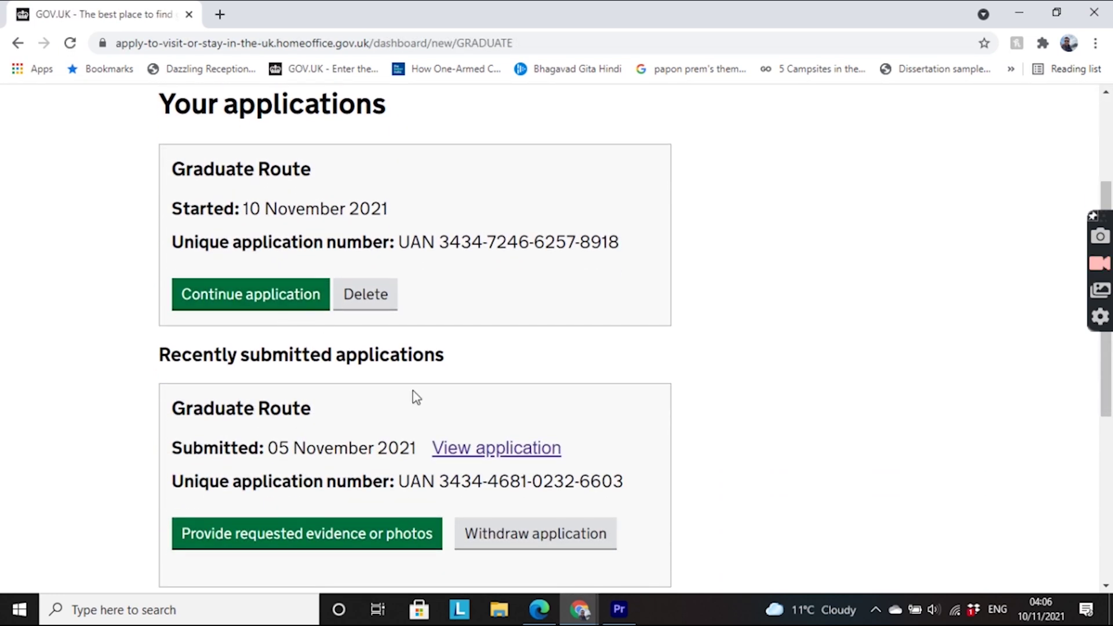
click(257, 302)
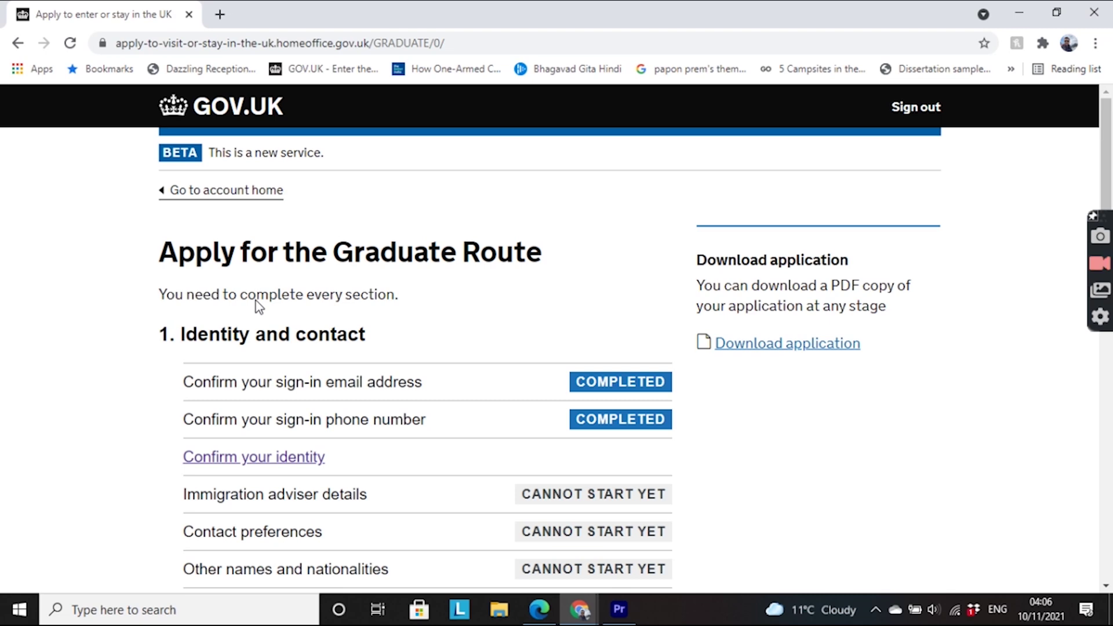
scroll(258, 306, down, 1)
click(258, 374)
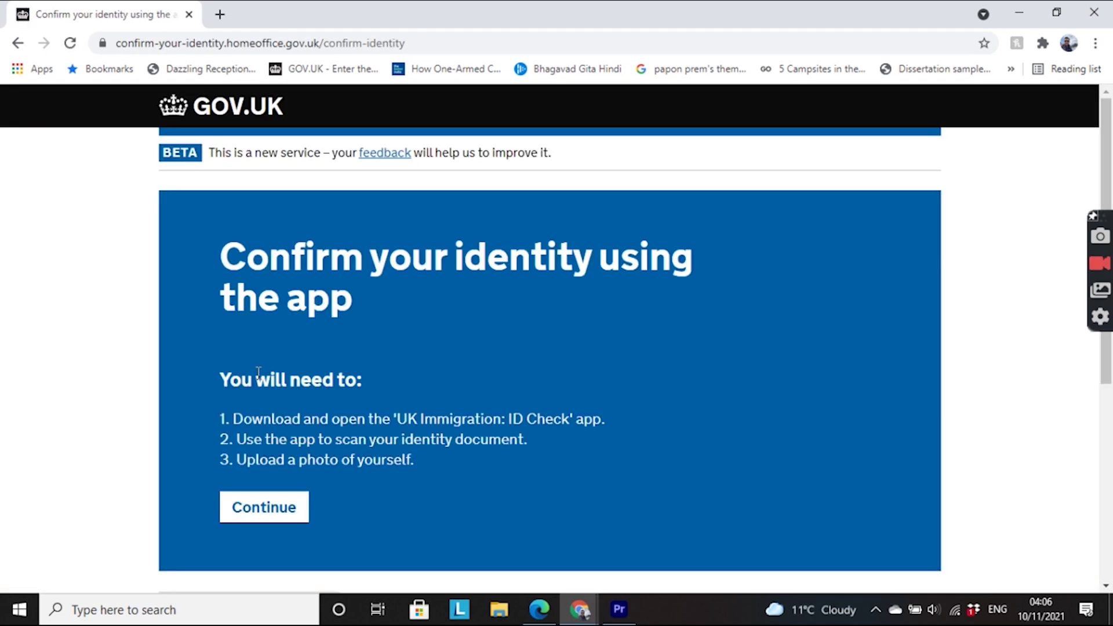
Step: Move past the biometric chip check to the Continue on the app page and its QR code
scroll(259, 374, down, 1)
click(286, 428)
scroll(287, 428, down, 1)
click(224, 427)
scroll(226, 430, down, 1)
scroll(226, 430, down, 6)
scroll(226, 430, down, 3)
scroll(226, 430, down, 8)
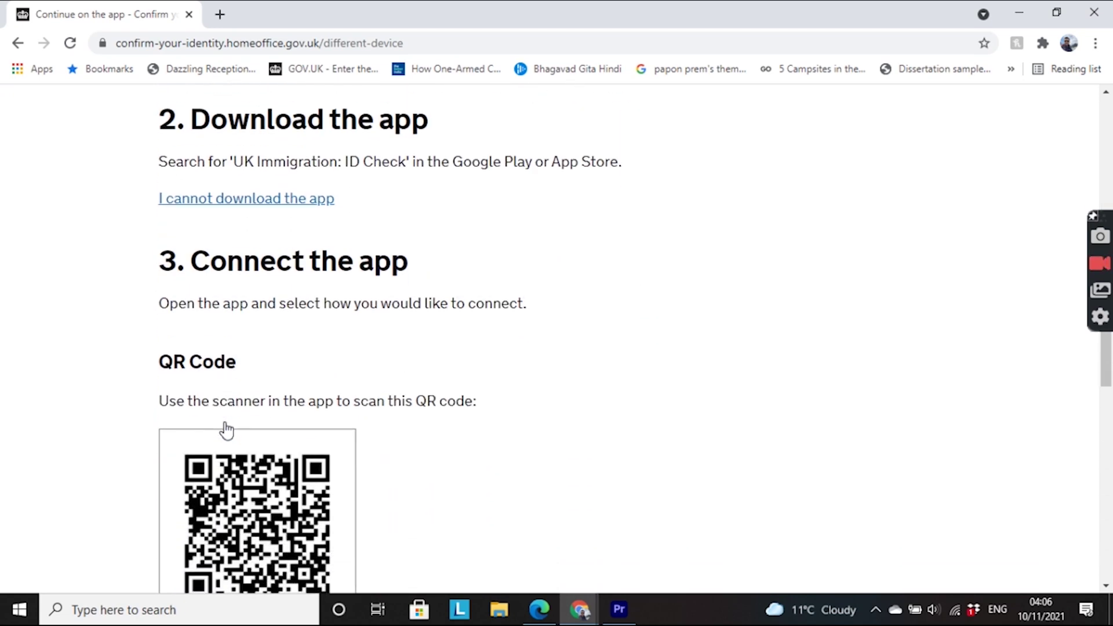
Step: Scroll back up to the QR code on the Continue on the app page
scroll(226, 430, up, 2)
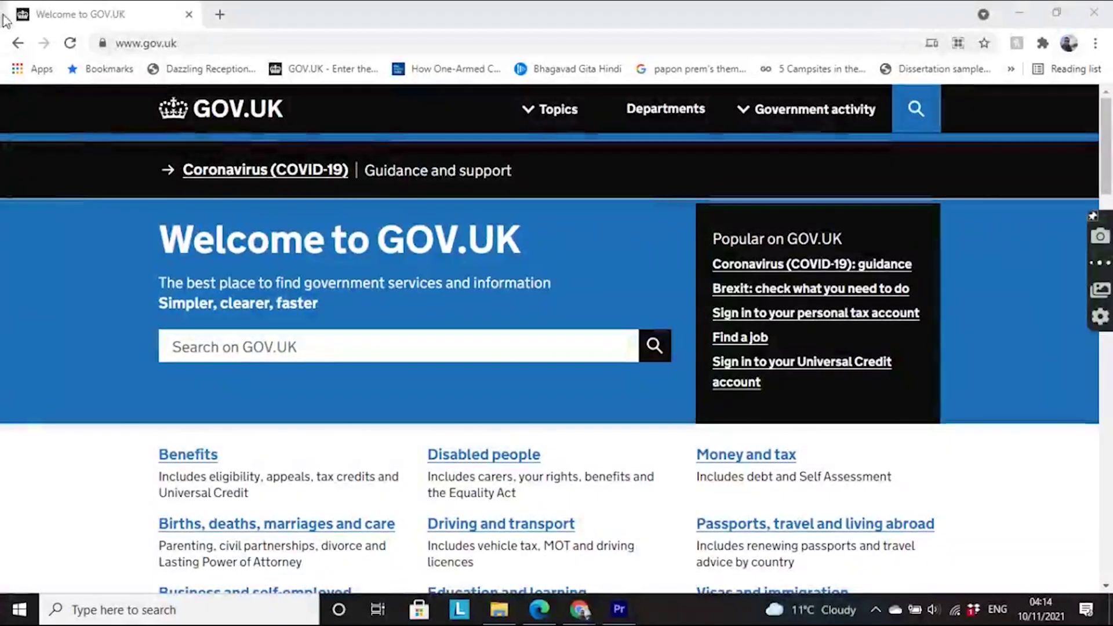
Step: Search the web for graduate visa, open the guidance and start the application
click(210, 43)
text(G)
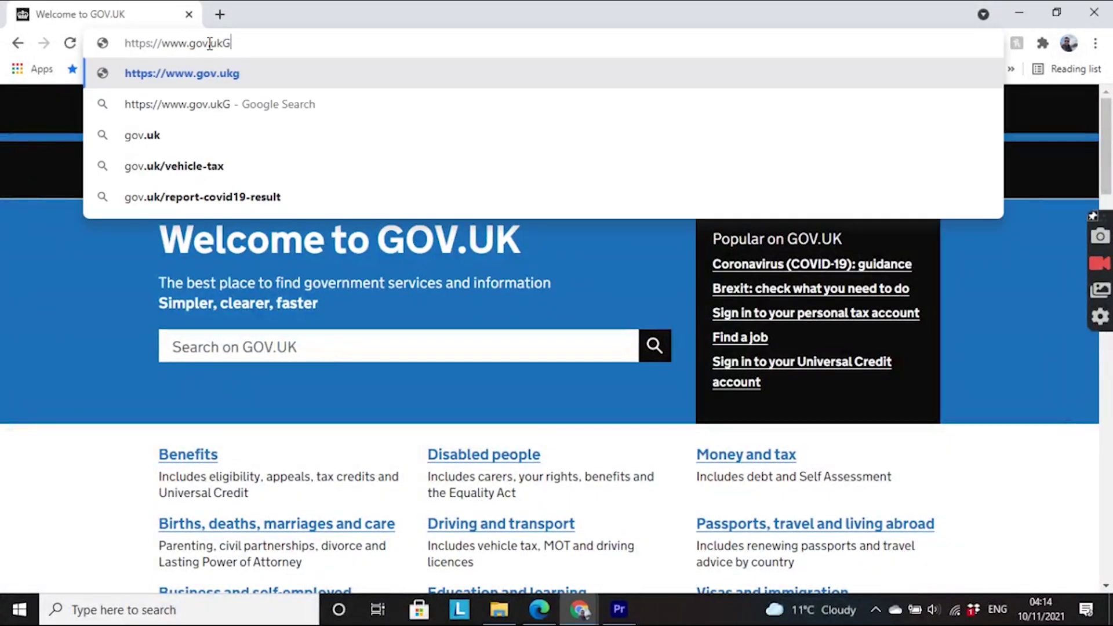
key(ctrl+a)
text(GRA)
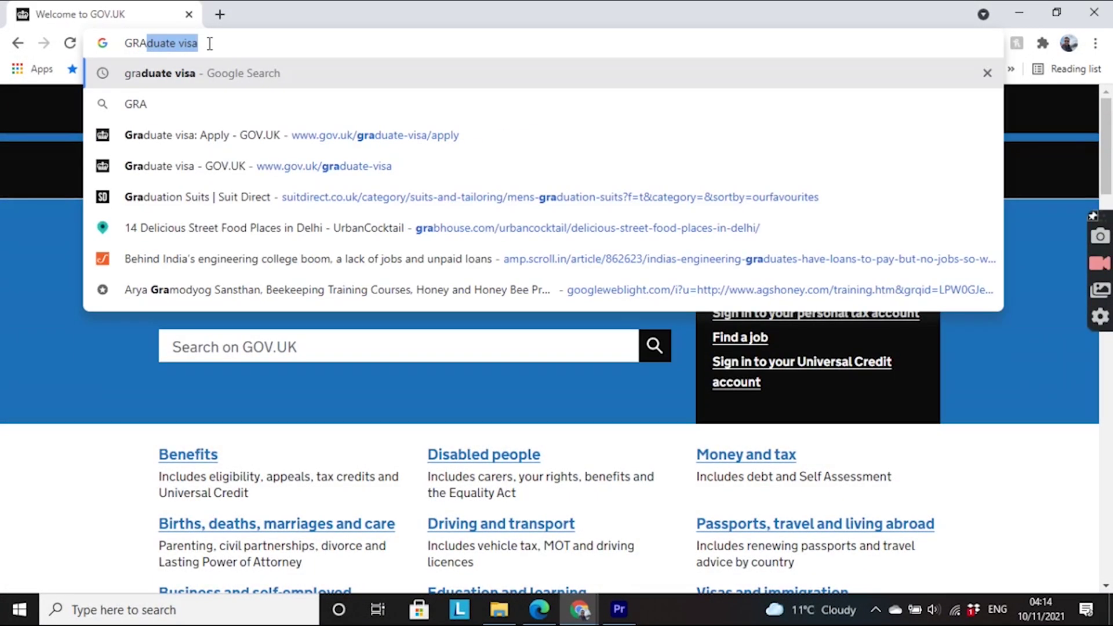
key(Return)
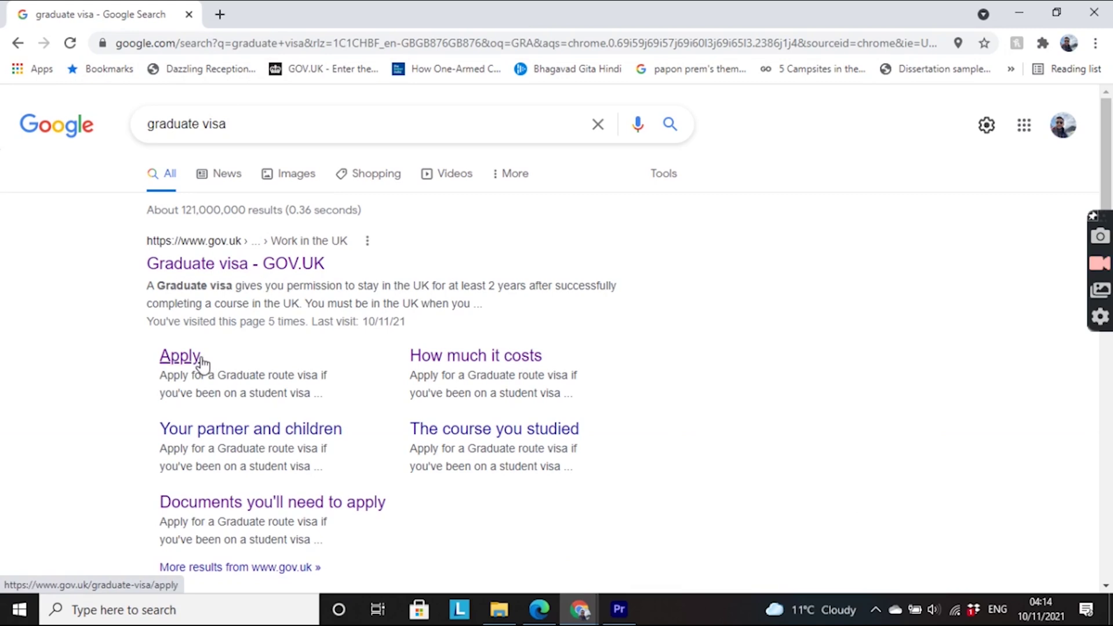
click(201, 357)
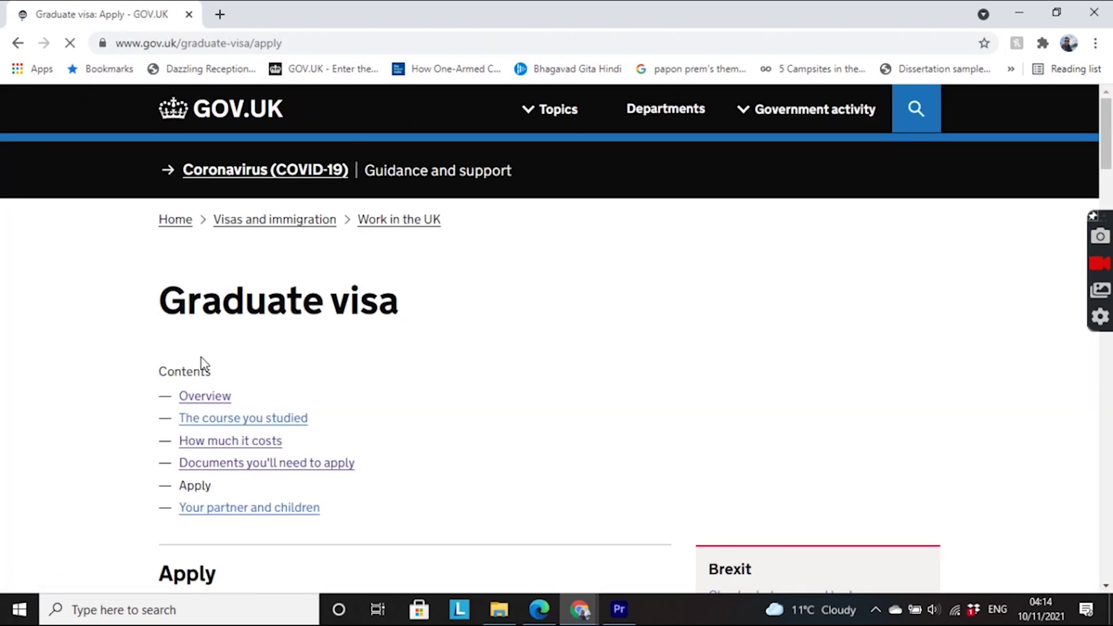
scroll(201, 357, down, 6)
scroll(200, 358, down, 10)
click(201, 387)
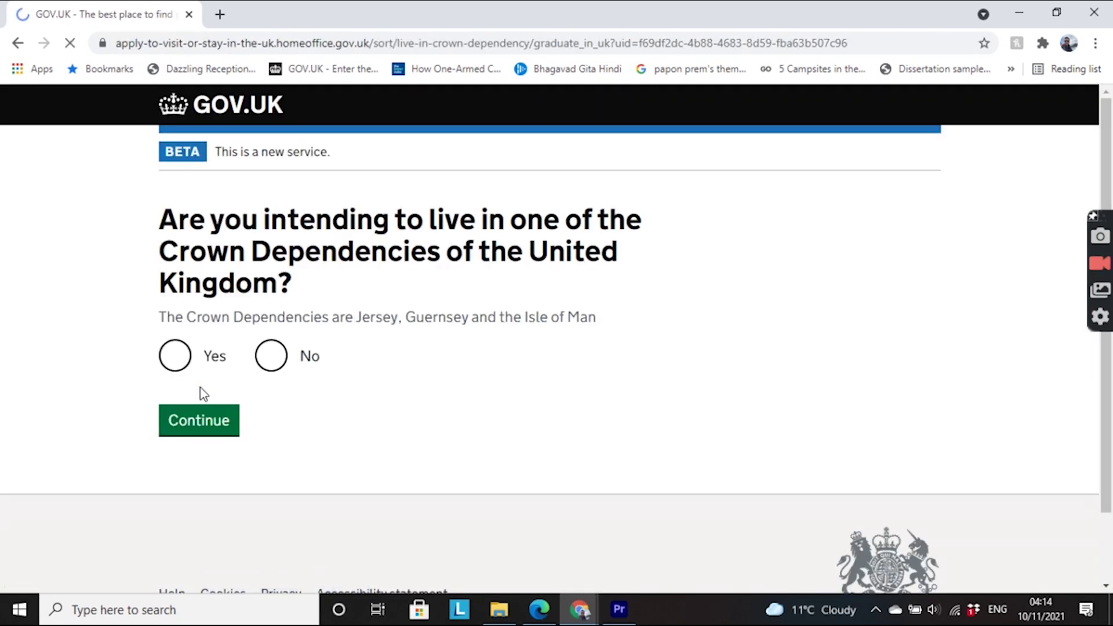
Step: Answer No, No, Yes, Yes to the eligibility questions and confirm the phone can use the app
scroll(224, 335, down, 1)
click(270, 311)
click(202, 385)
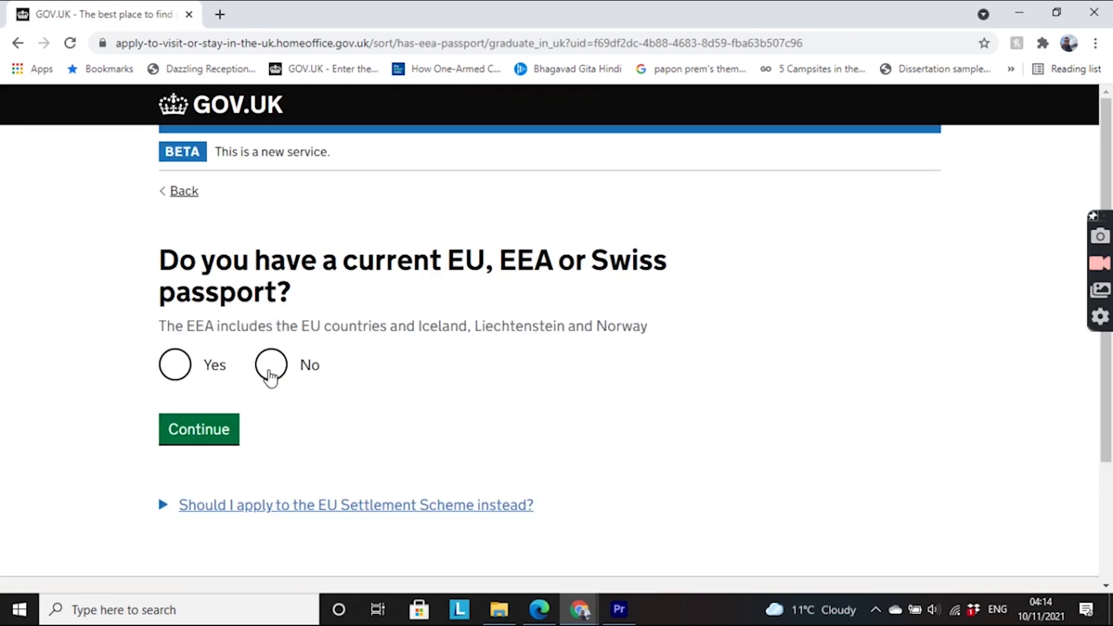
click(270, 375)
click(219, 429)
click(174, 385)
click(200, 471)
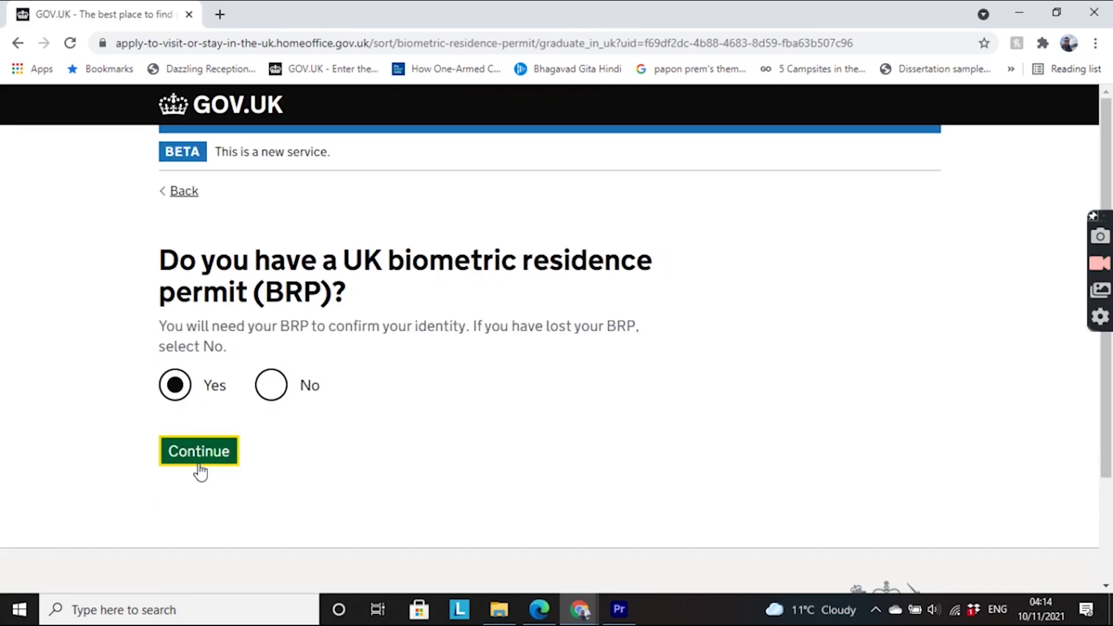
click(177, 378)
click(202, 441)
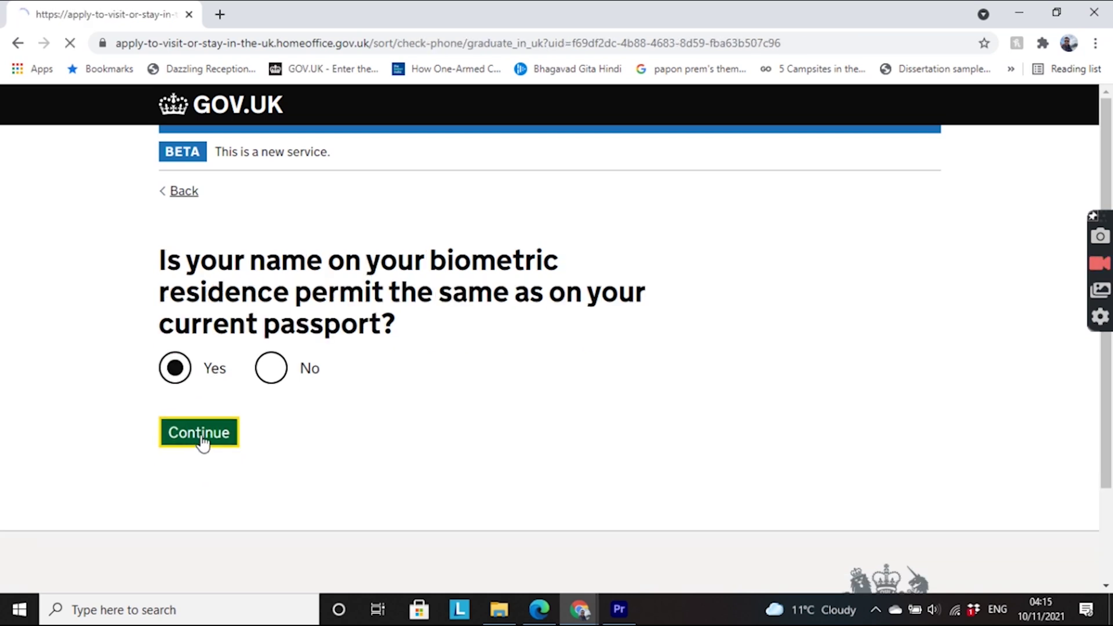
scroll(201, 437, down, 3)
click(200, 351)
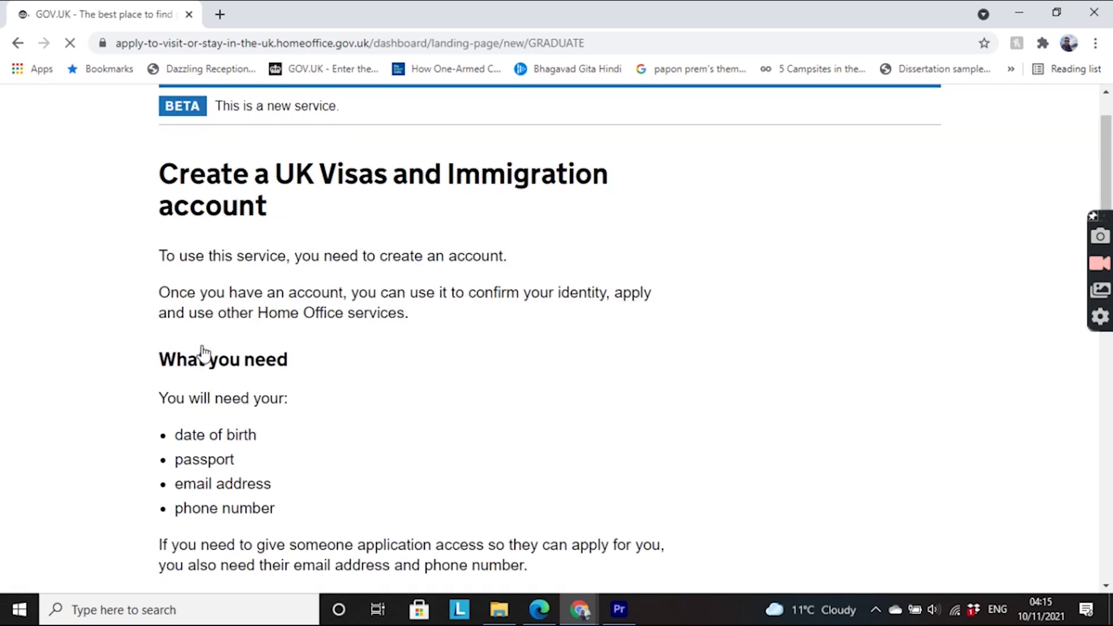
Step: Complete the Confirm your identity task and return to the task list
scroll(203, 353, down, 5)
scroll(203, 352, down, 3)
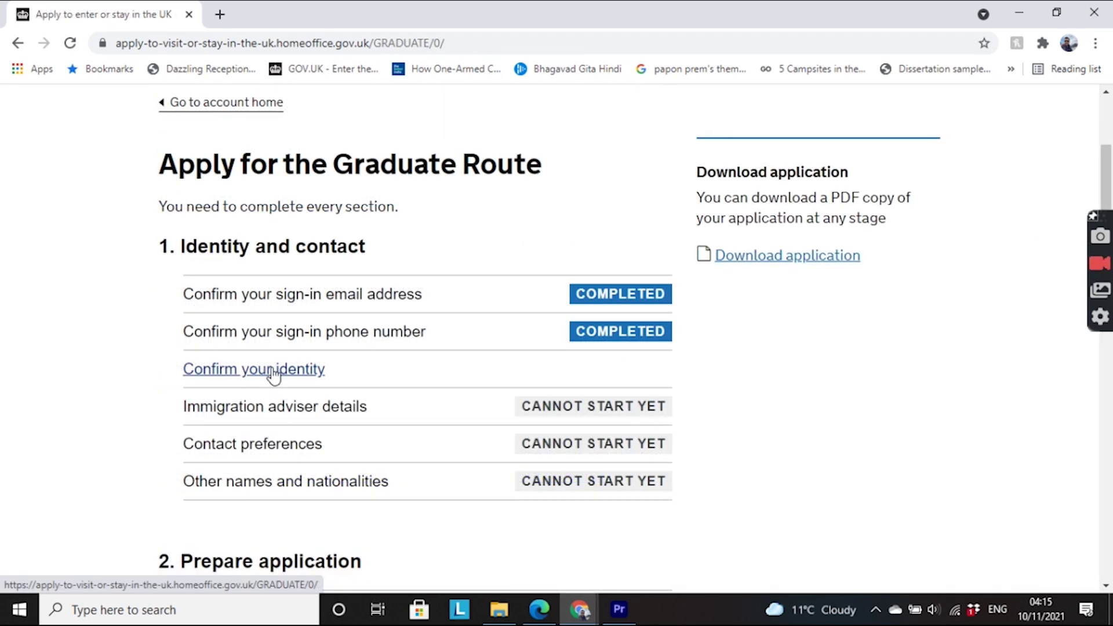
click(273, 371)
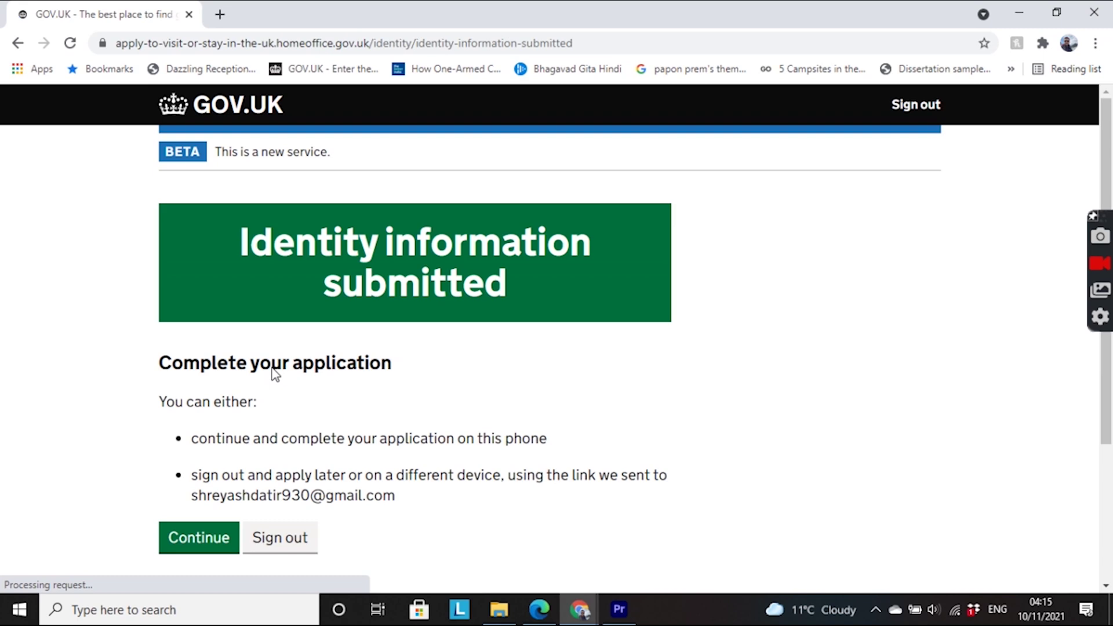
scroll(273, 373, down, 1)
click(199, 464)
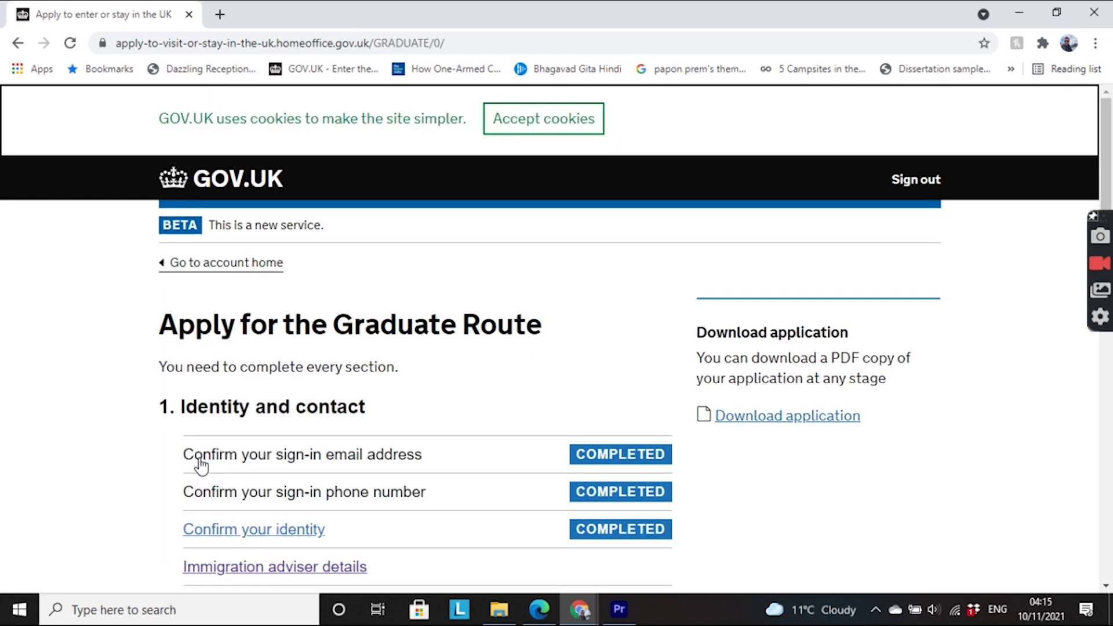
Step: Record that no immigration adviser is being used and accept the checked answers
scroll(200, 464, down, 2)
click(219, 428)
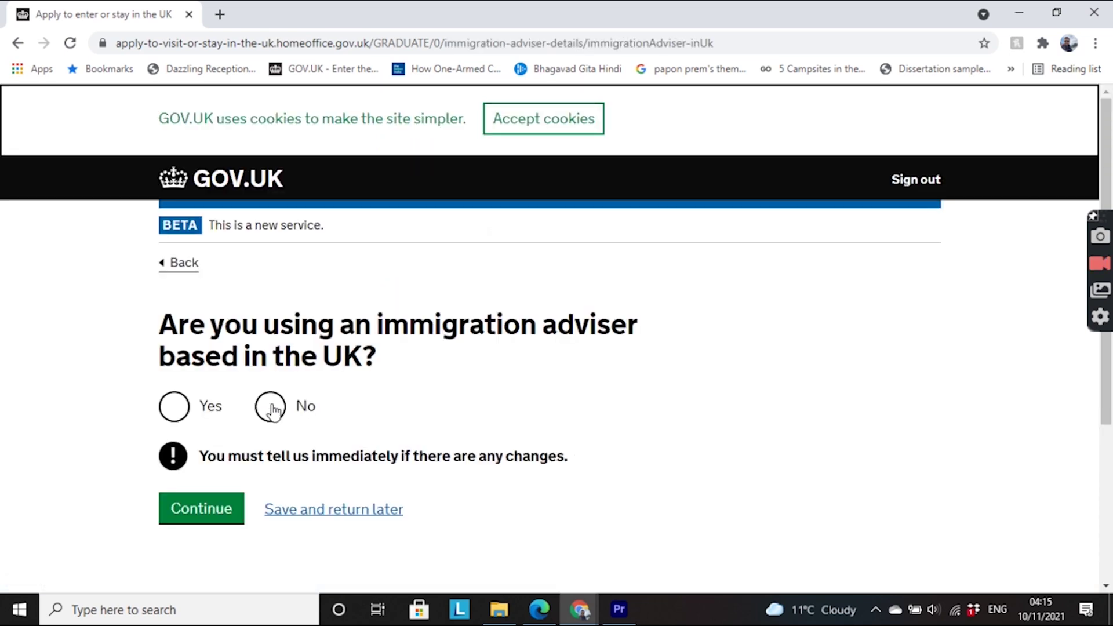
click(271, 407)
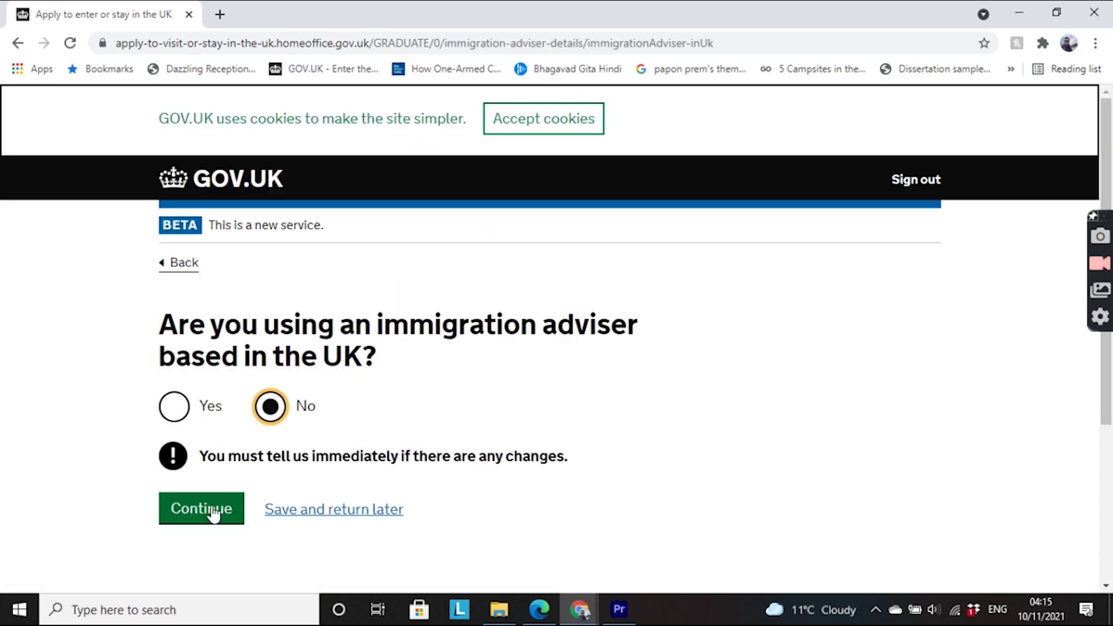
click(213, 510)
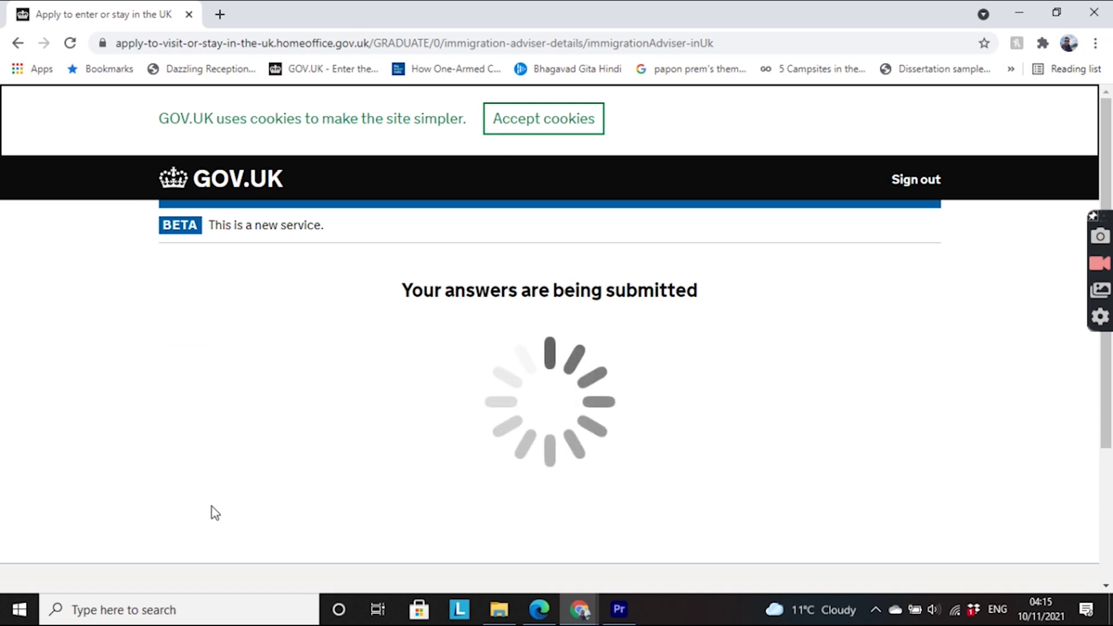
scroll(211, 510, down, 1)
click(219, 427)
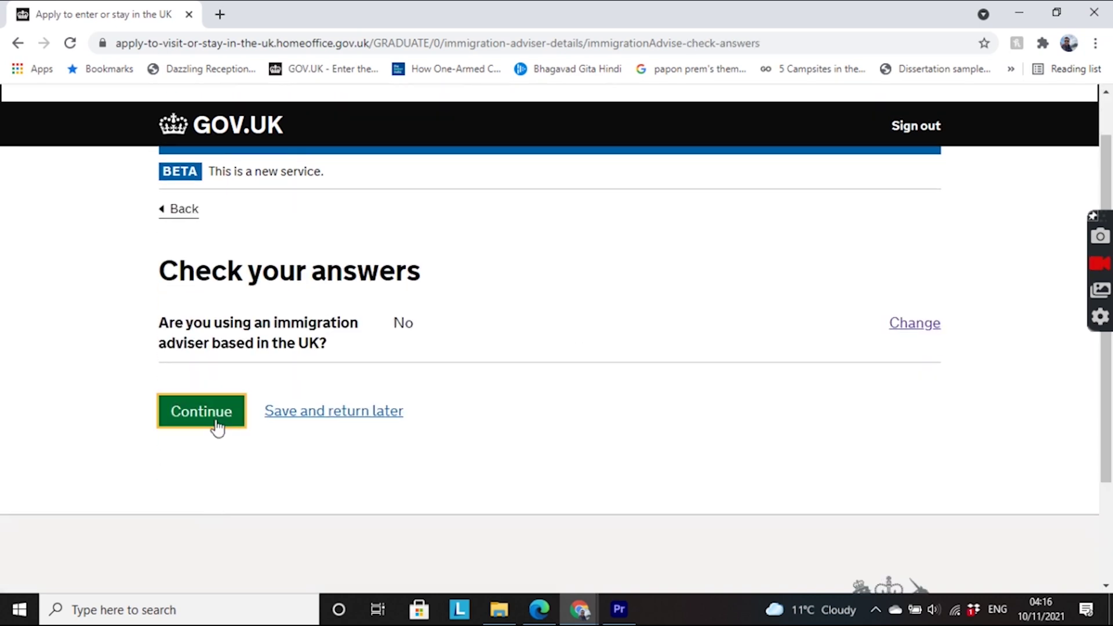
Step: Review Contact preferences, then answer No to other names and Yes to an India-issued identity card
scroll(218, 427, down, 3)
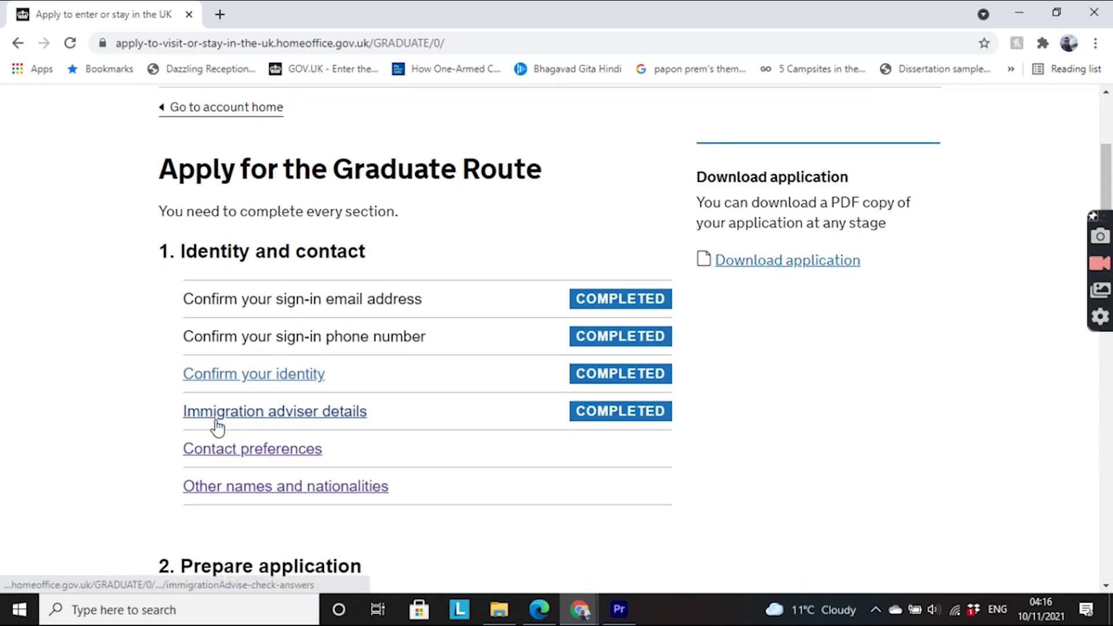
click(248, 423)
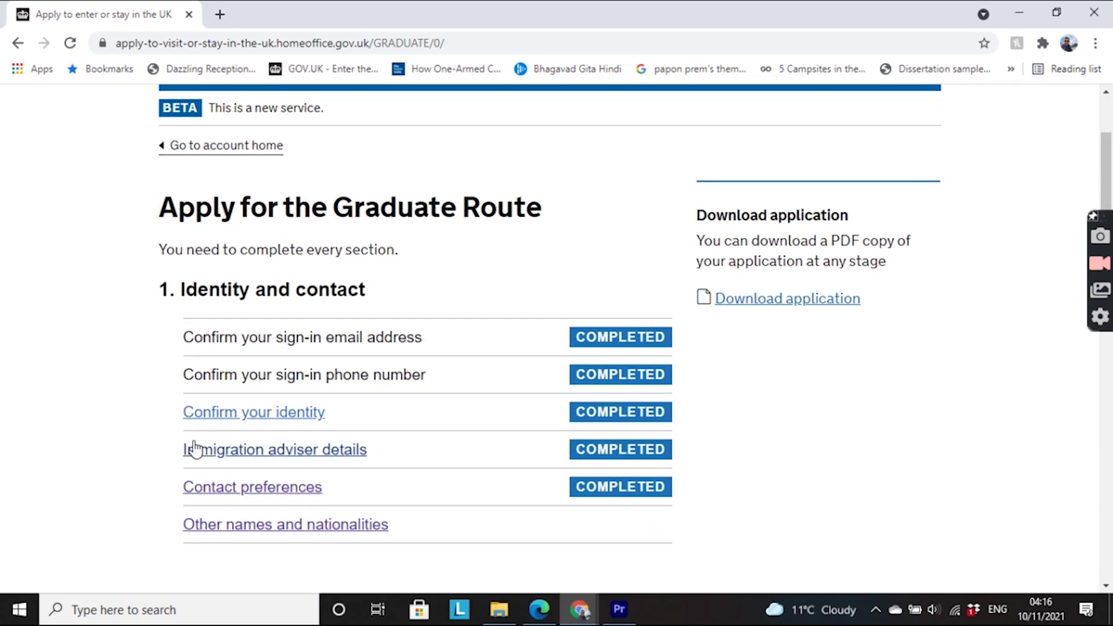
scroll(195, 448, down, 1)
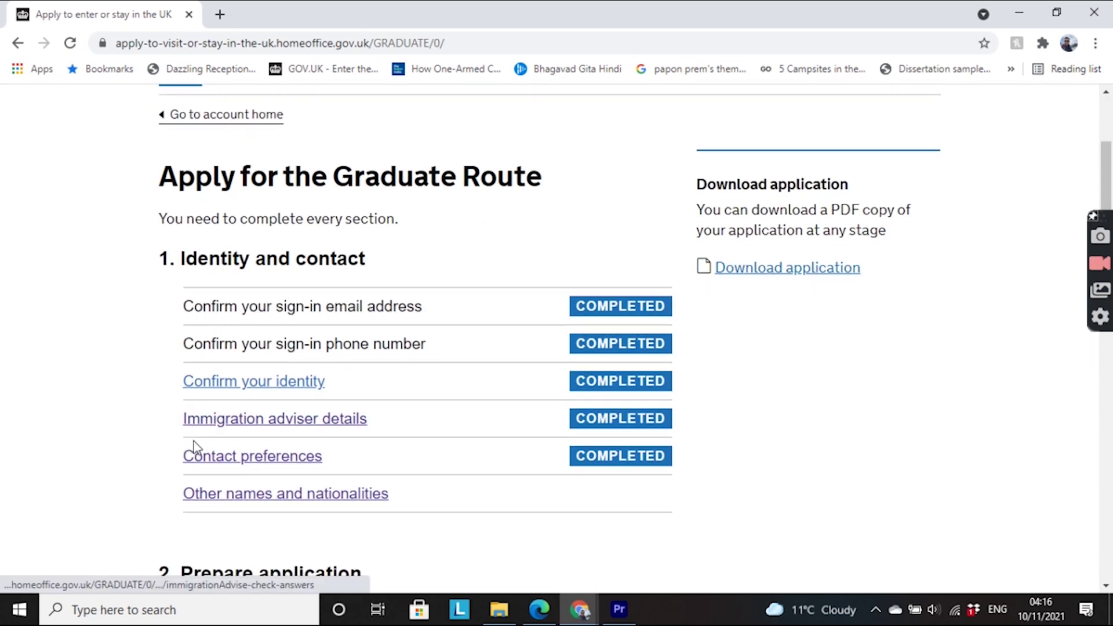
click(241, 498)
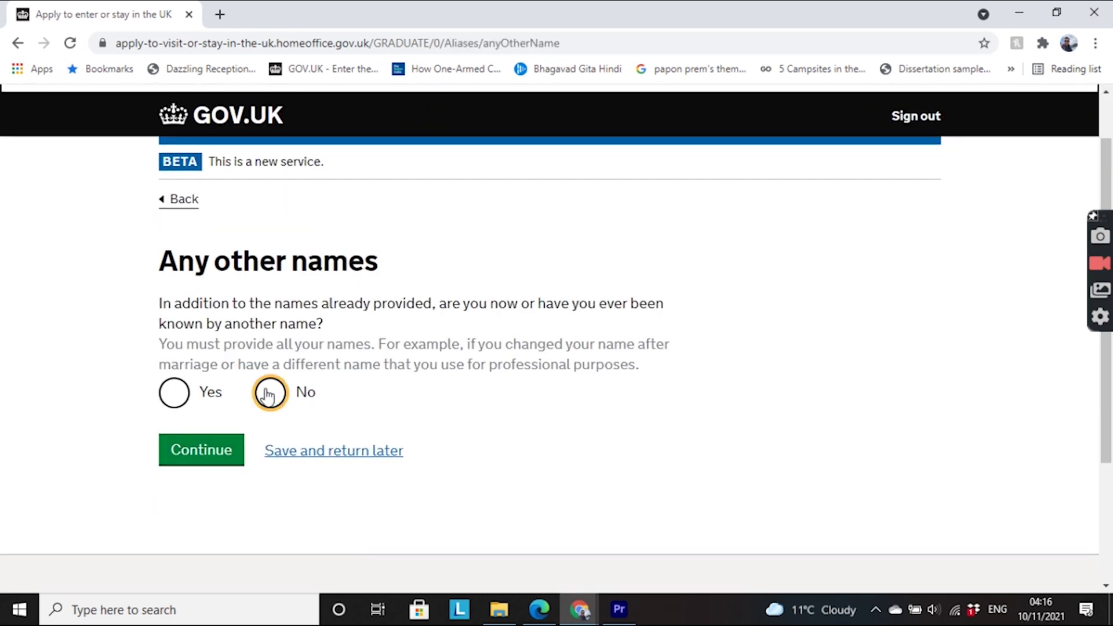
click(269, 393)
click(234, 452)
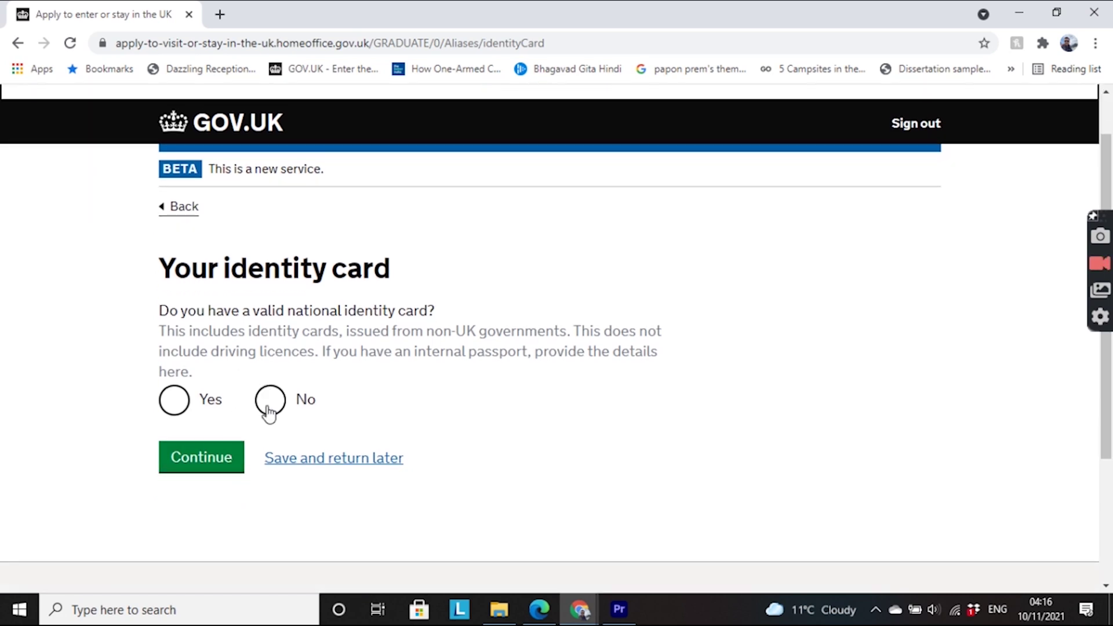
click(193, 413)
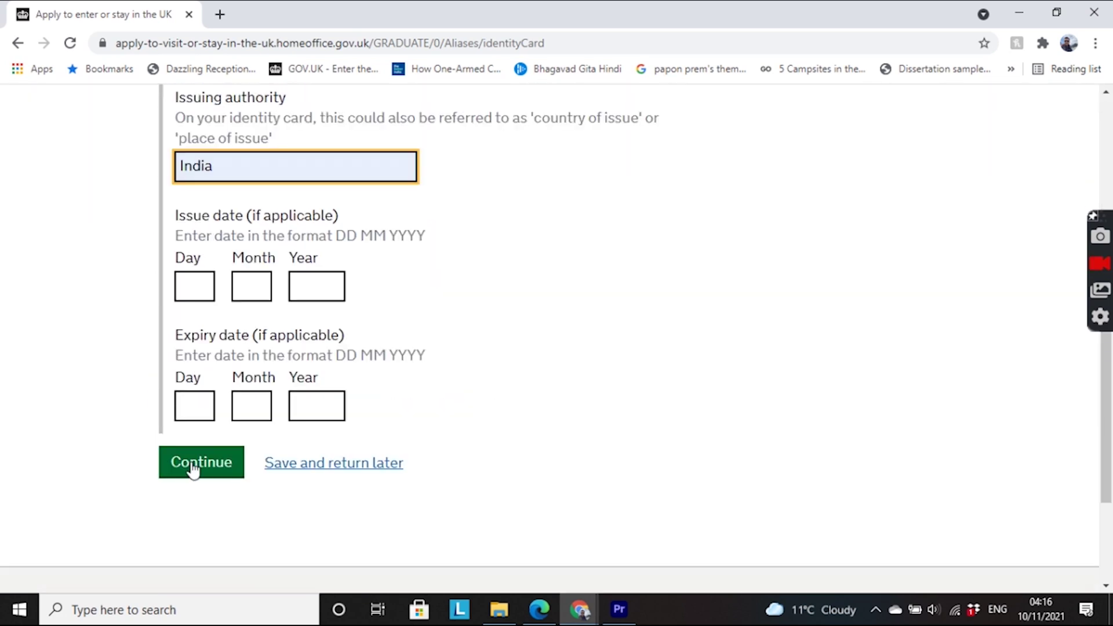
click(195, 464)
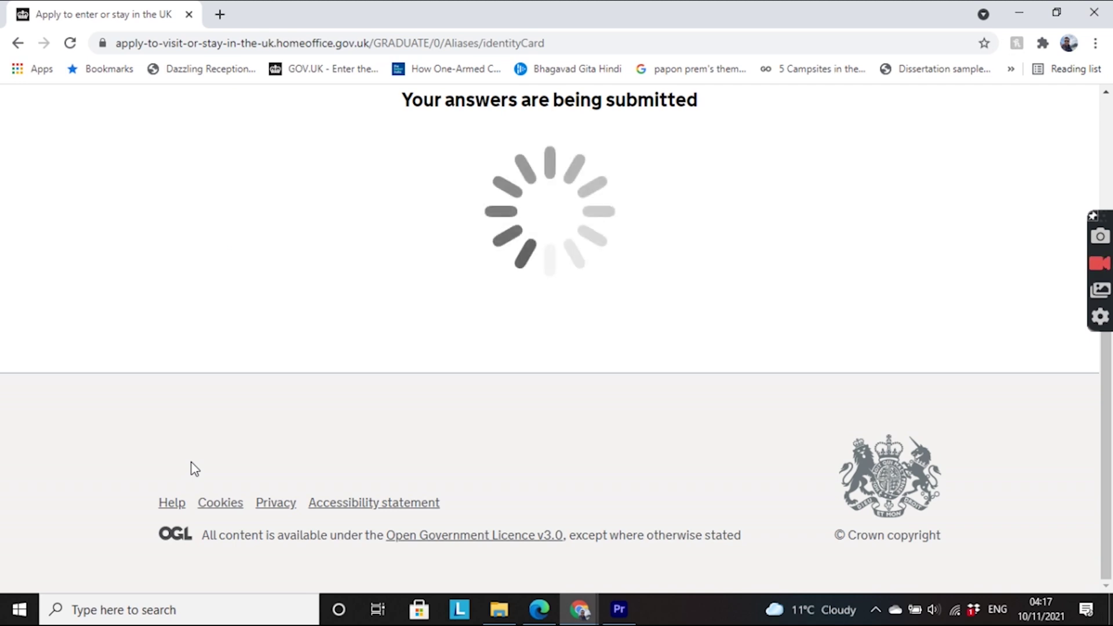
scroll(194, 467, down, 1)
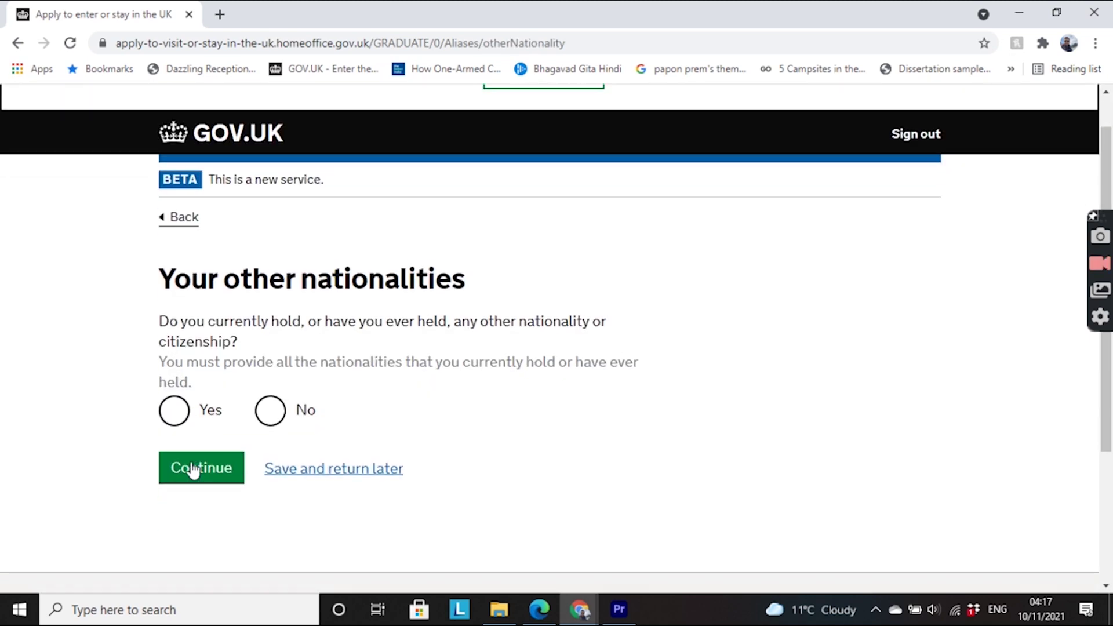
Step: Submit the other nationalities answer and set United Kingdom as the country applying from
click(232, 459)
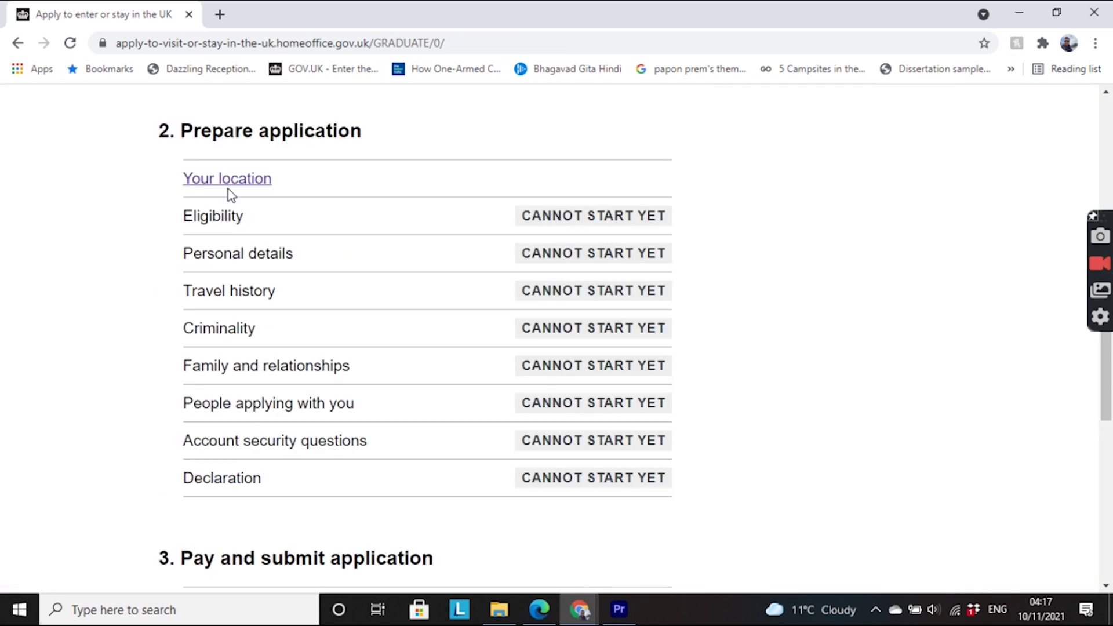
click(210, 182)
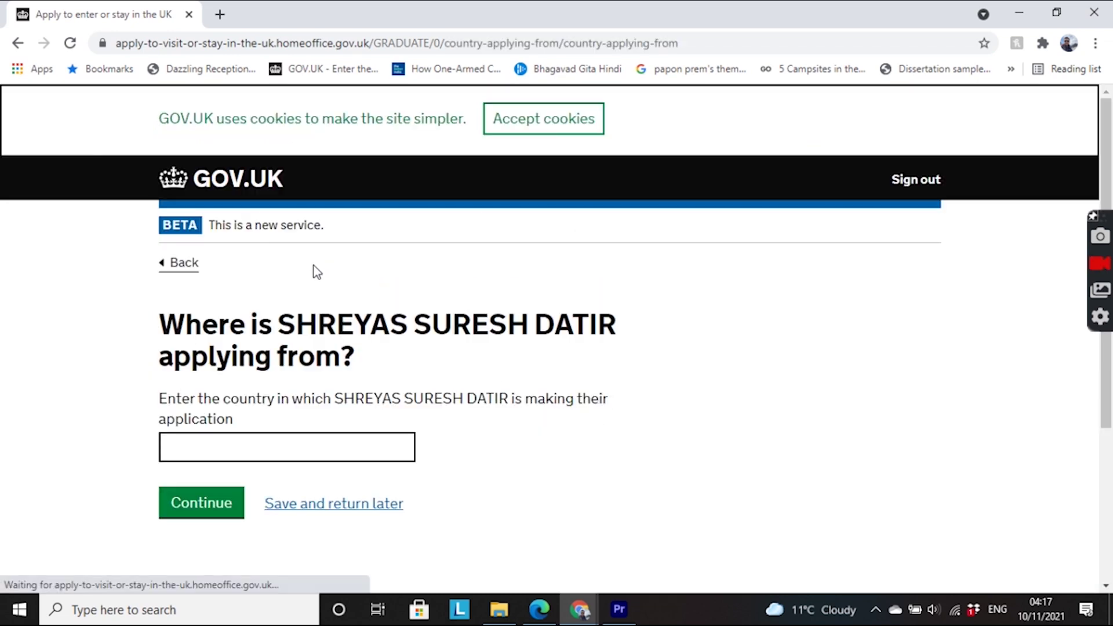
scroll(272, 356, down, 1)
click(255, 380)
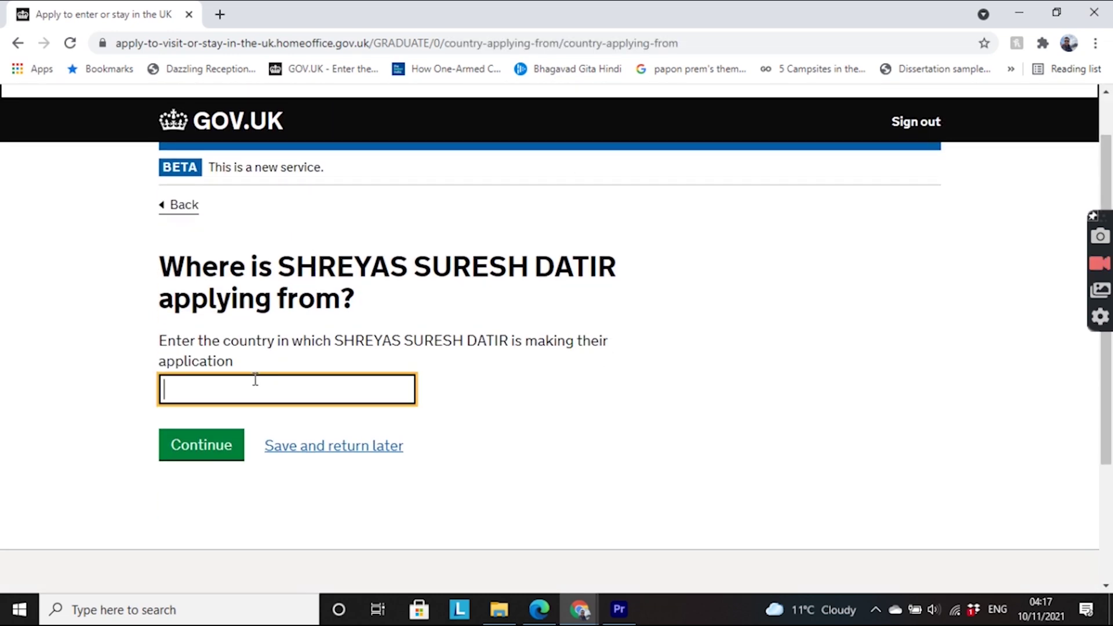
text(UNI)
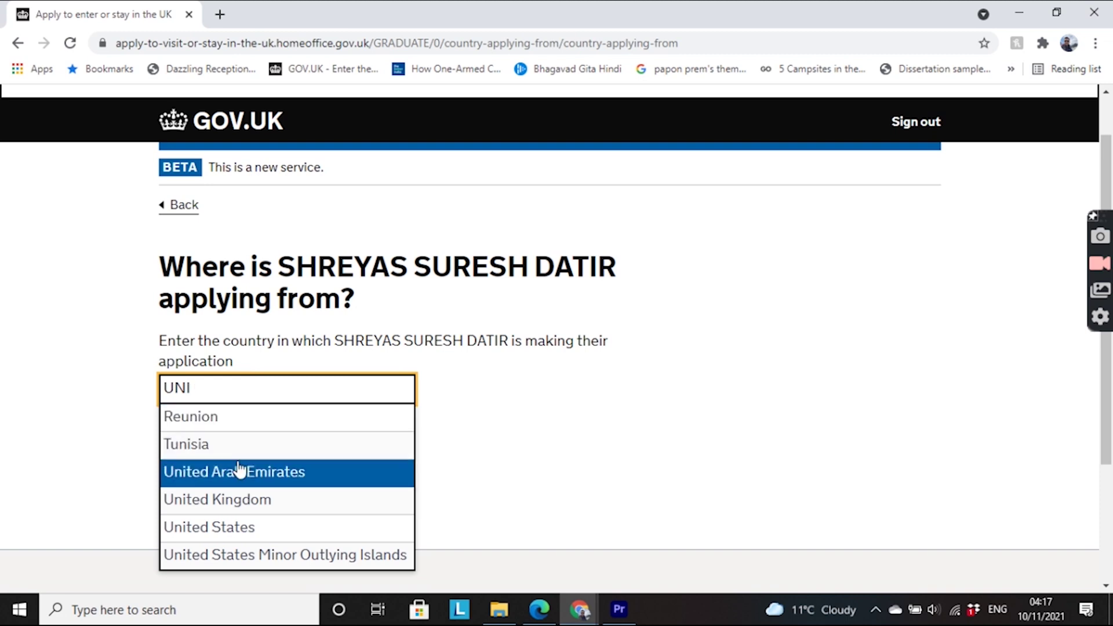
click(232, 501)
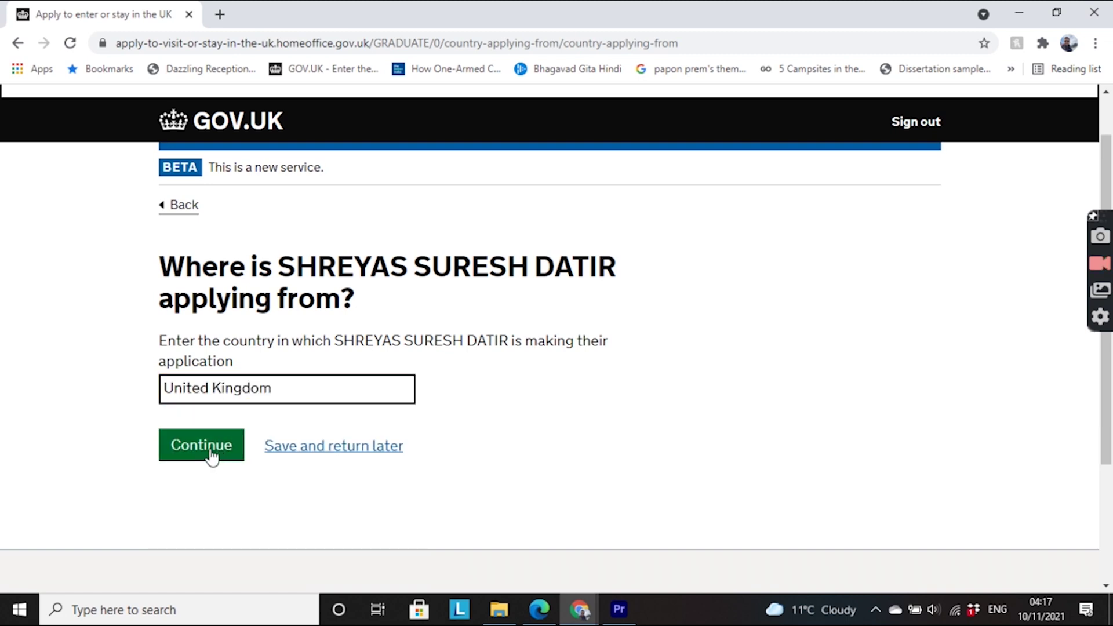
click(212, 456)
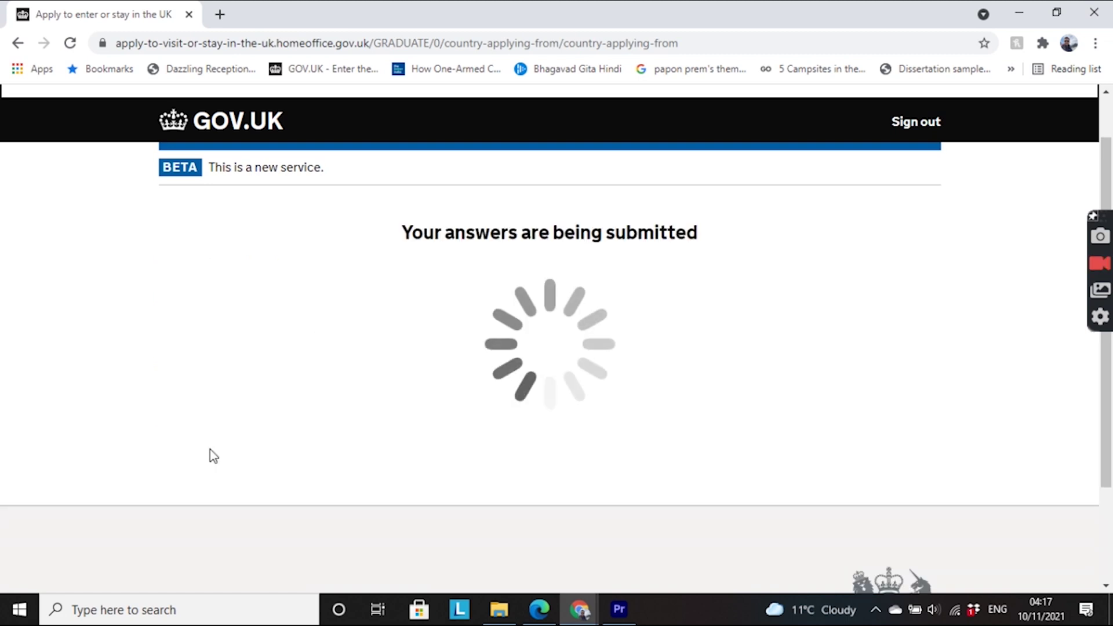
Step: Confirm the Your location answers and return to the Graduate Route task list
scroll(213, 456, down, 1)
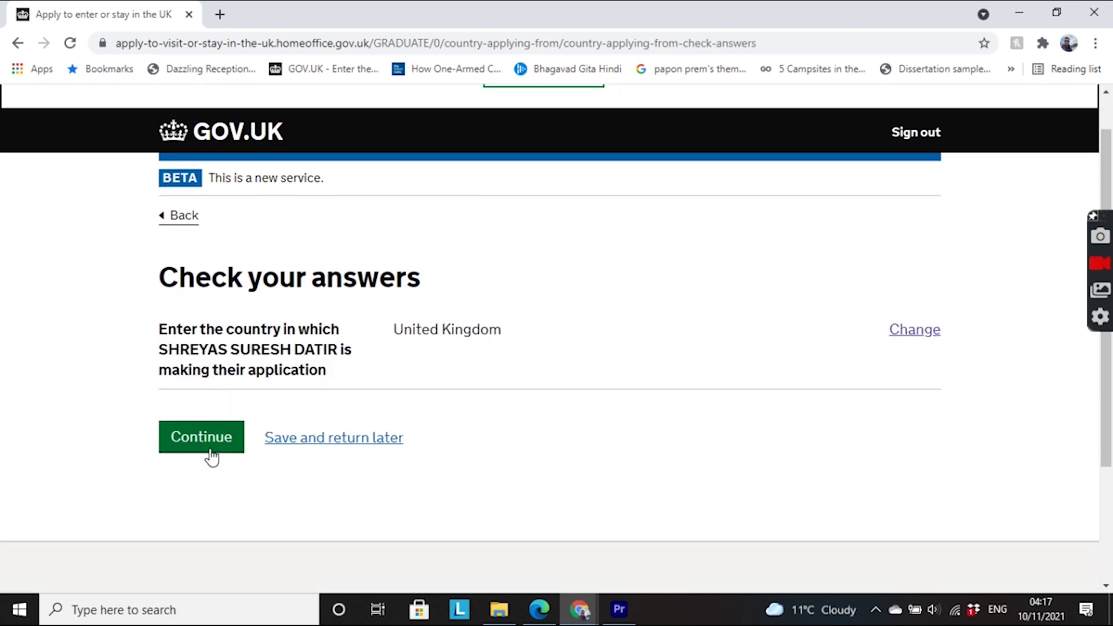
click(212, 444)
scroll(211, 443, down, 4)
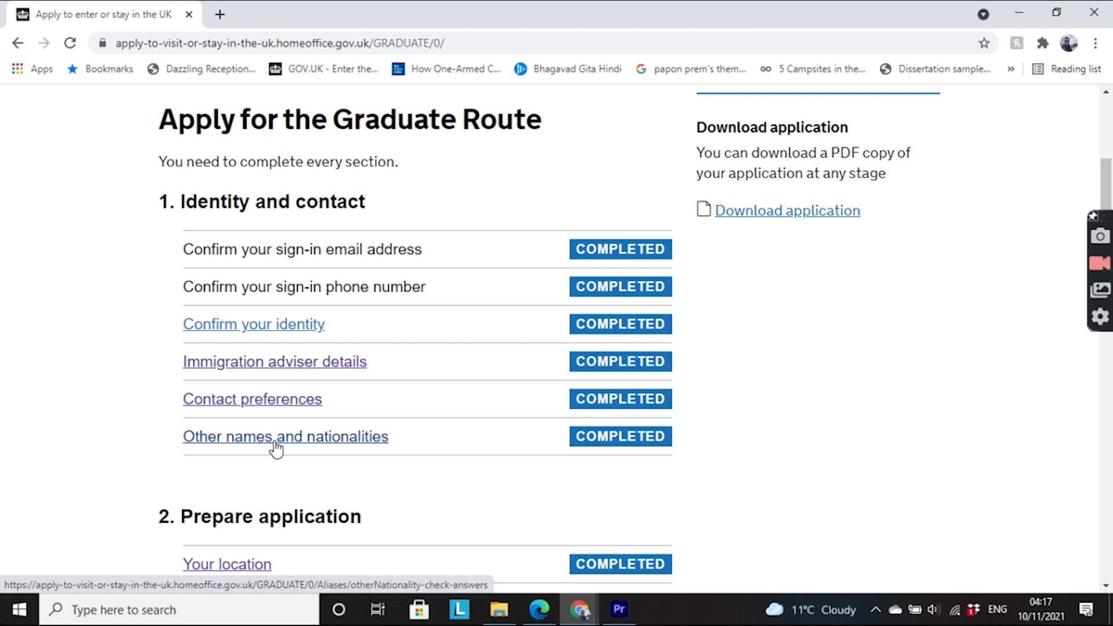
scroll(274, 448, down, 4)
click(228, 381)
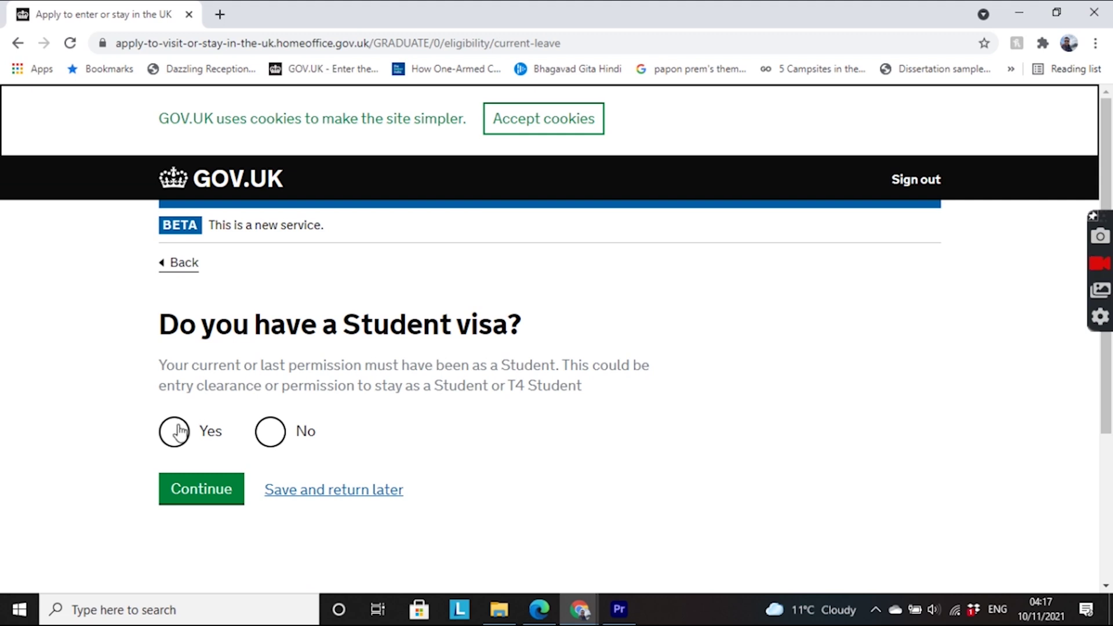
Step: Submit the Student visa answer and give 20/09/2019 as the first UK arrival date
click(210, 490)
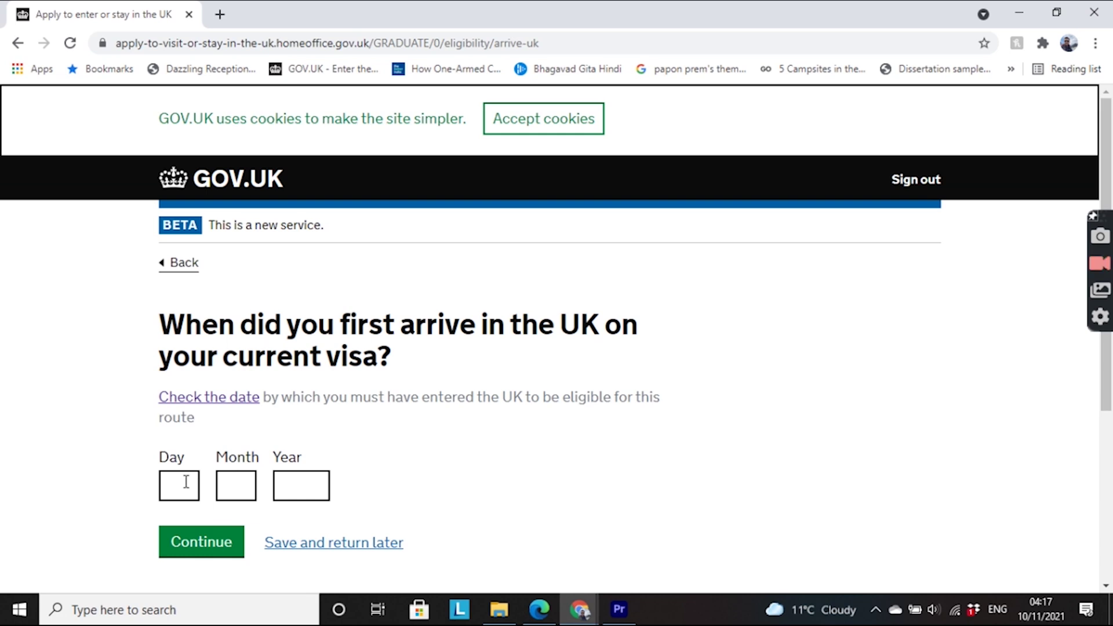
click(186, 482)
click(203, 524)
click(229, 486)
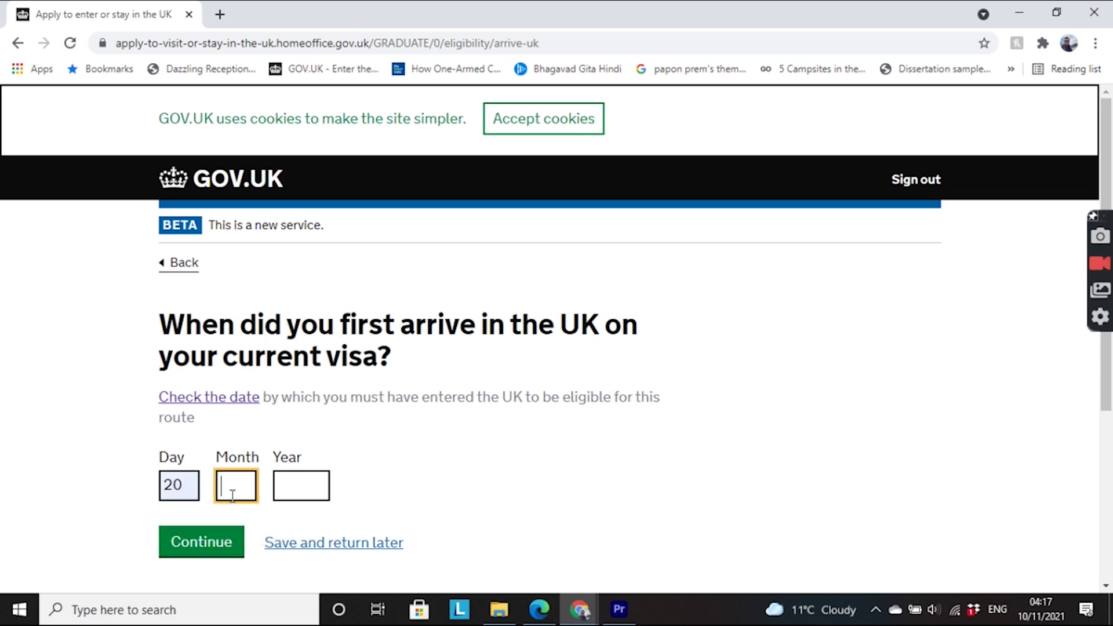
click(238, 524)
click(283, 496)
click(291, 520)
click(219, 548)
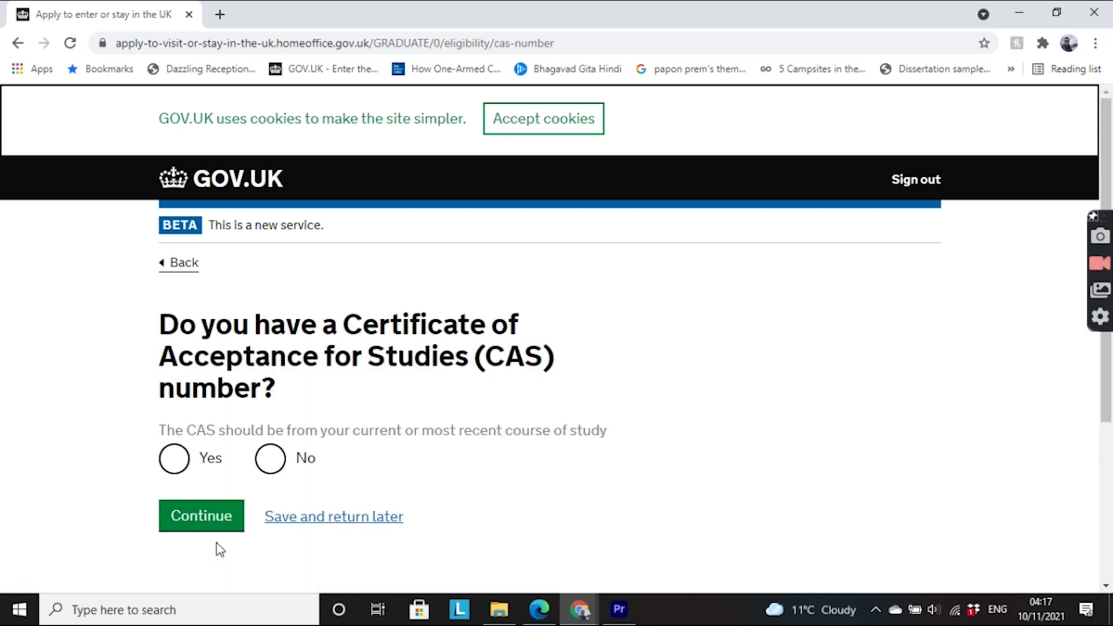
Step: Confirm having a CAS number, no other applications, and submit the course and provider answers
scroll(218, 547, down, 1)
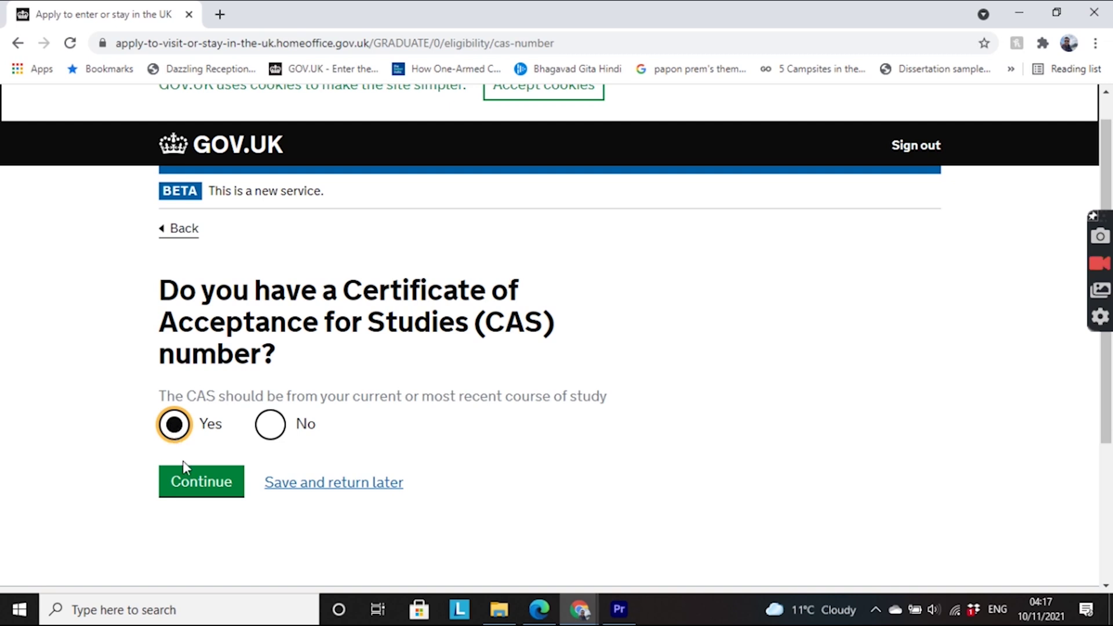
click(195, 497)
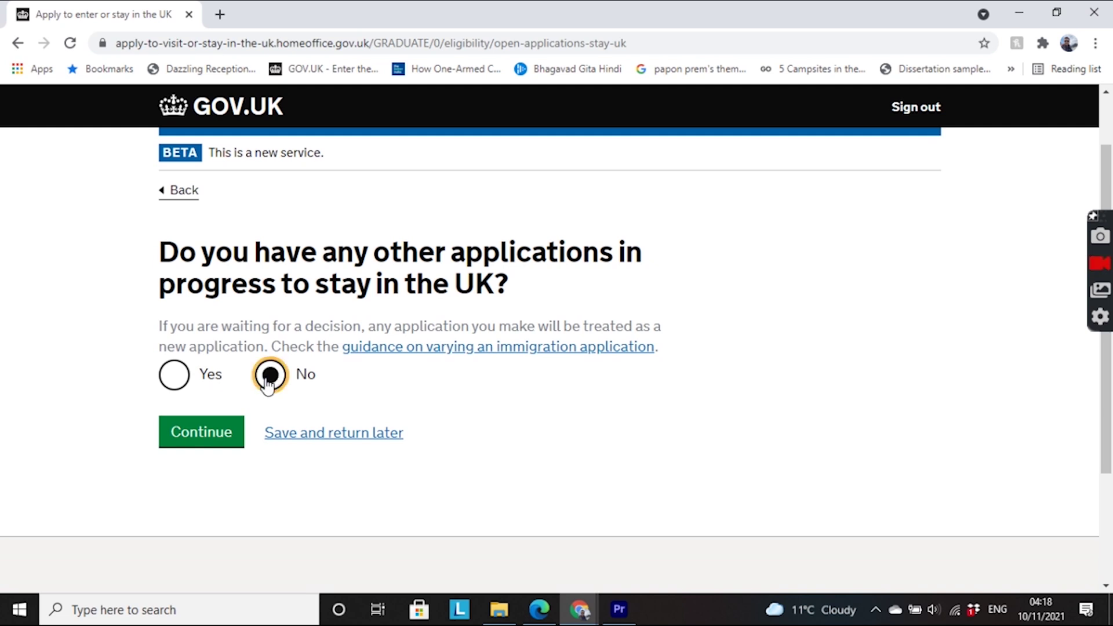
click(222, 437)
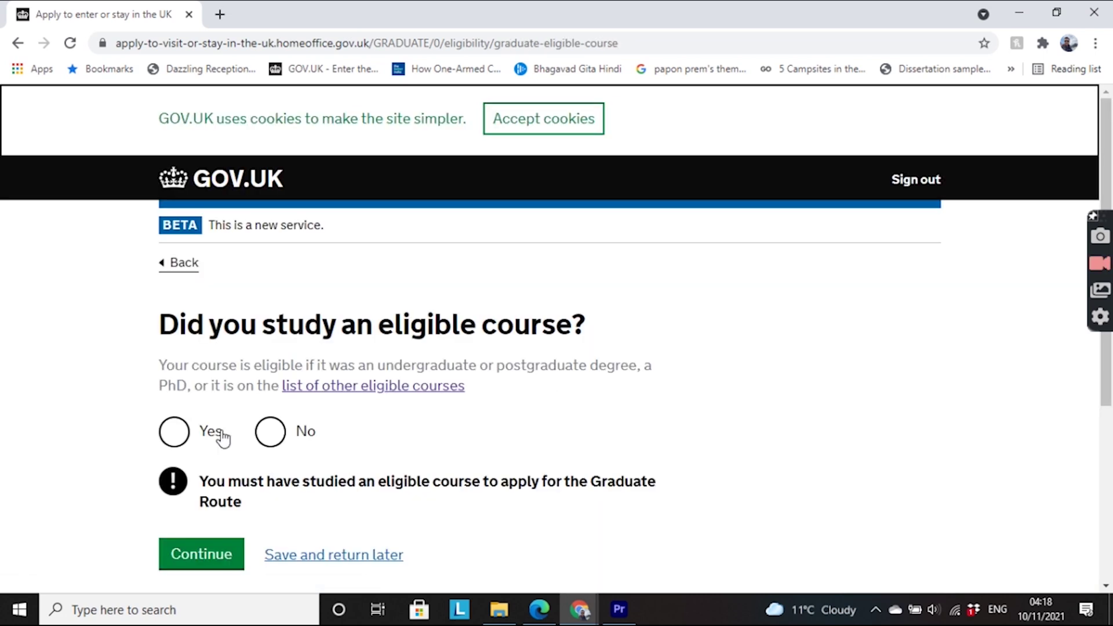
scroll(223, 439, down, 1)
click(201, 485)
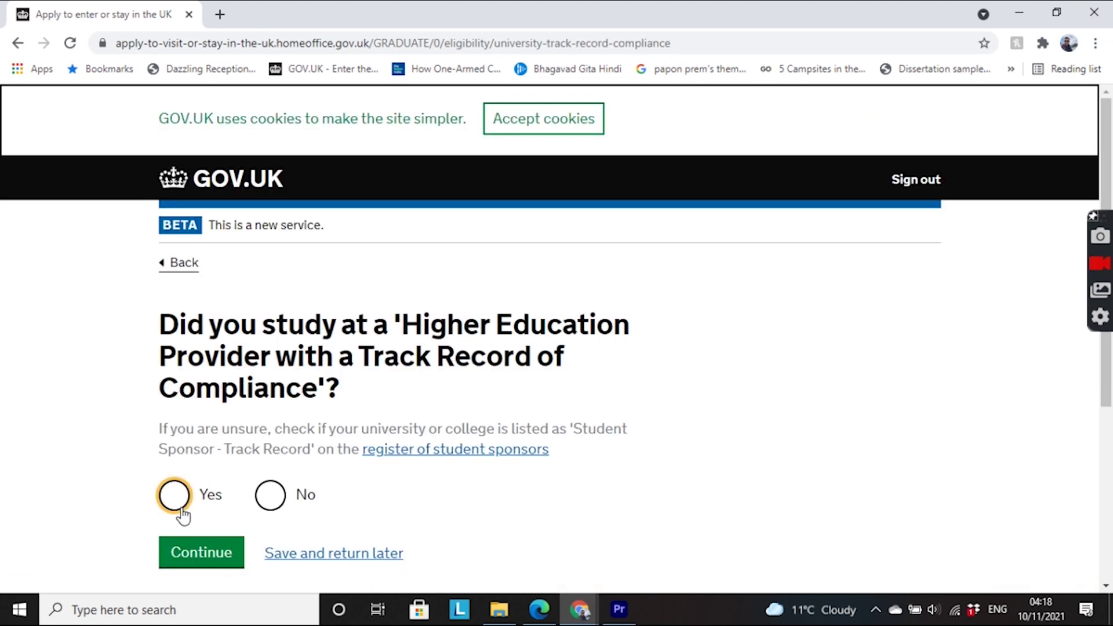
click(186, 555)
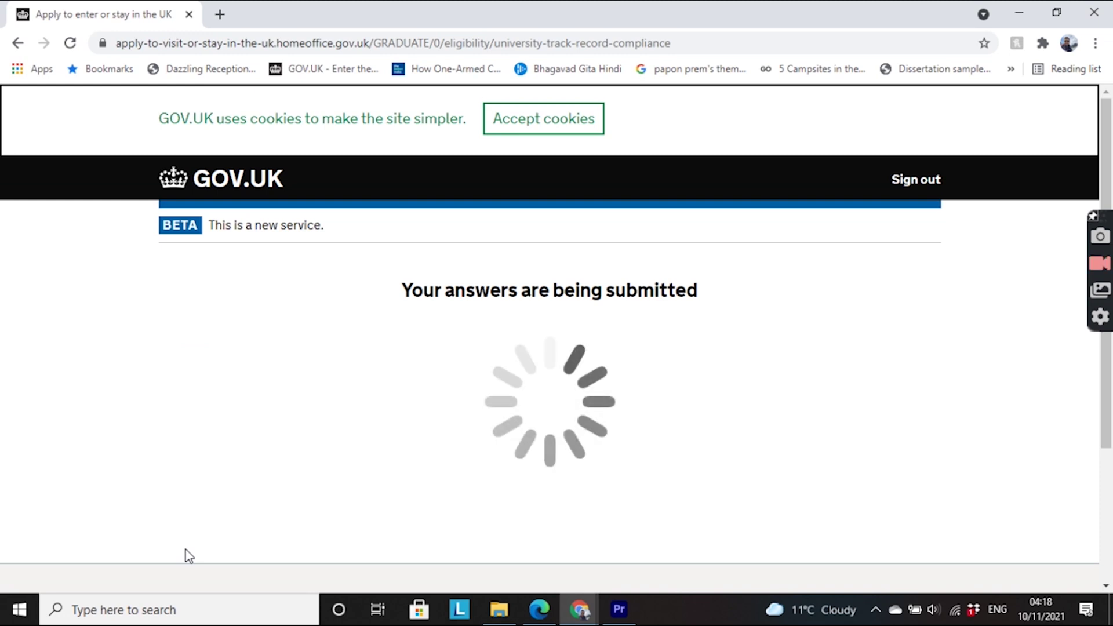
Step: Answer Yes to completing the course, then submit the Doctorate Extension Scheme and financial sponsor answers
scroll(186, 549, down, 1)
click(168, 358)
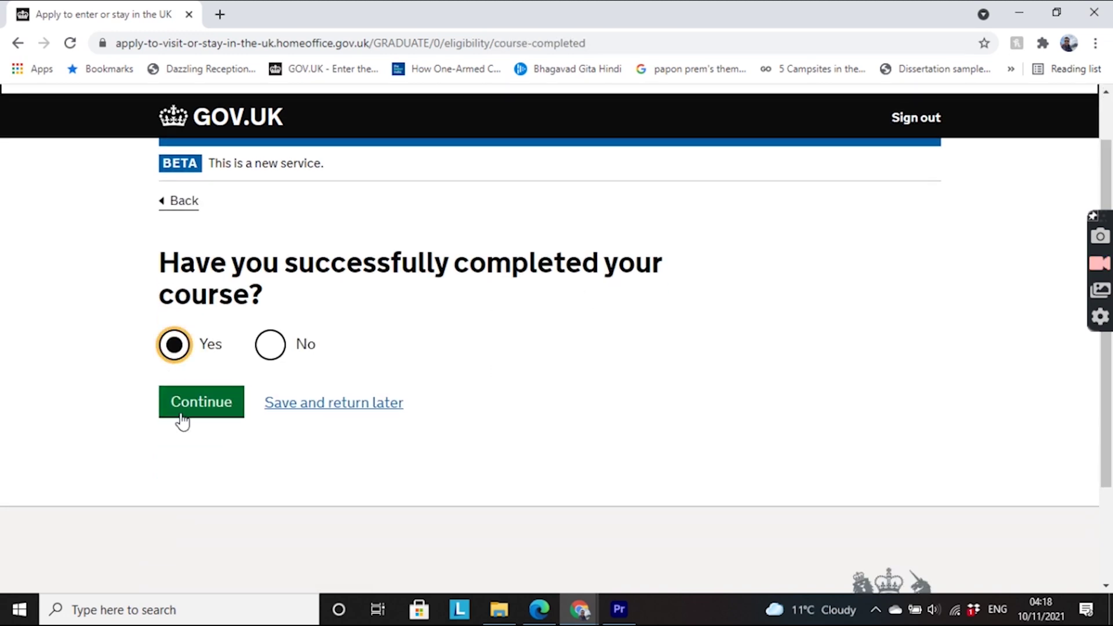
click(175, 401)
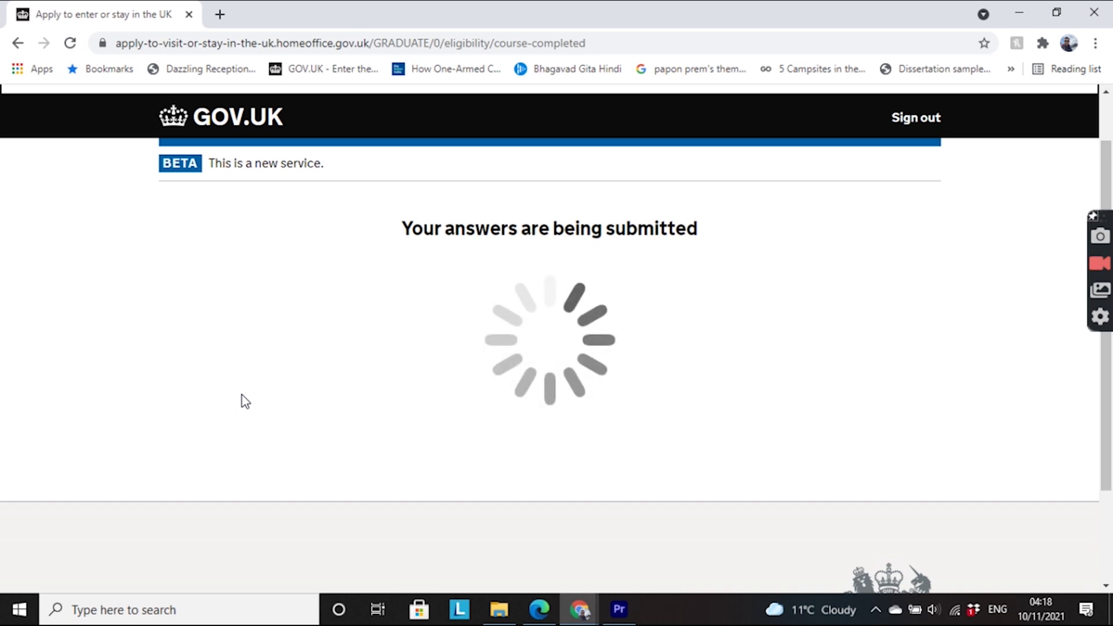
scroll(244, 400, down, 1)
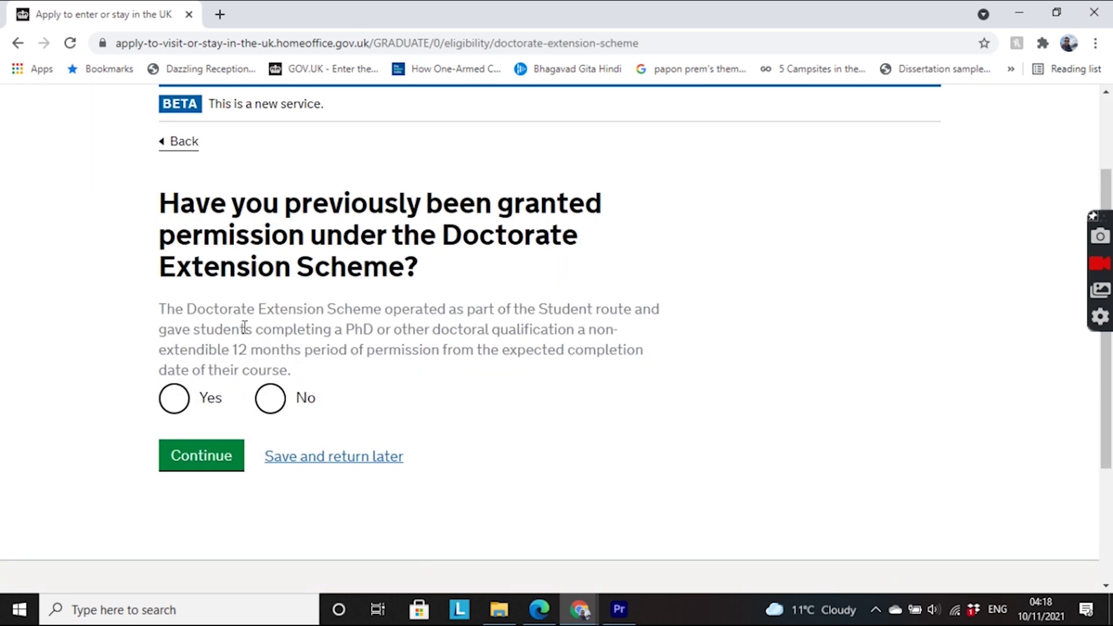
click(225, 462)
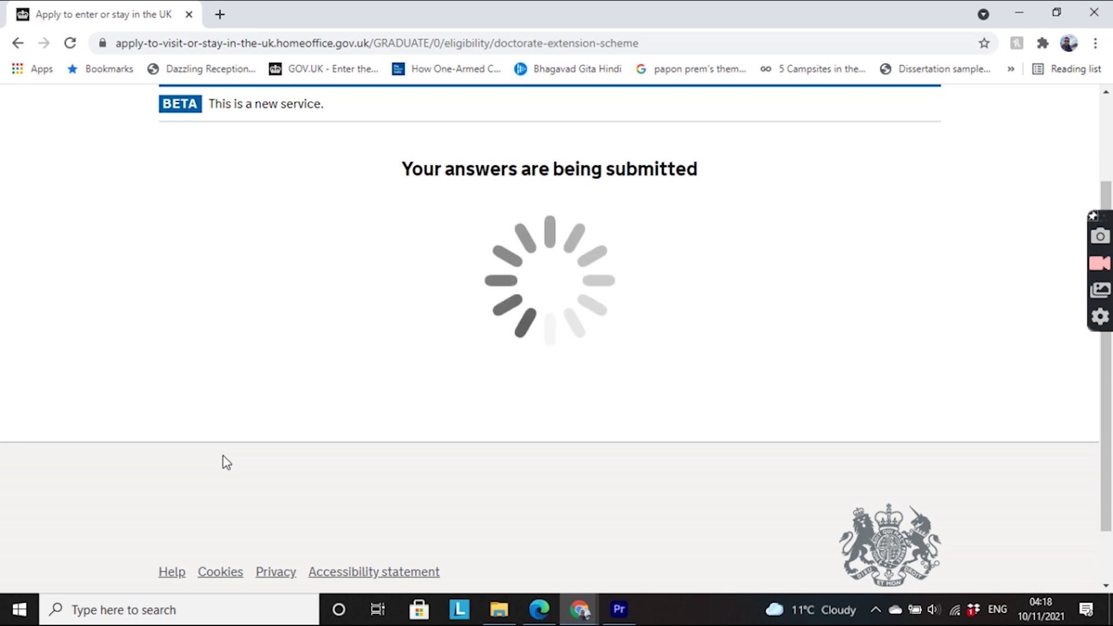
scroll(235, 417, down, 1)
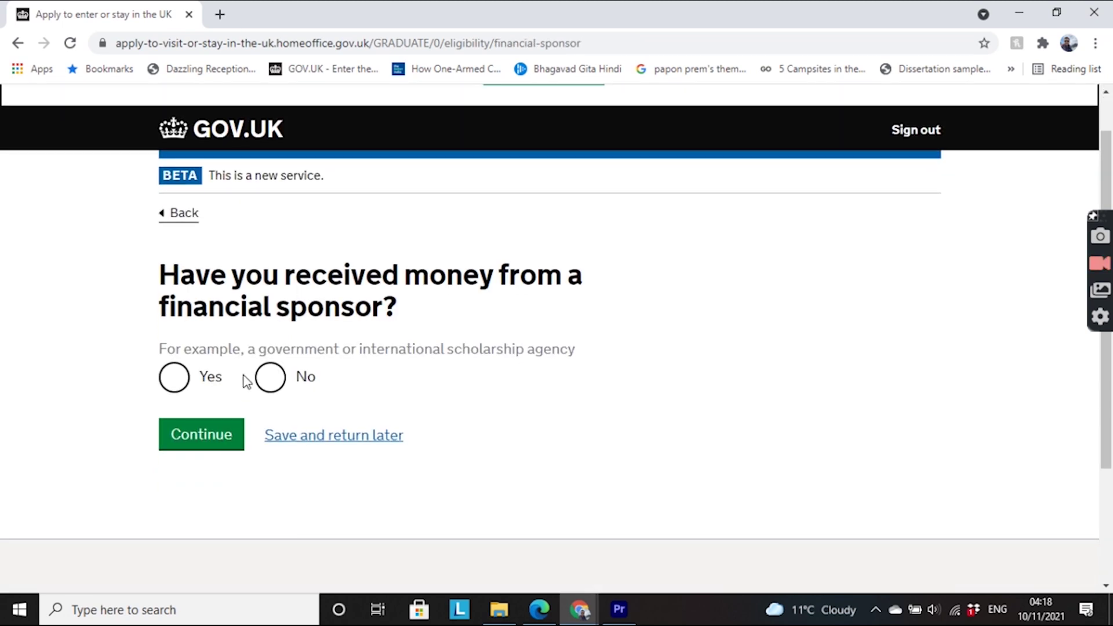
click(223, 432)
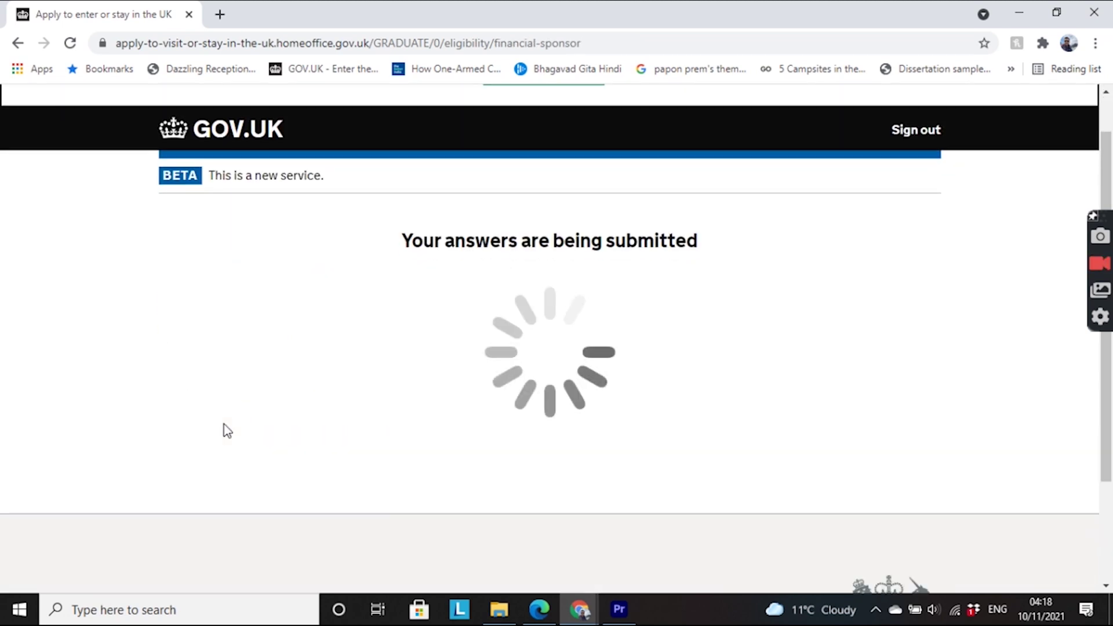
scroll(211, 365, down, 1)
click(233, 352)
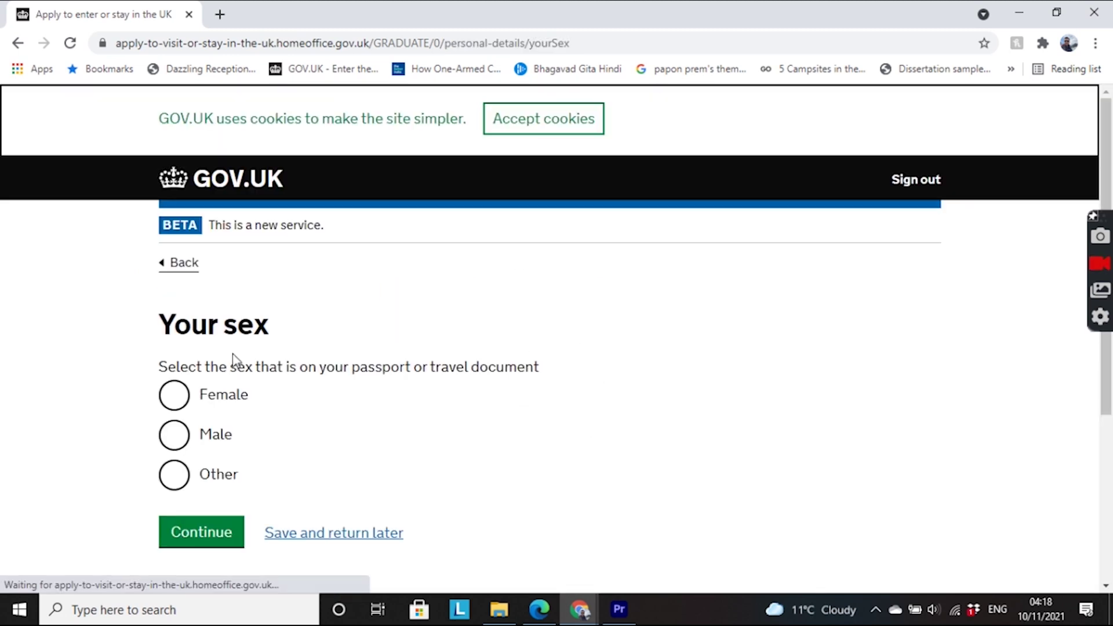
Step: Record Male as the sex shown on the passport
scroll(233, 360, down, 1)
click(191, 395)
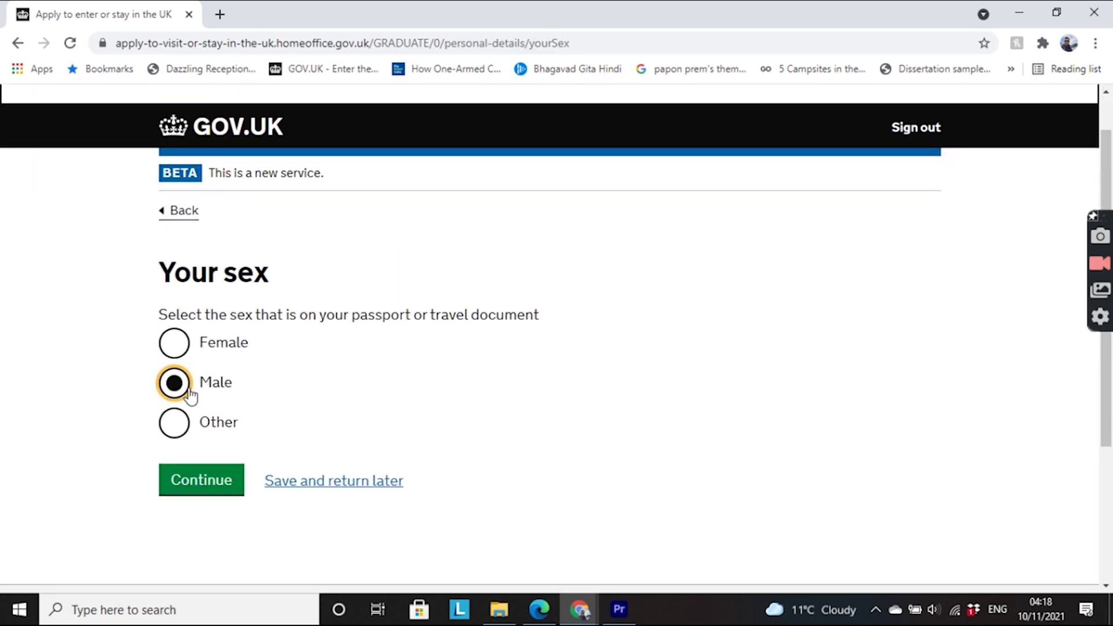
click(196, 476)
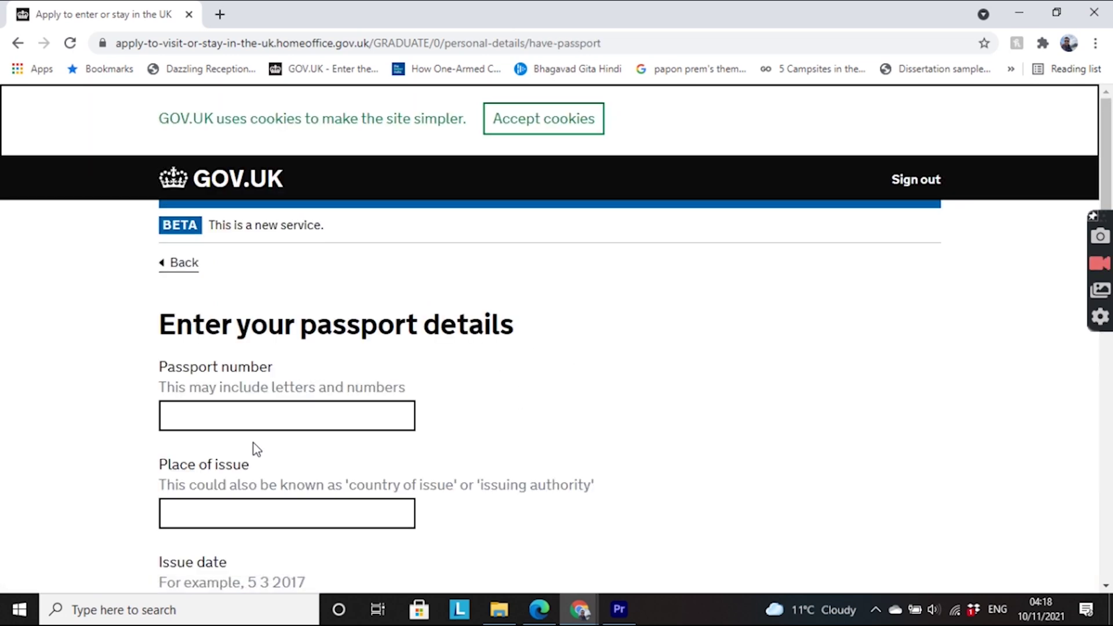
Step: State that the applicant's home is rented
scroll(253, 448, down, 1)
scroll(254, 446, down, 1)
scroll(253, 445, down, 1)
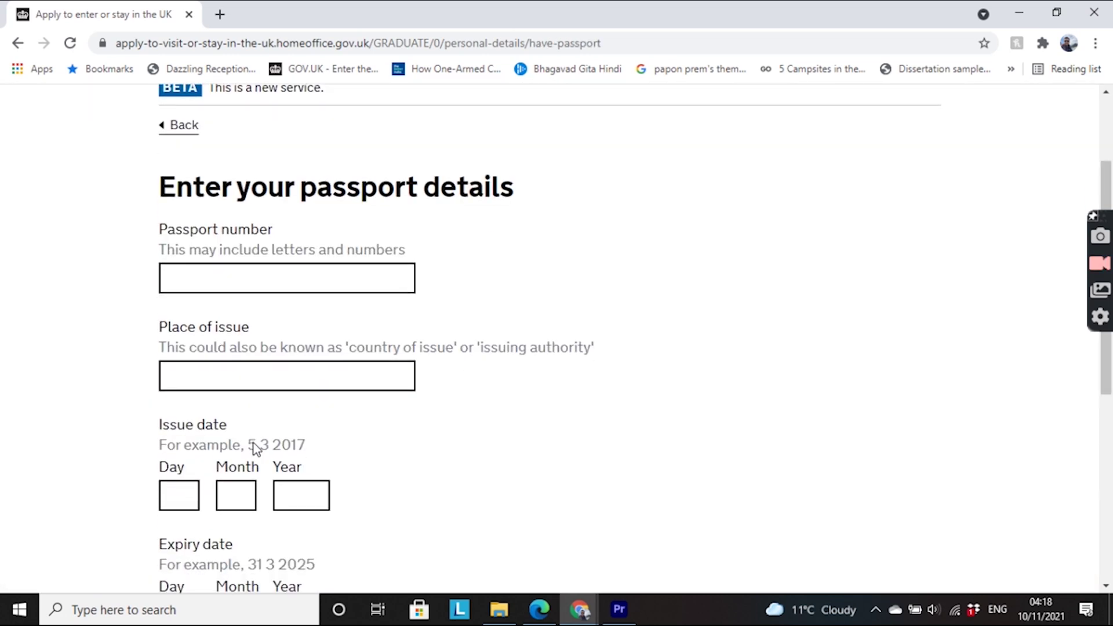
scroll(254, 444, down, 3)
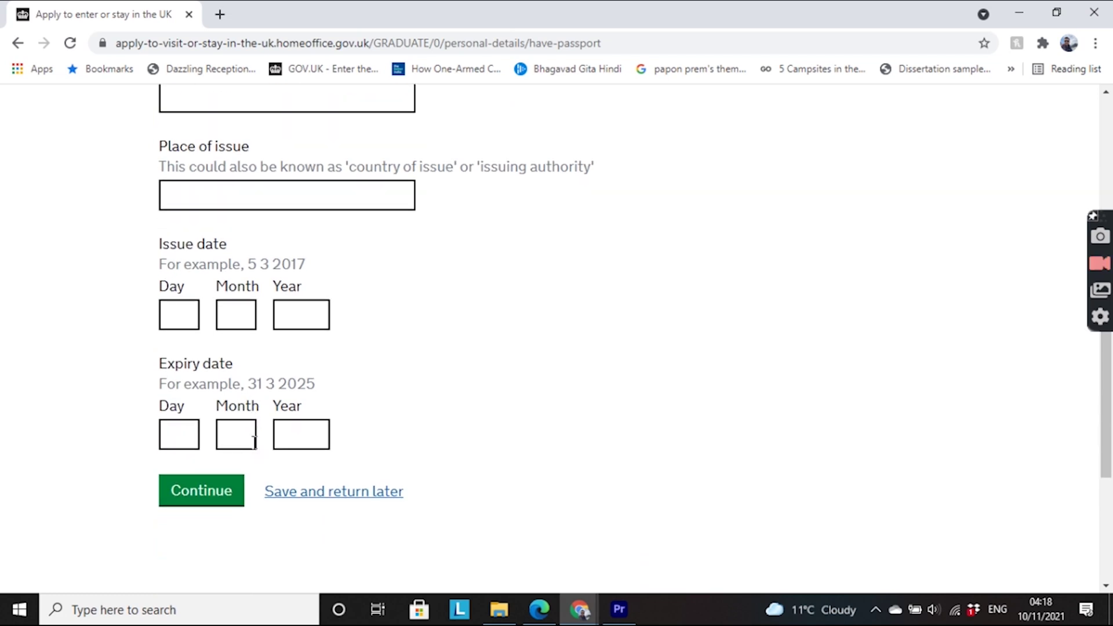
scroll(254, 443, up, 2)
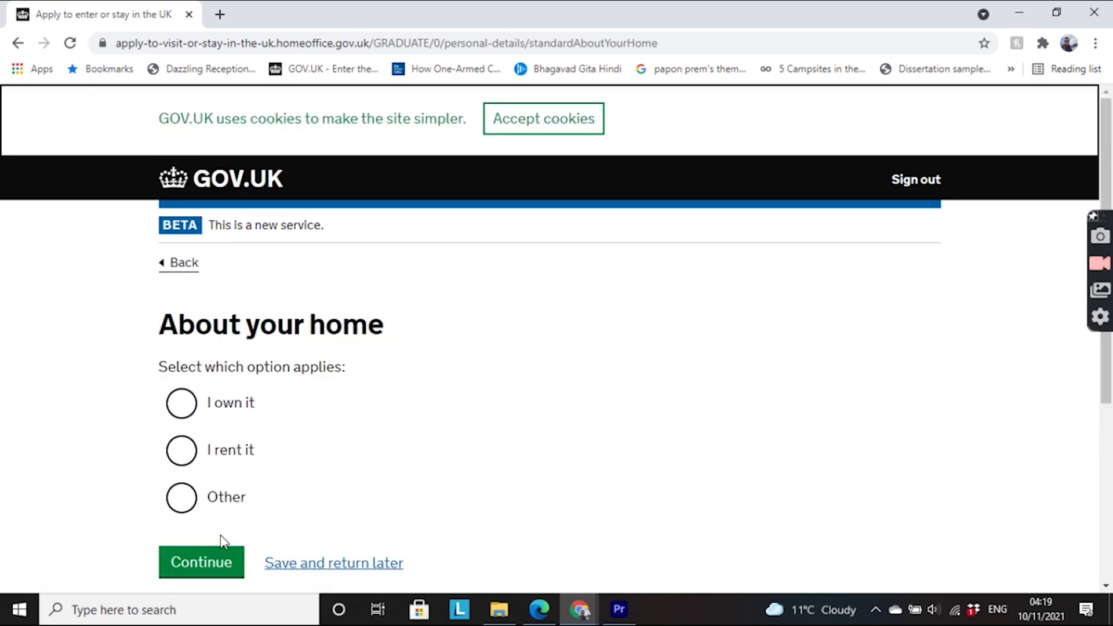
scroll(217, 516, down, 1)
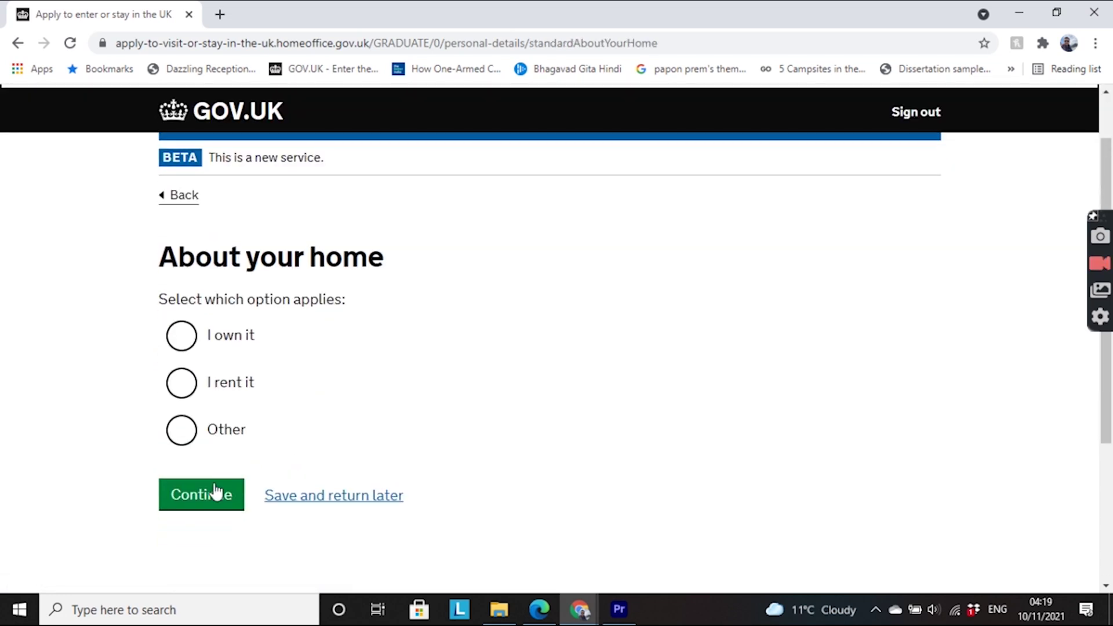
click(182, 389)
Step: In Travel history, enter 2 years 1 month lived in the UK and accept cookies
click(248, 310)
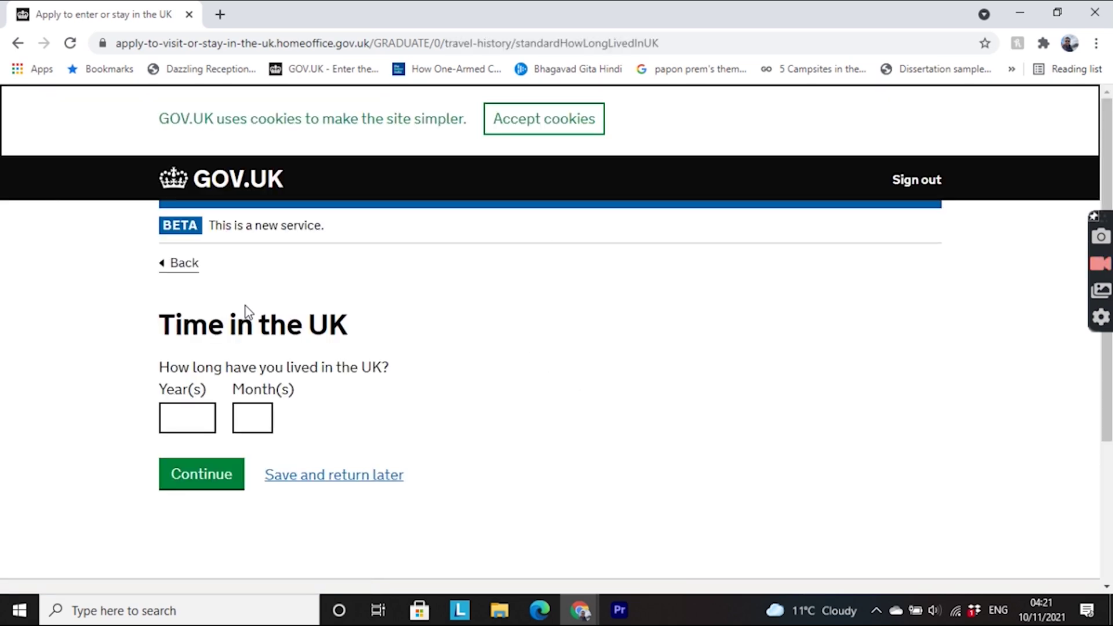
click(204, 412)
click(198, 441)
click(253, 417)
click(257, 451)
click(216, 478)
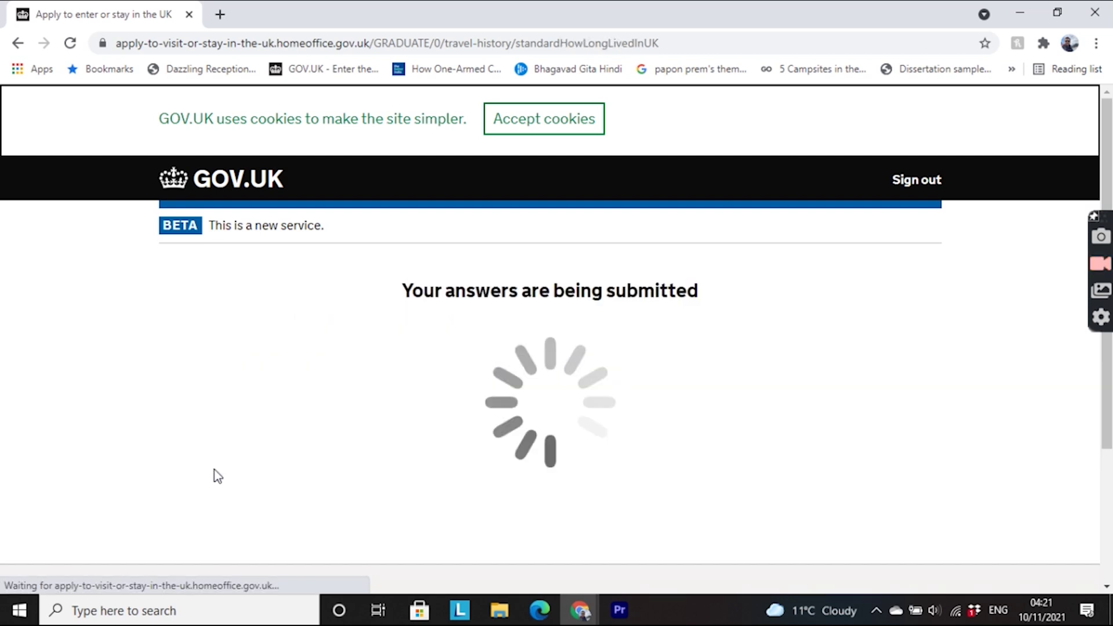
click(538, 121)
scroll(398, 283, down, 1)
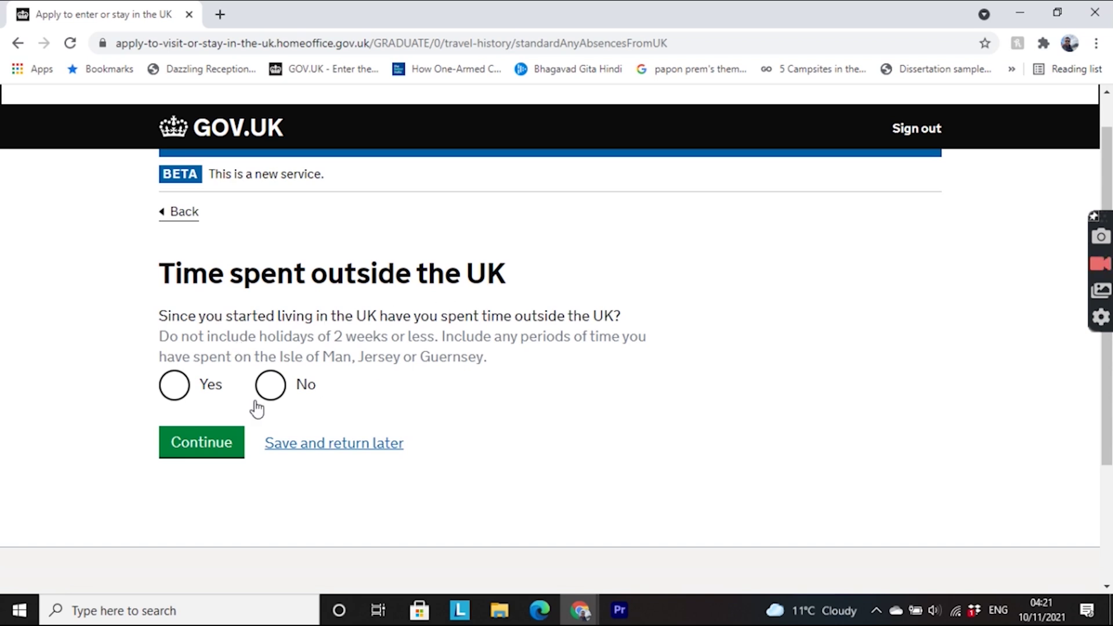
Step: Answer Yes to having spent time outside the UK
click(175, 386)
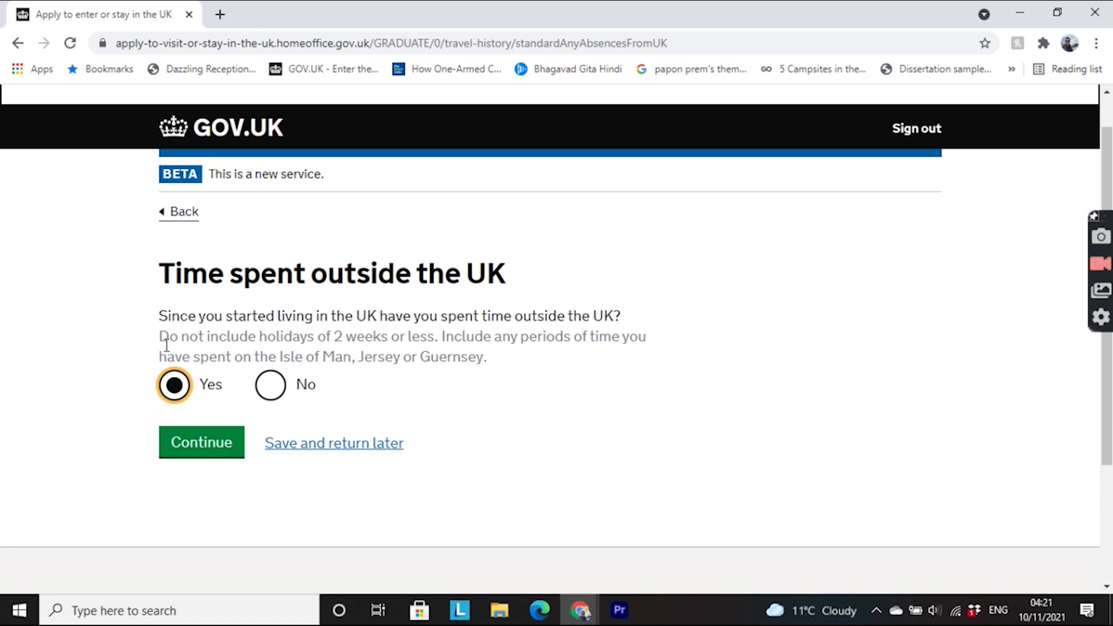
drag(311, 343, 497, 365)
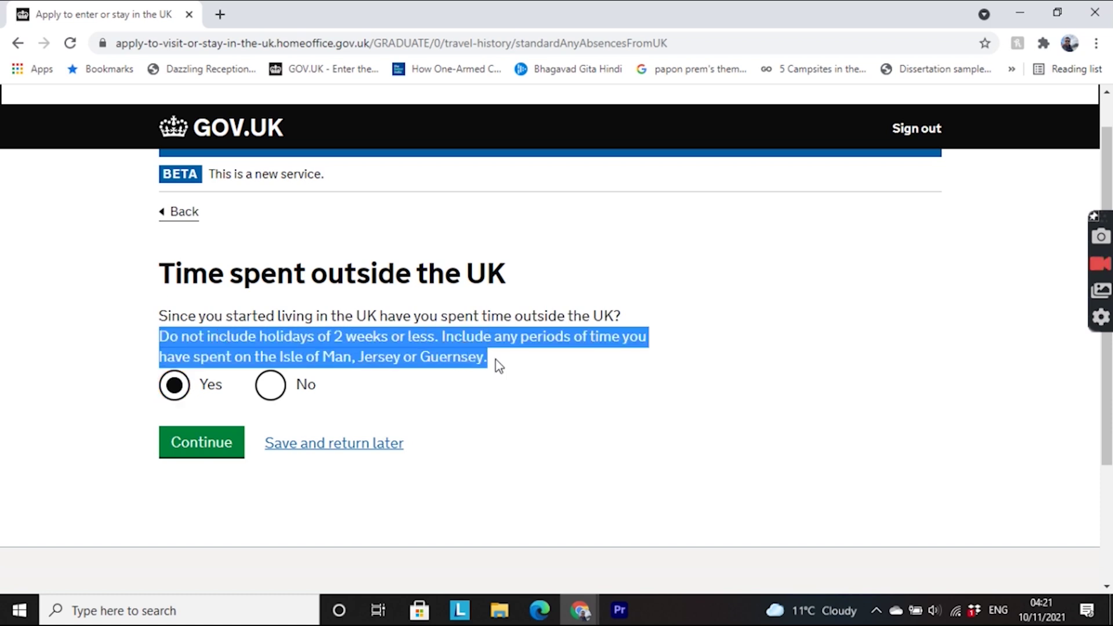
click(497, 388)
click(228, 447)
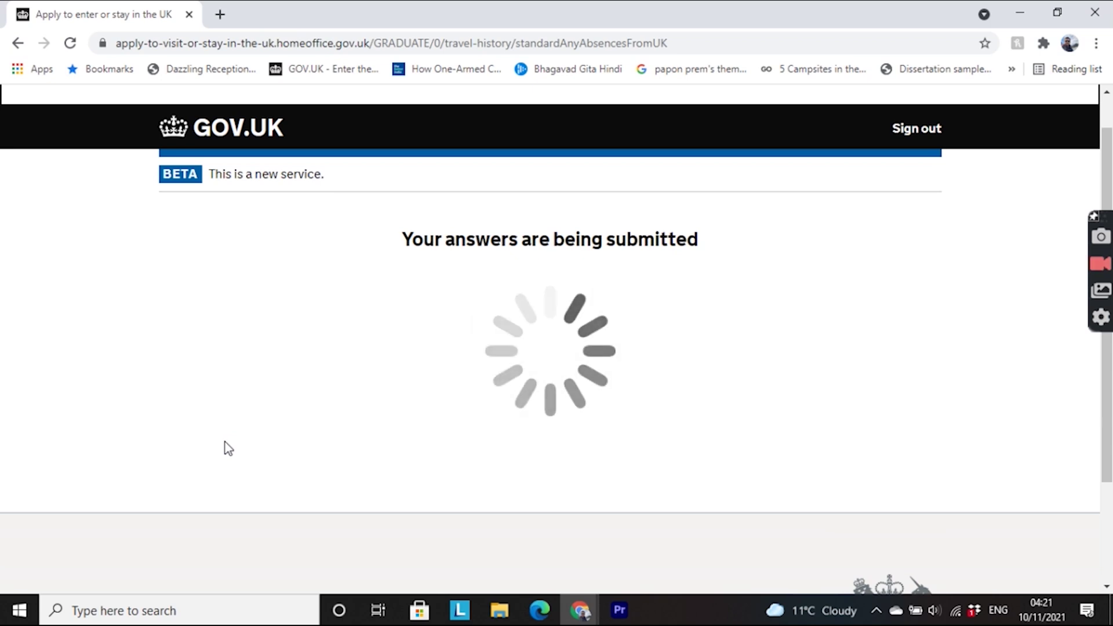
scroll(228, 449, down, 2)
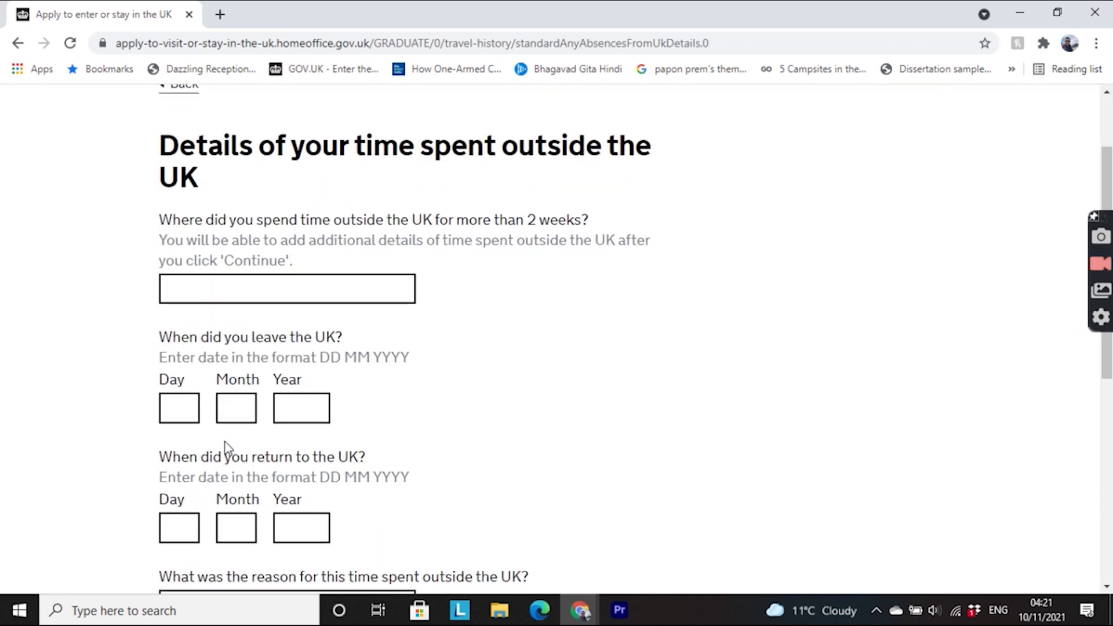
Step: Record a trip to India with a leaving date of 11 01 2021
click(279, 294)
click(244, 352)
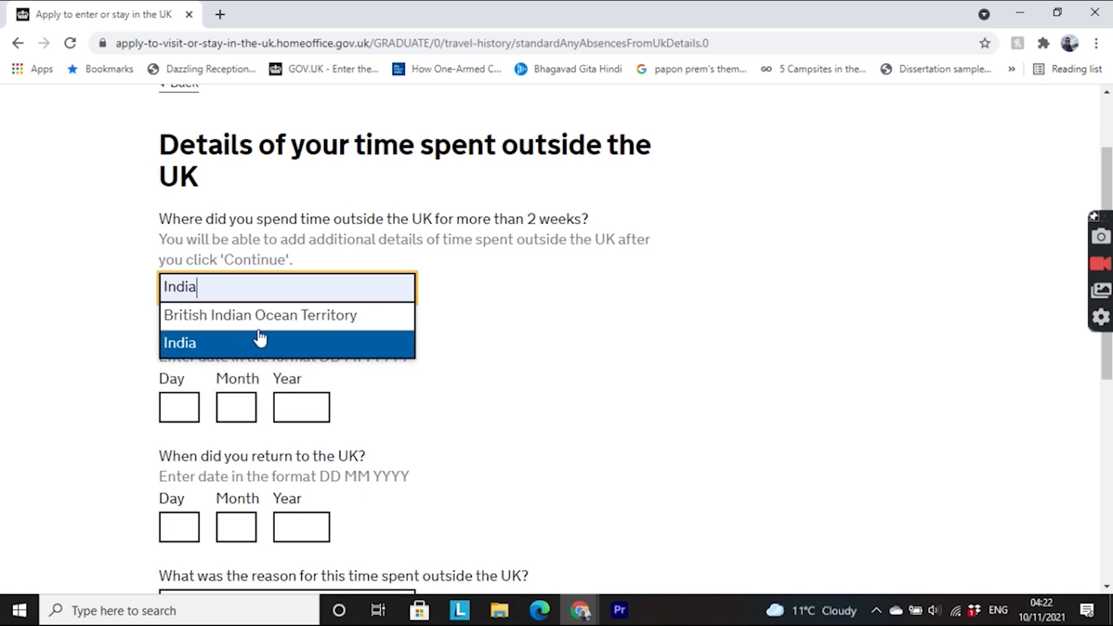
click(258, 340)
click(181, 396)
click(187, 442)
click(228, 412)
click(241, 444)
click(286, 410)
click(294, 447)
Step: Set the India return date to 12 03 2021, give a family-visit reason, and submit
scroll(306, 441, down, 1)
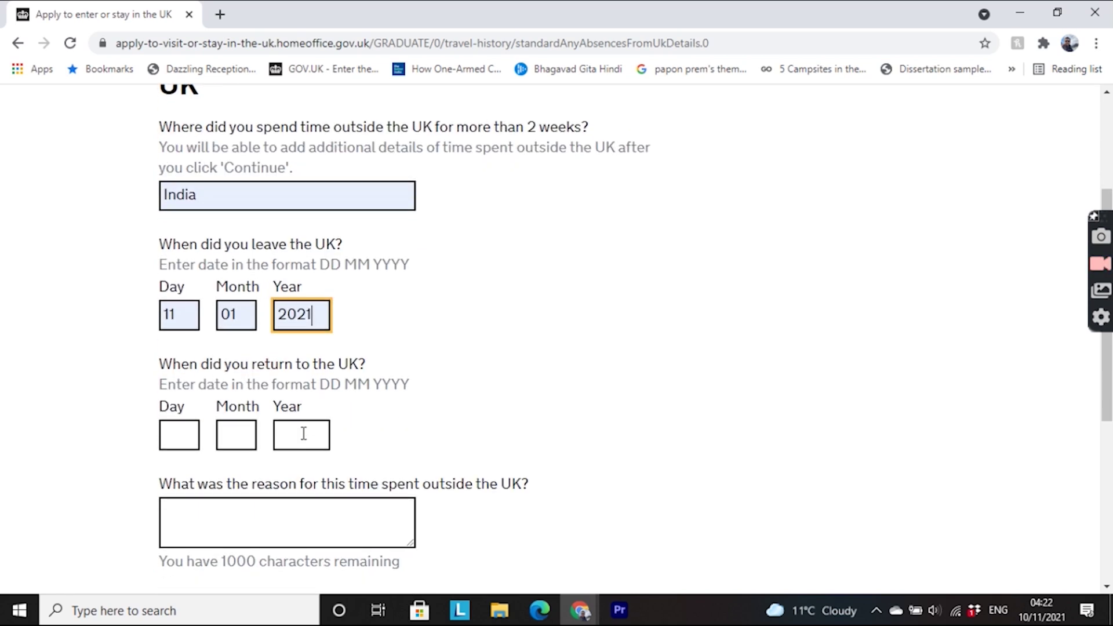
click(191, 436)
click(177, 471)
click(235, 443)
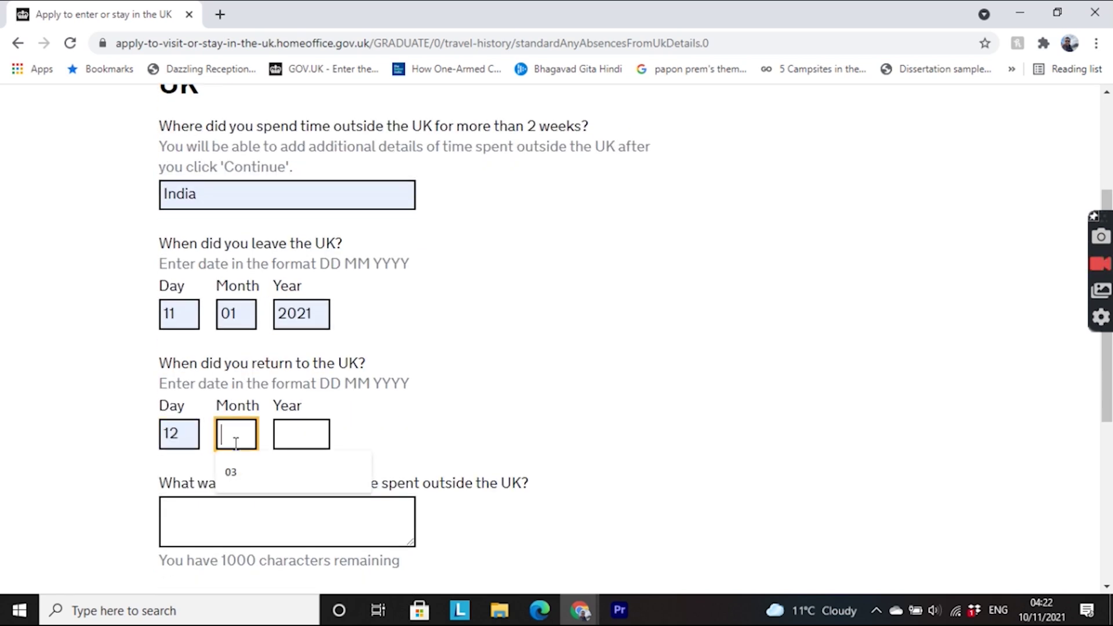
click(231, 472)
click(282, 434)
click(300, 472)
scroll(306, 475, down, 1)
click(317, 433)
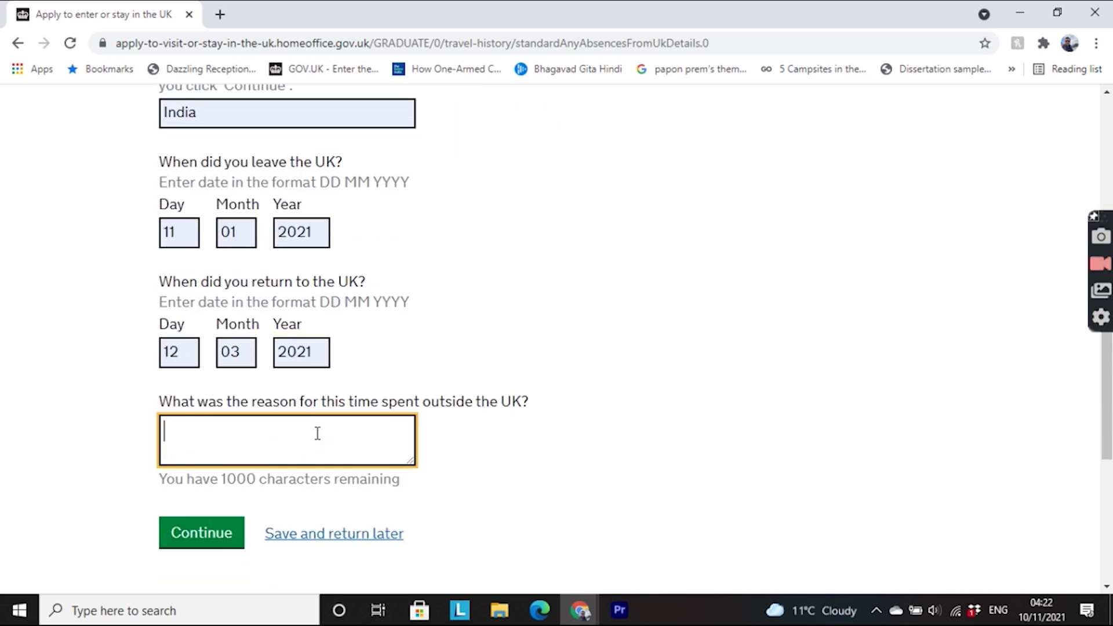
text(FAMIL)
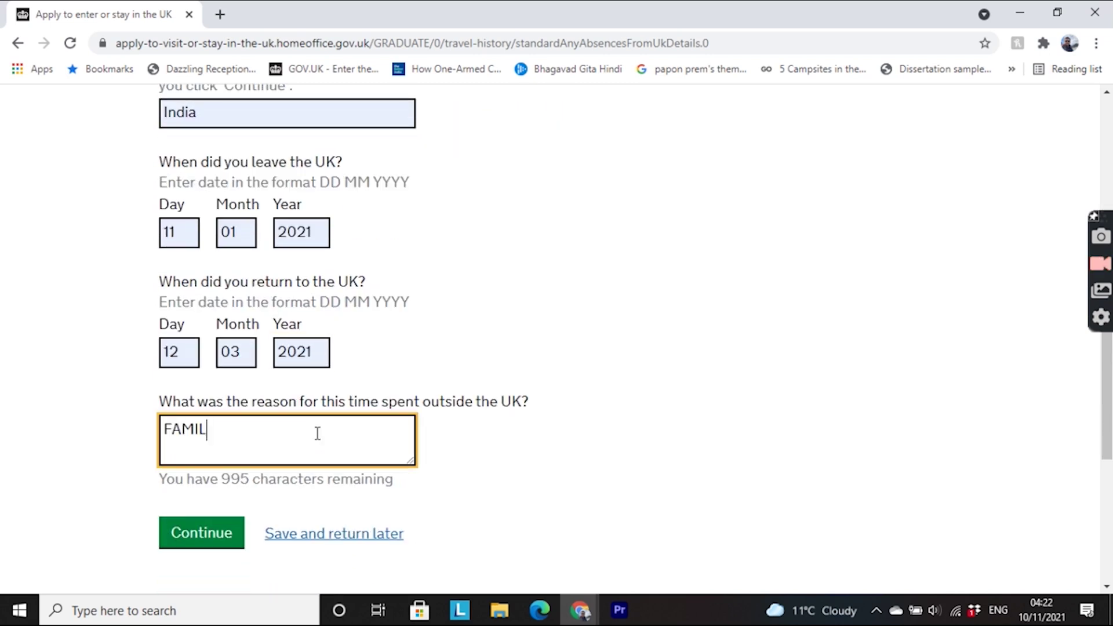
click(202, 532)
scroll(196, 379, down, 2)
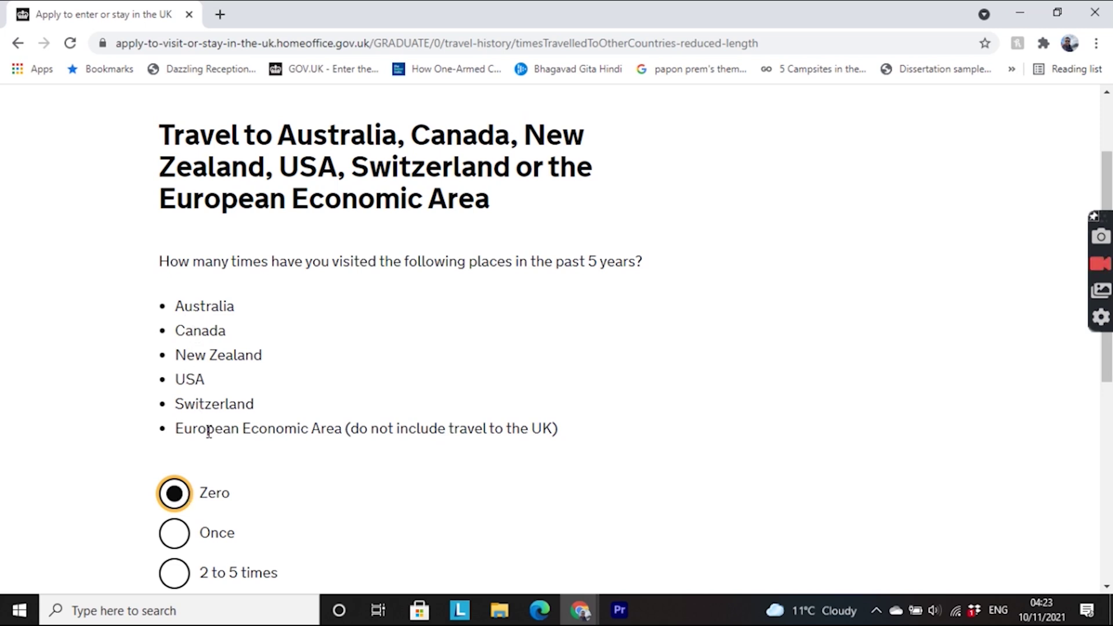
Step: Answer Zero visits to Australia, Canada, USA or EEA, and Yes to other countries
scroll(209, 432, down, 3)
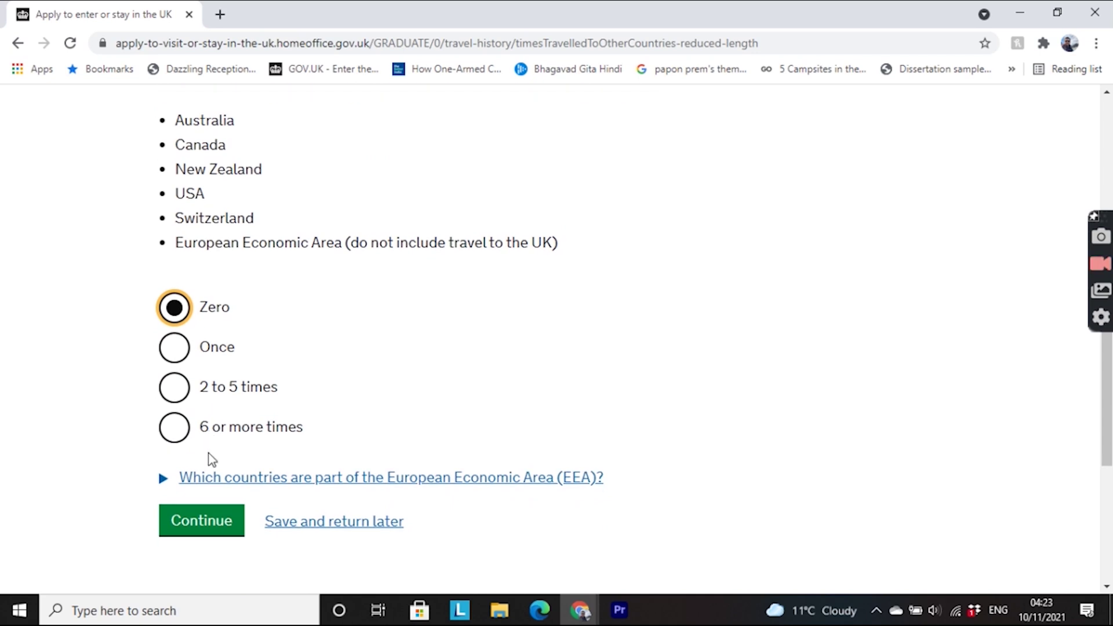
click(215, 529)
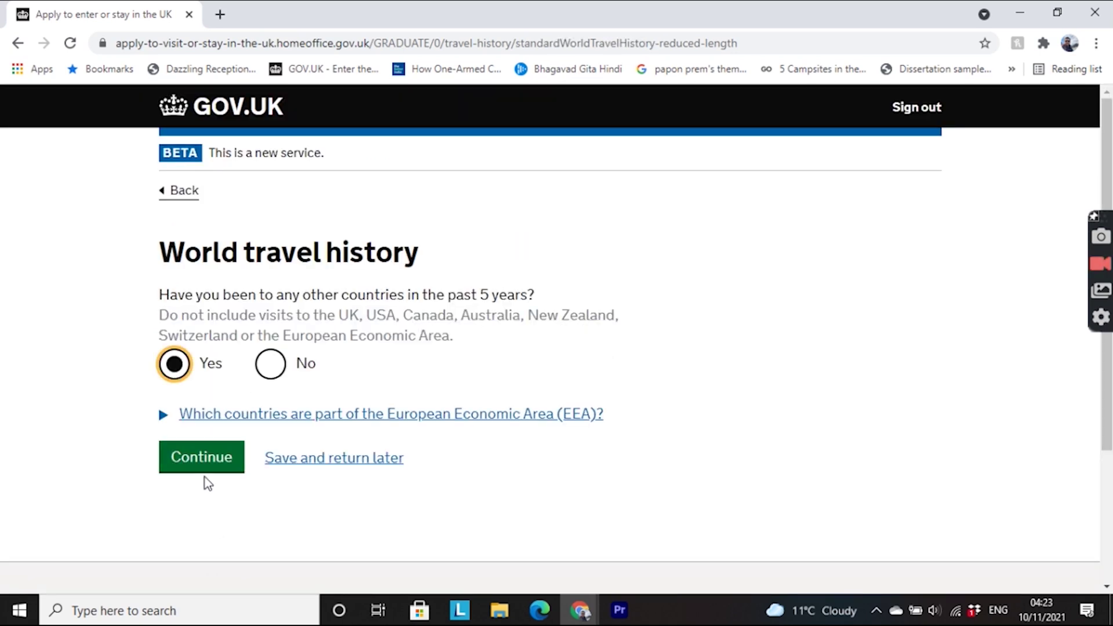
click(222, 464)
scroll(220, 461, down, 1)
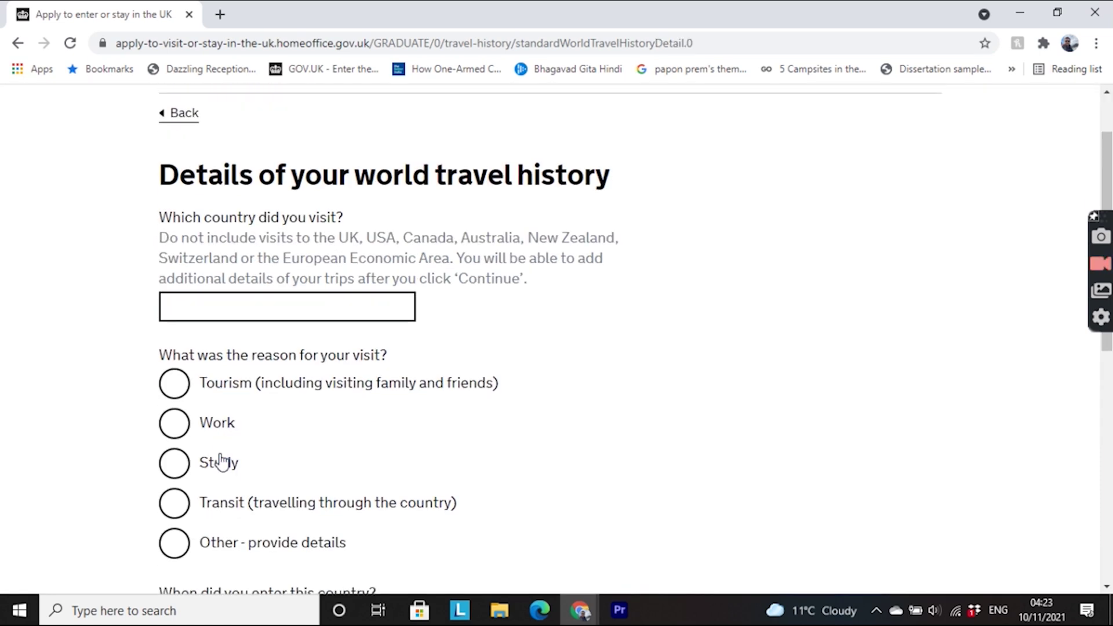
Step: Add a Maldives visit entered on day 12, month 04, then submit the countries list
click(261, 317)
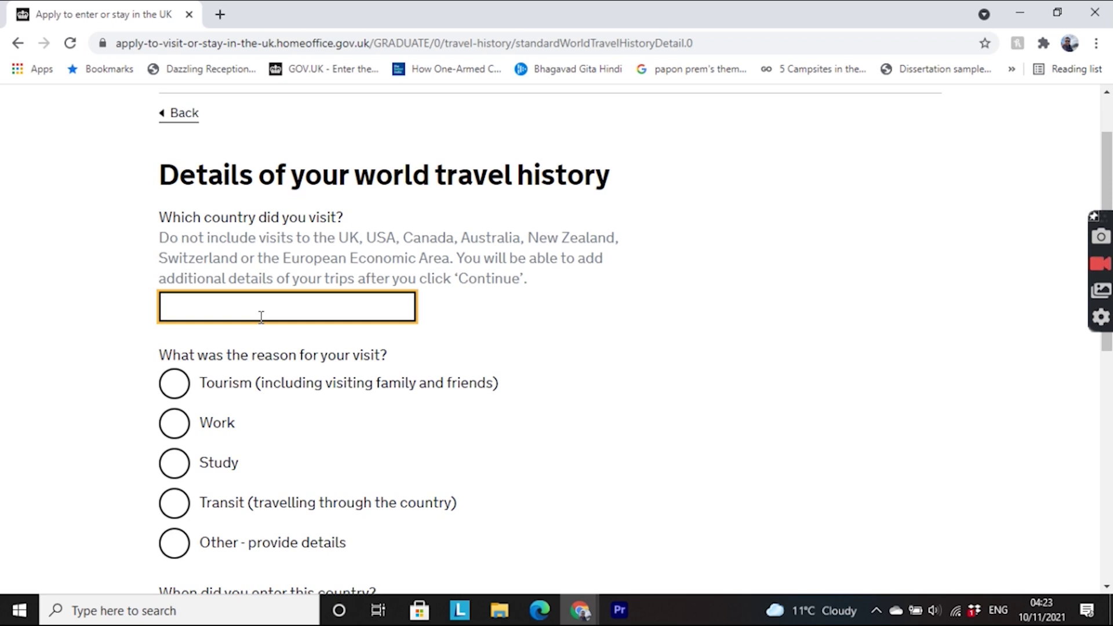
text(MALDI)
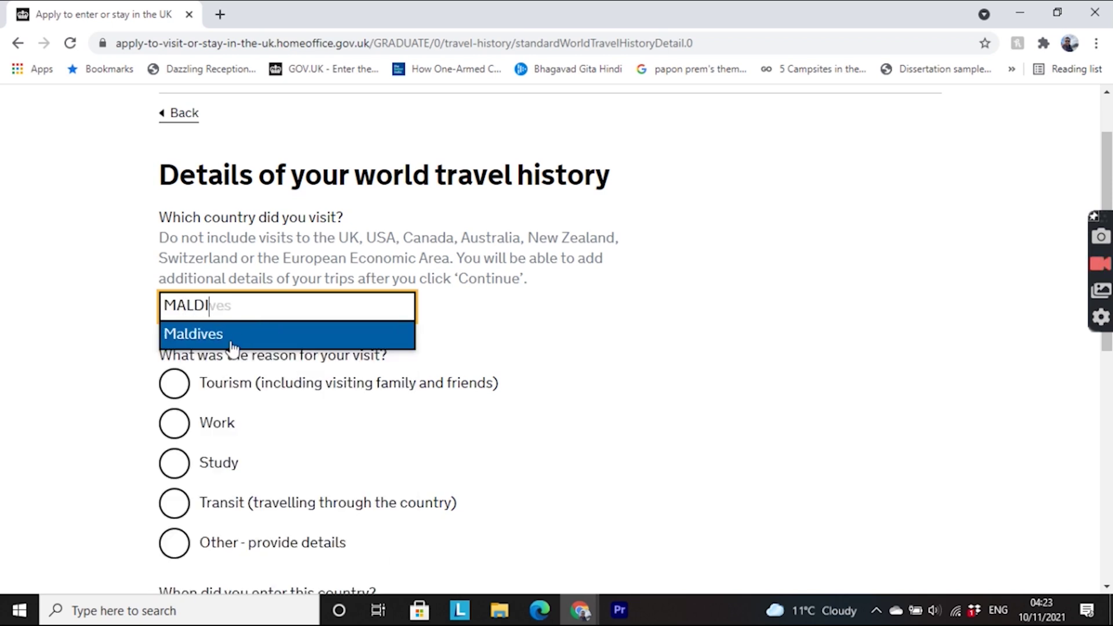
click(230, 342)
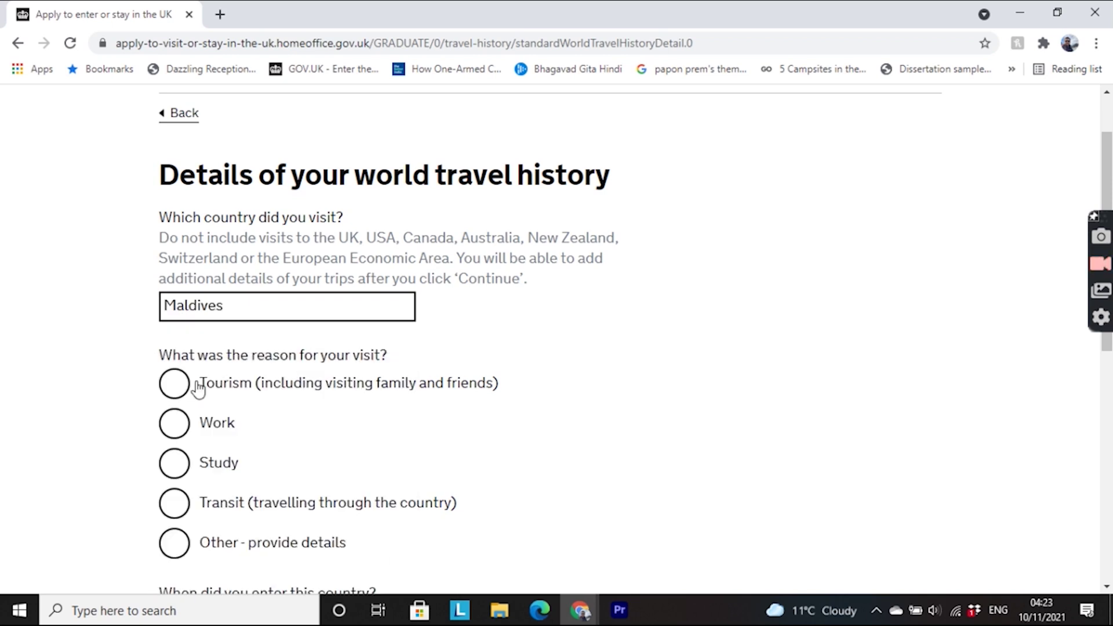
scroll(172, 390, down, 4)
click(174, 397)
click(174, 436)
click(229, 397)
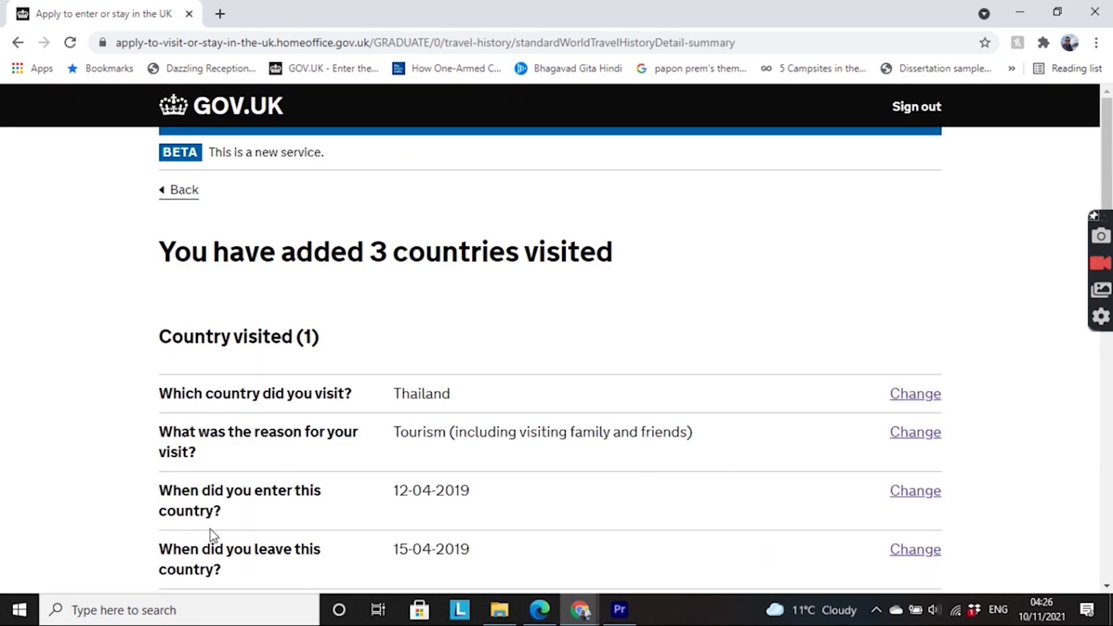
scroll(209, 529, down, 15)
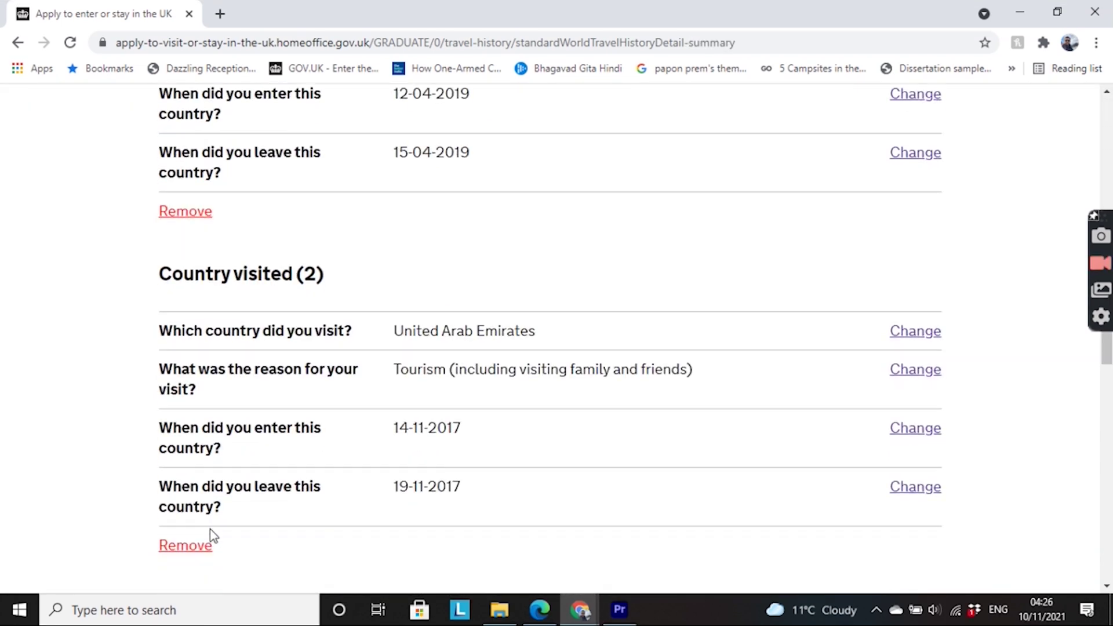
scroll(210, 529, down, 2)
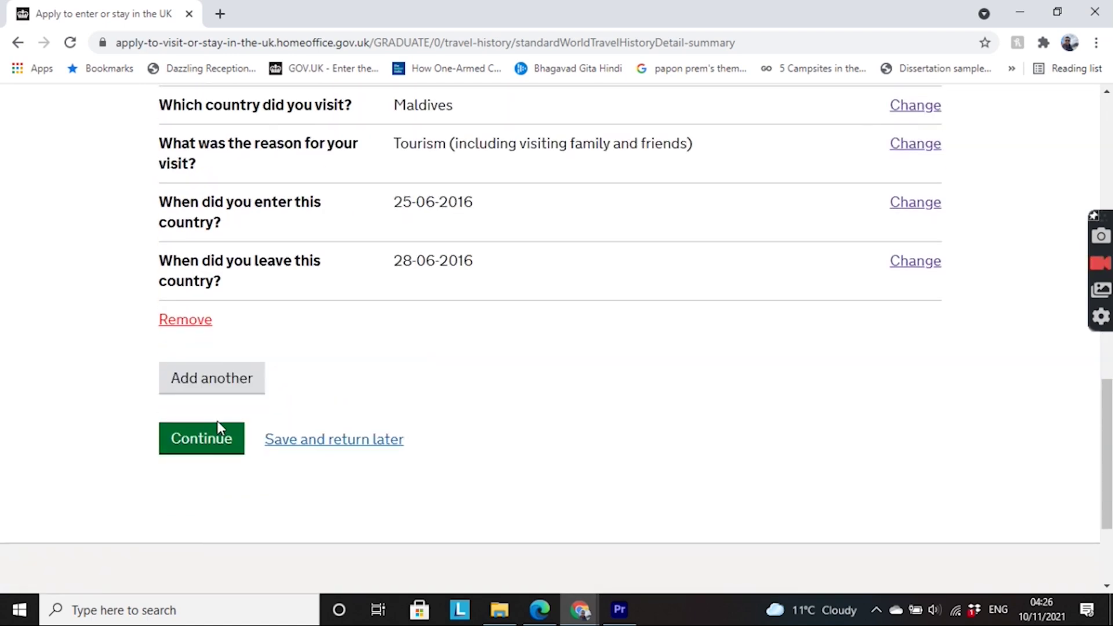
click(215, 439)
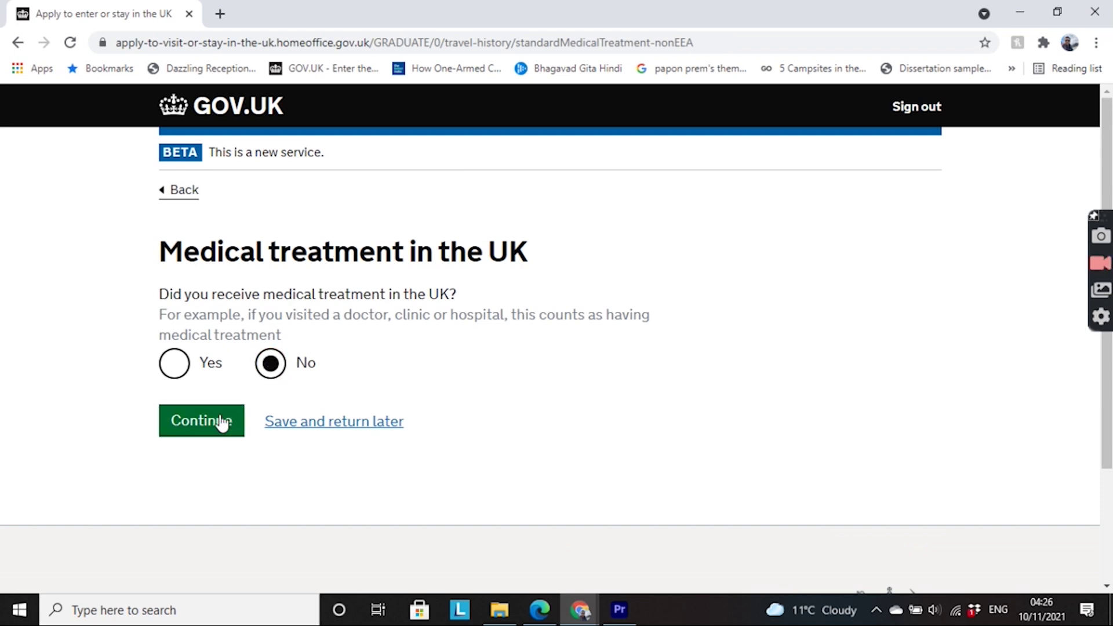
Step: Answer No to UK medical treatment and Yes to having a National Insurance number
click(222, 421)
click(177, 333)
click(186, 378)
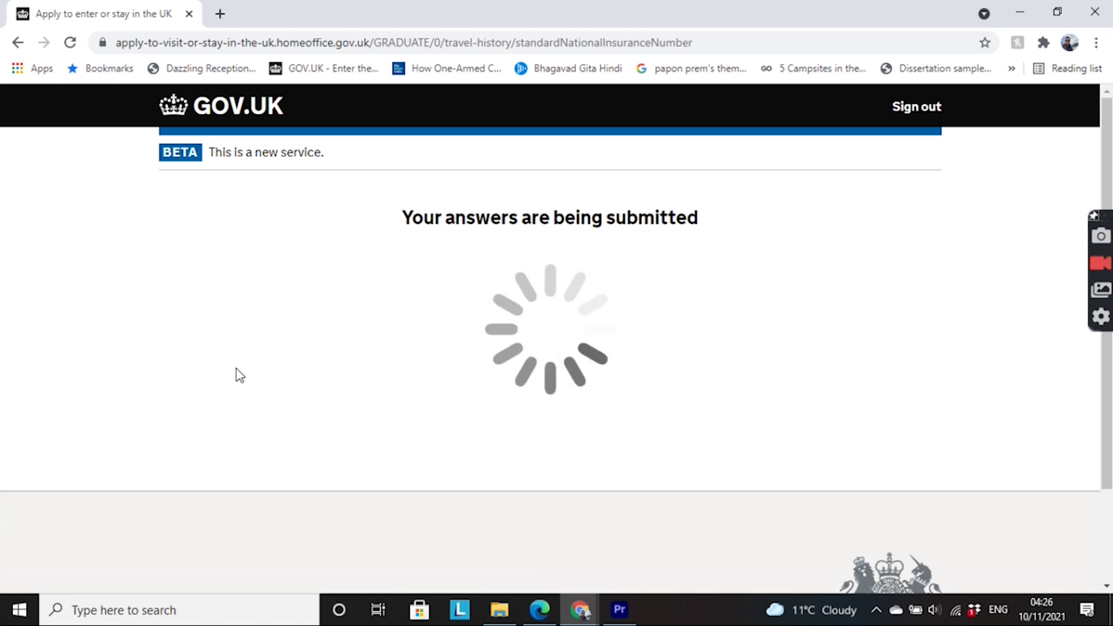
click(198, 397)
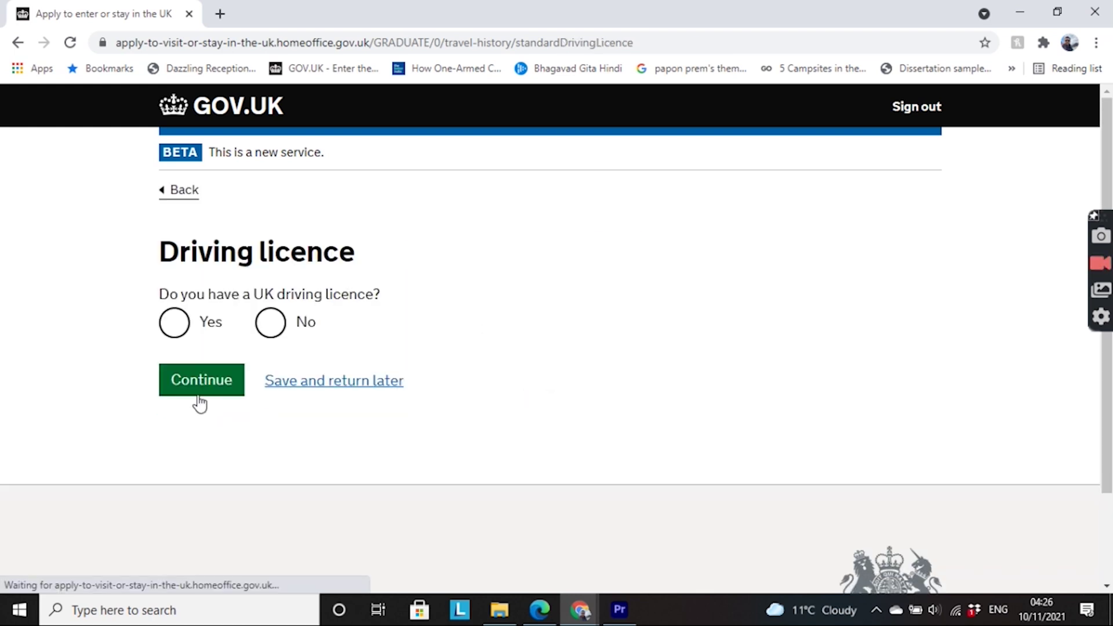
Step: Answer Yes to holding a UK driving licence and No to public funds
click(178, 334)
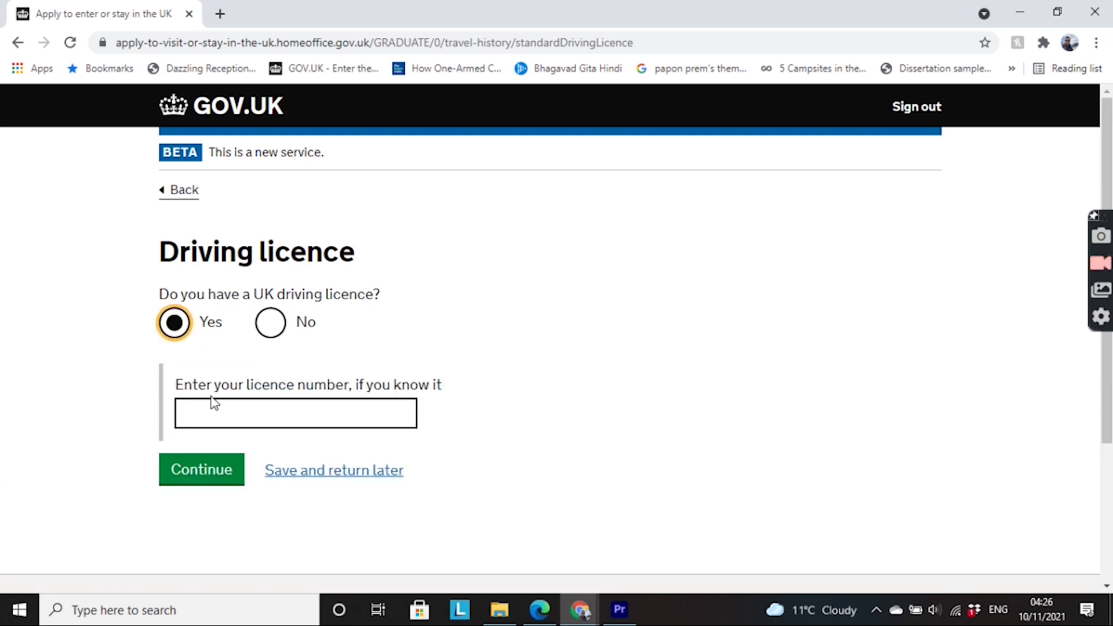
click(207, 471)
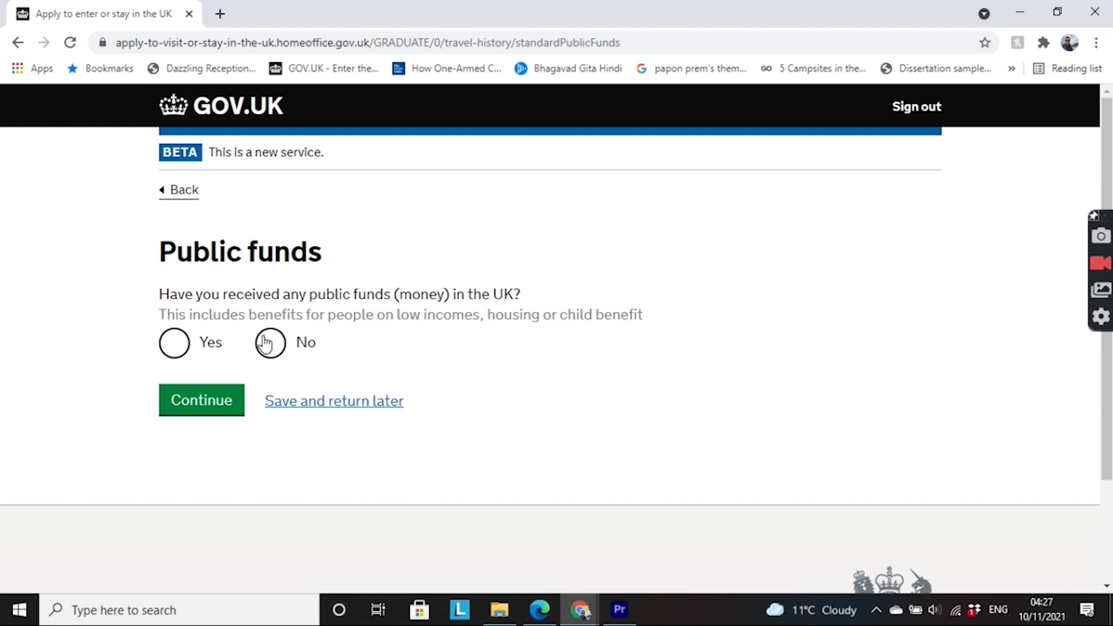
click(267, 344)
click(216, 400)
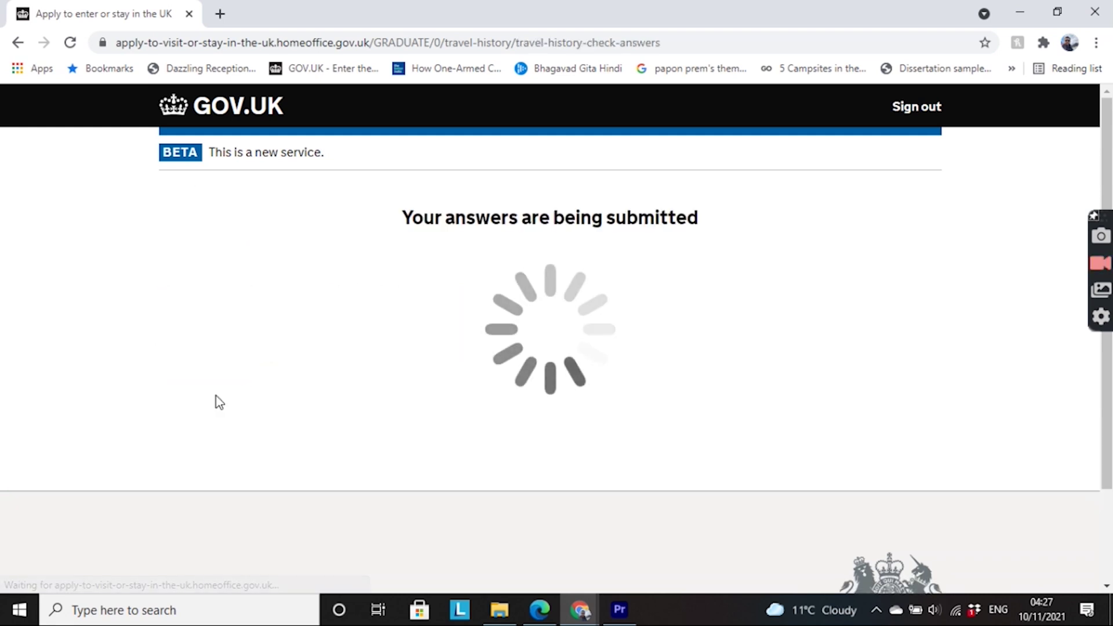
scroll(211, 391, down, 5)
Step: In Criminality, answer No to past visa refusals and UK immigration breaches
scroll(207, 382, down, 1)
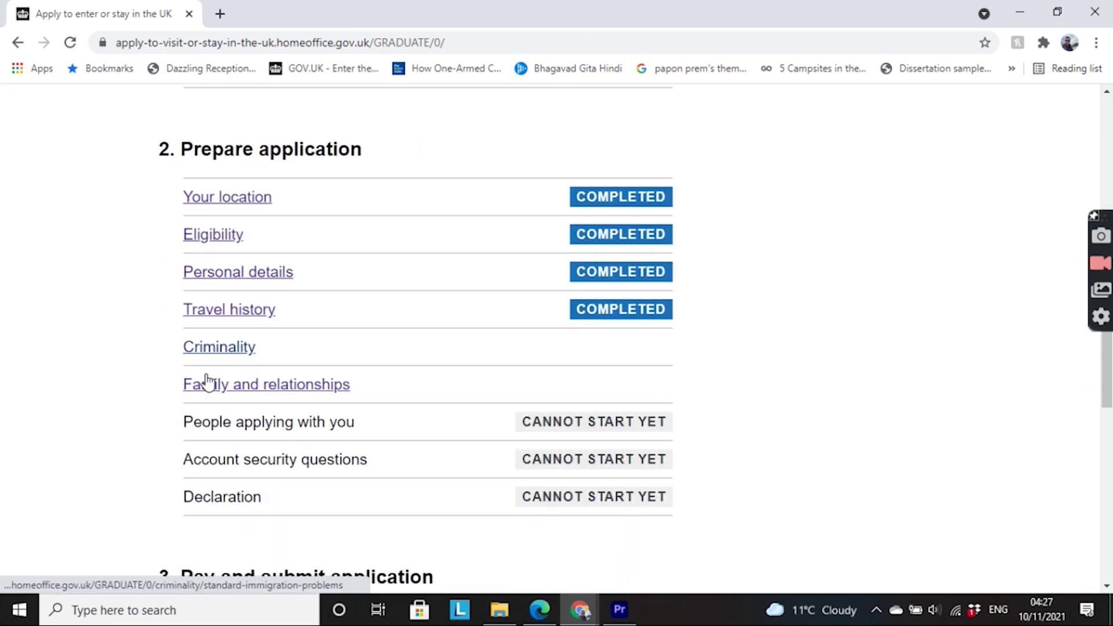
click(233, 341)
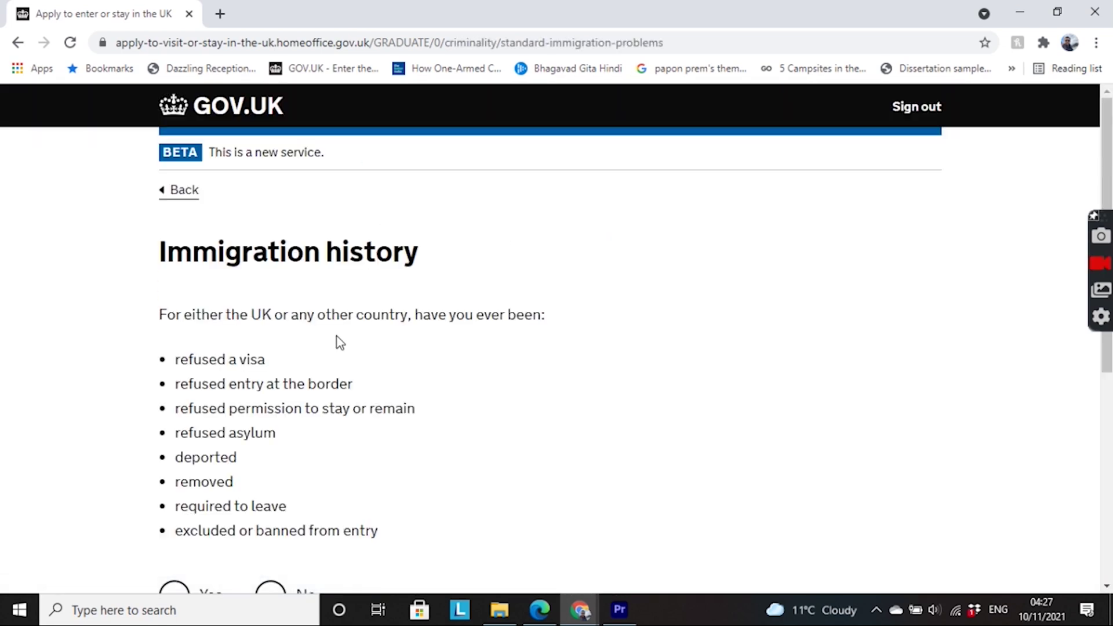
scroll(340, 342, down, 3)
click(268, 450)
click(216, 509)
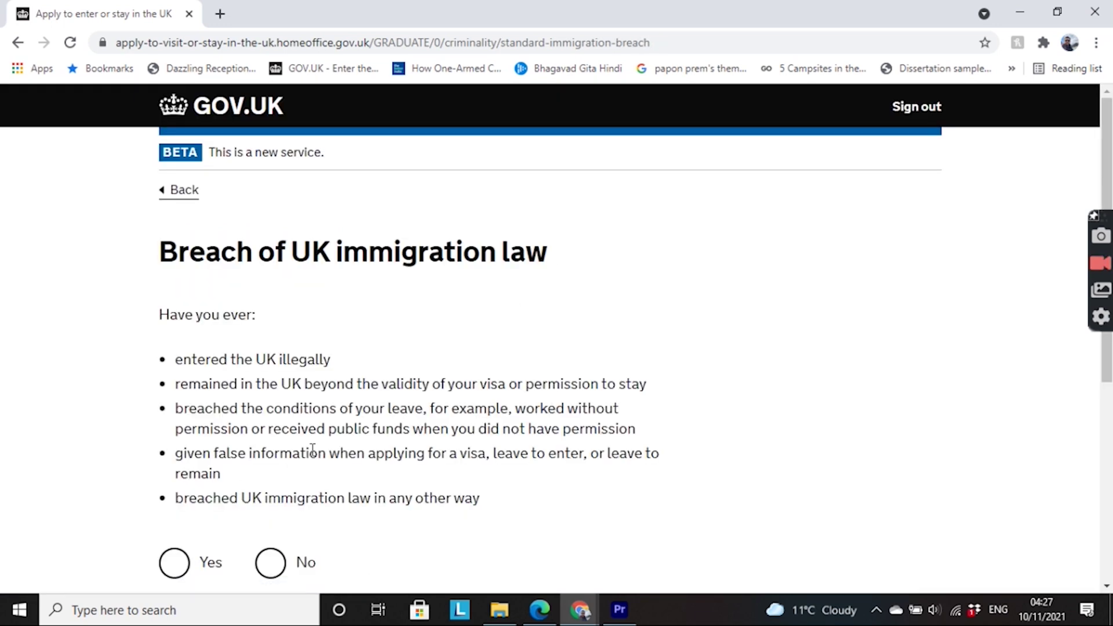
scroll(313, 453, down, 1)
click(270, 481)
click(211, 533)
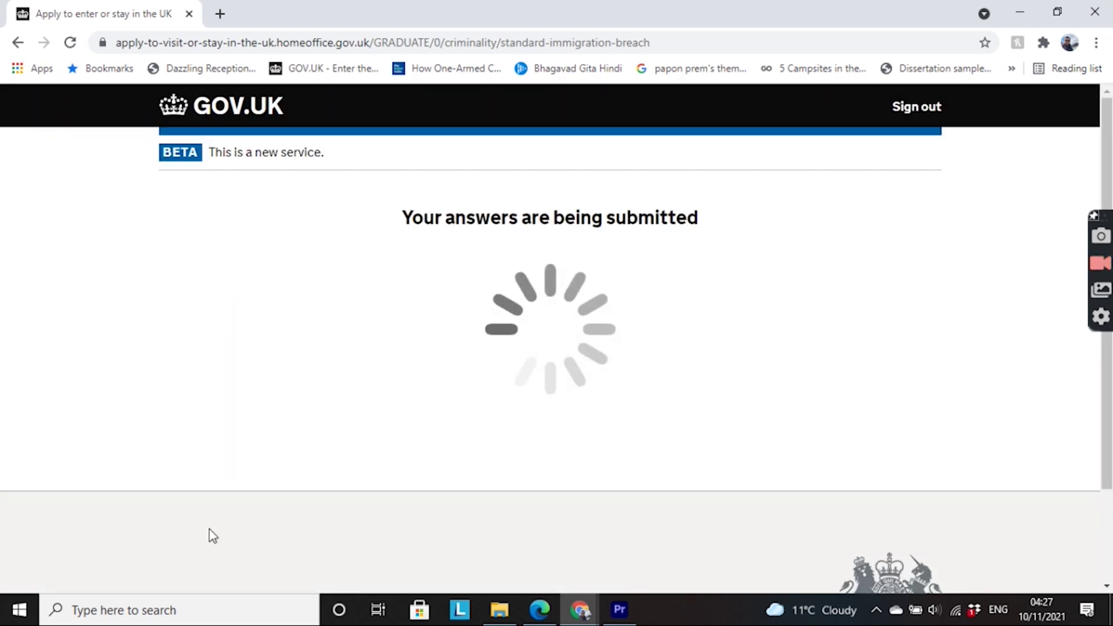
Step: Answer No to convictions, submit war crimes, and answer No to terrorist activities
scroll(211, 537, down, 1)
scroll(211, 536, down, 1)
click(264, 490)
scroll(261, 495, down, 2)
click(222, 422)
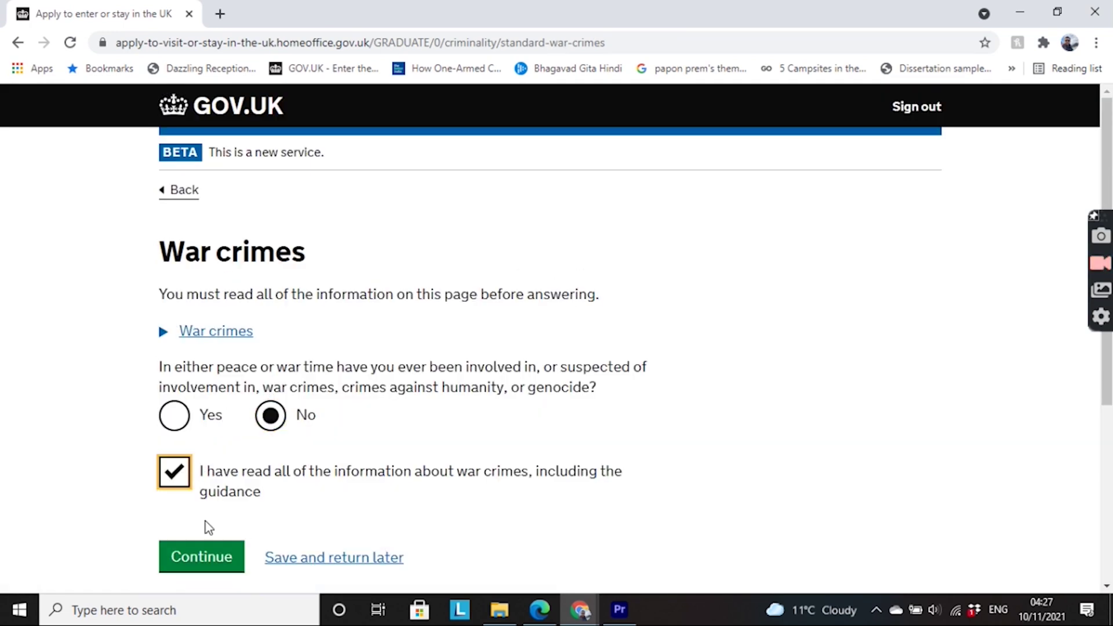
click(185, 554)
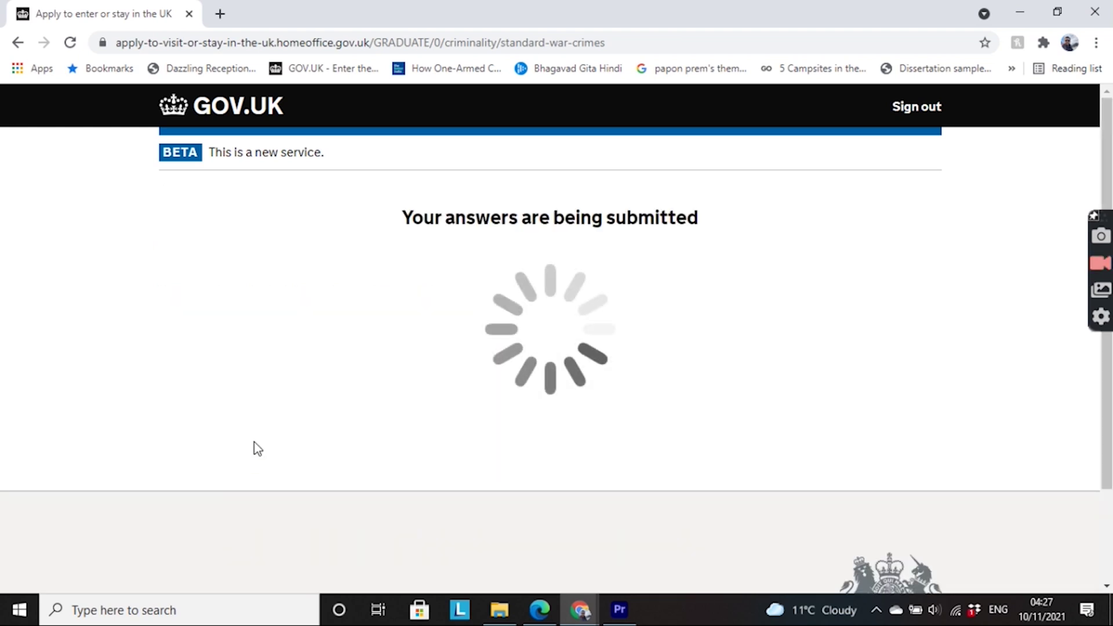
click(269, 450)
Step: Review the three terrorism questions and submit them all answered No
scroll(272, 475, down, 2)
scroll(272, 478, down, 2)
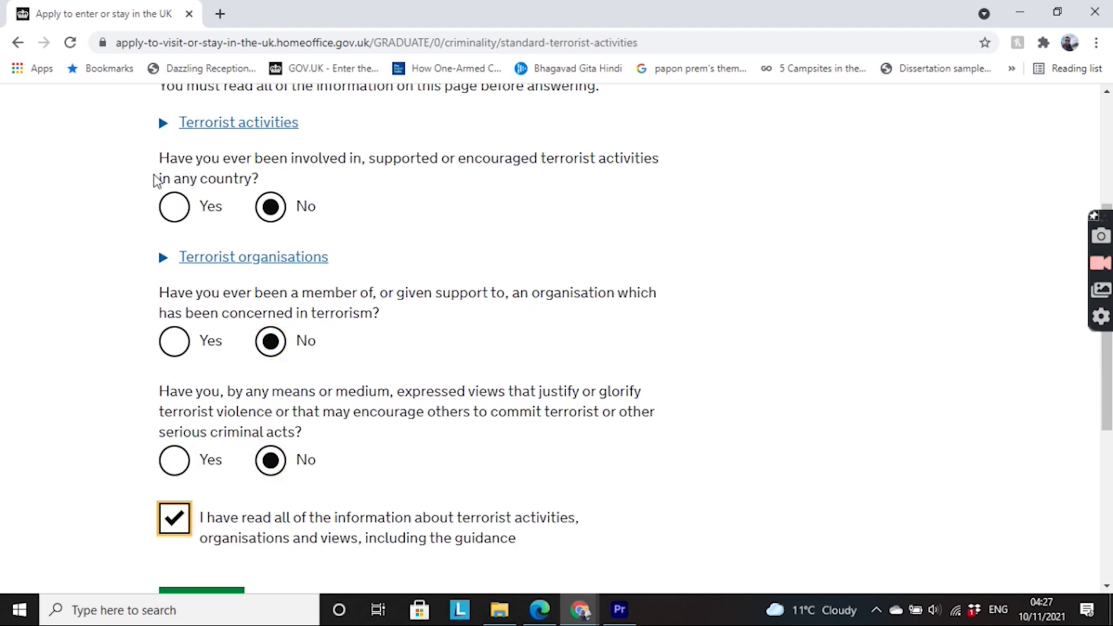
drag(188, 160, 267, 177)
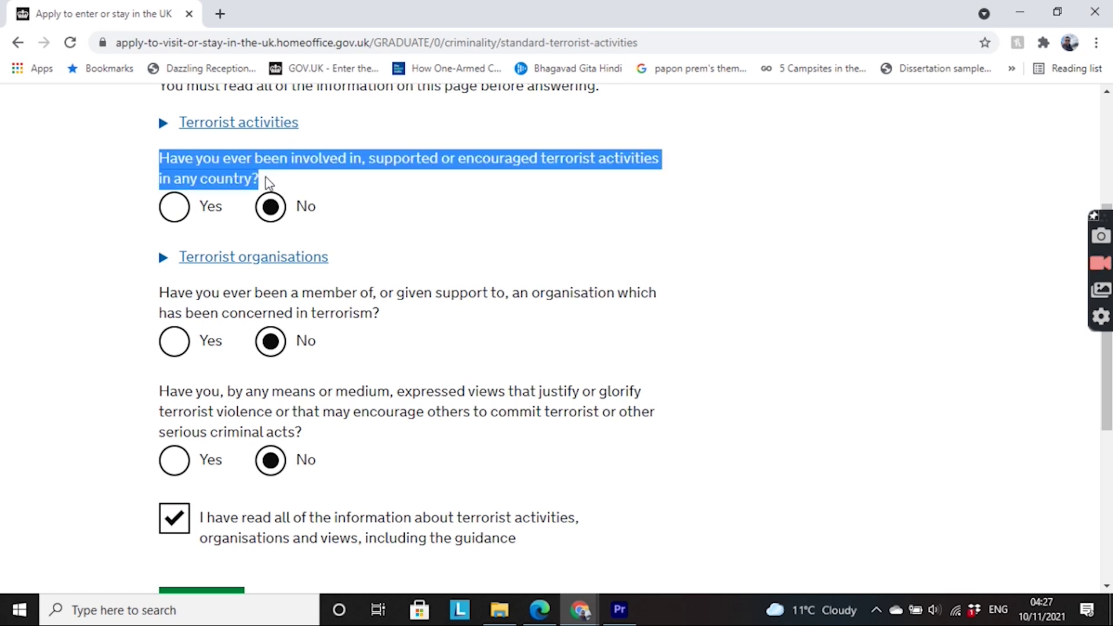
click(162, 299)
drag(161, 299, 451, 326)
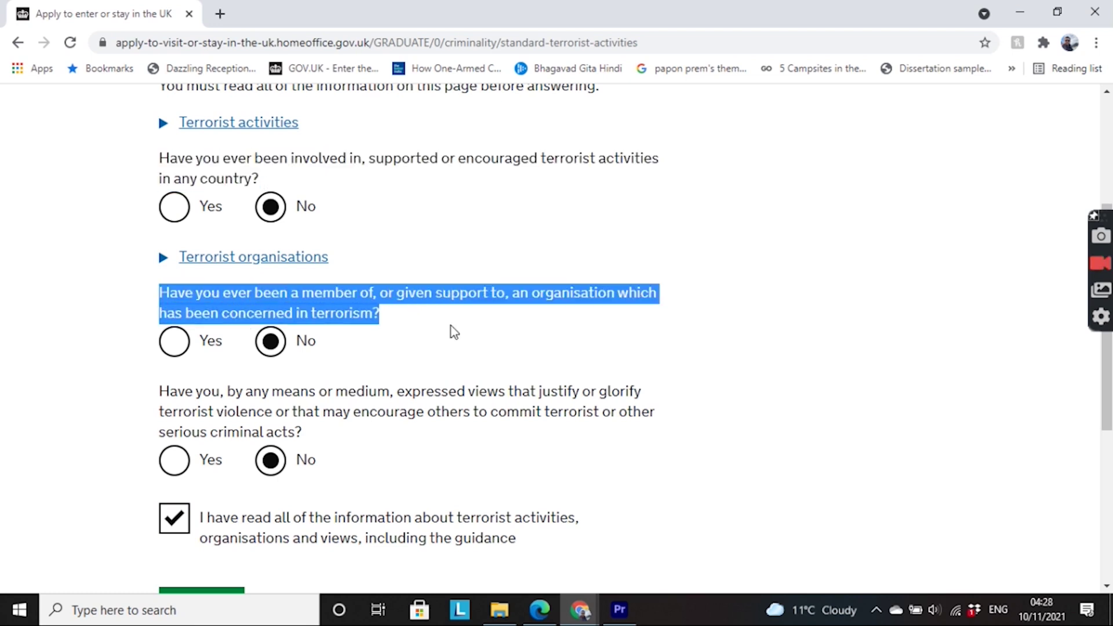
click(415, 328)
drag(155, 398, 340, 433)
click(340, 432)
scroll(298, 483, down, 1)
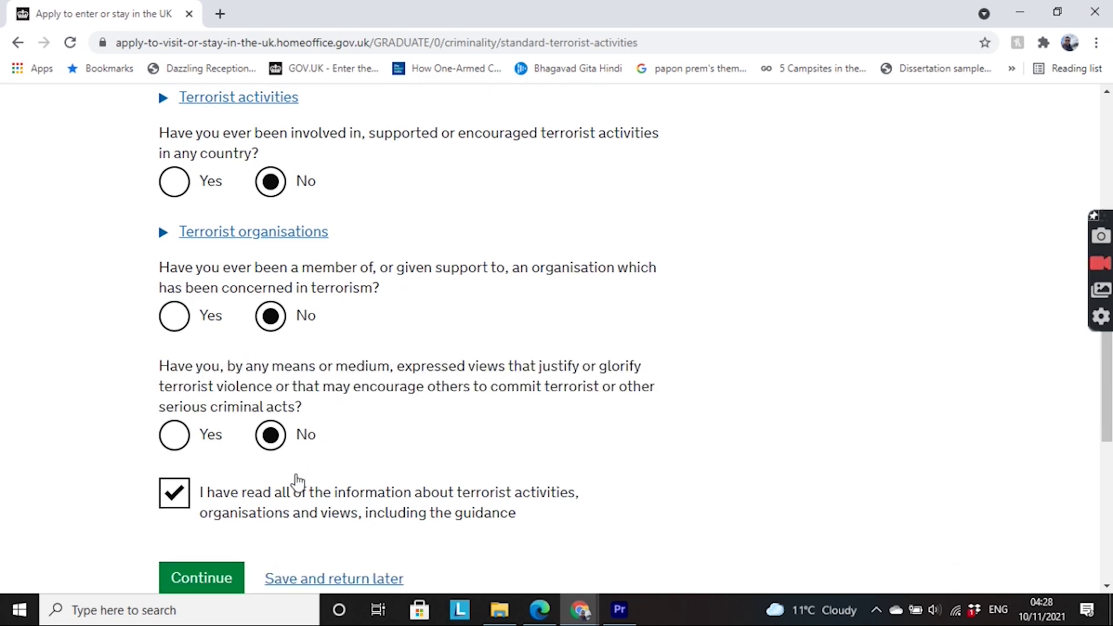
click(227, 579)
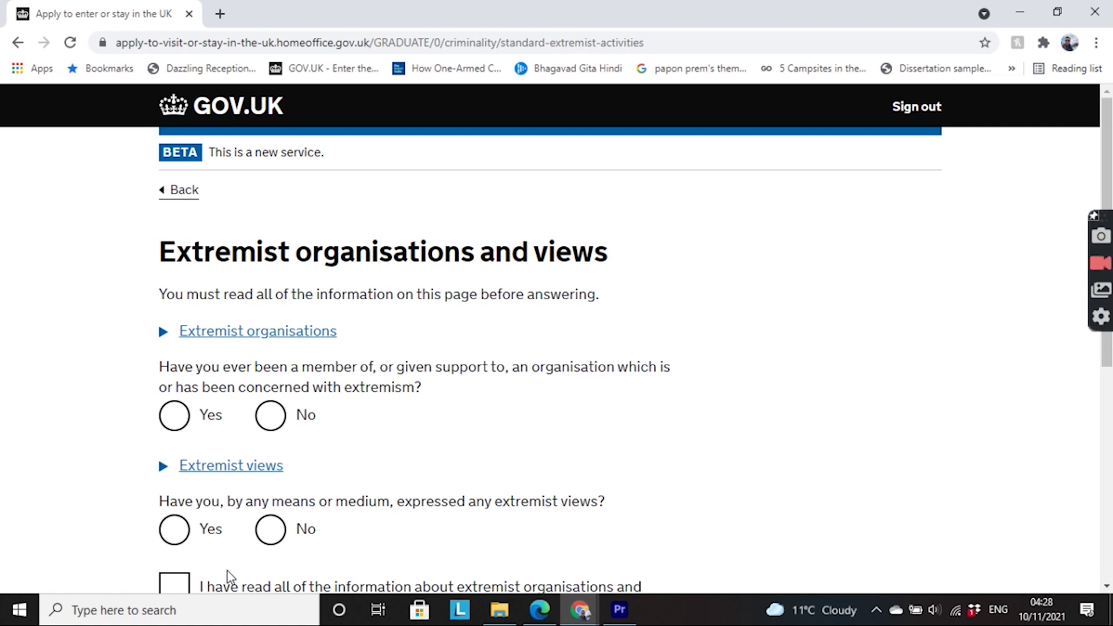
Step: Submit No for the extremism and good character questions
scroll(227, 572, down, 2)
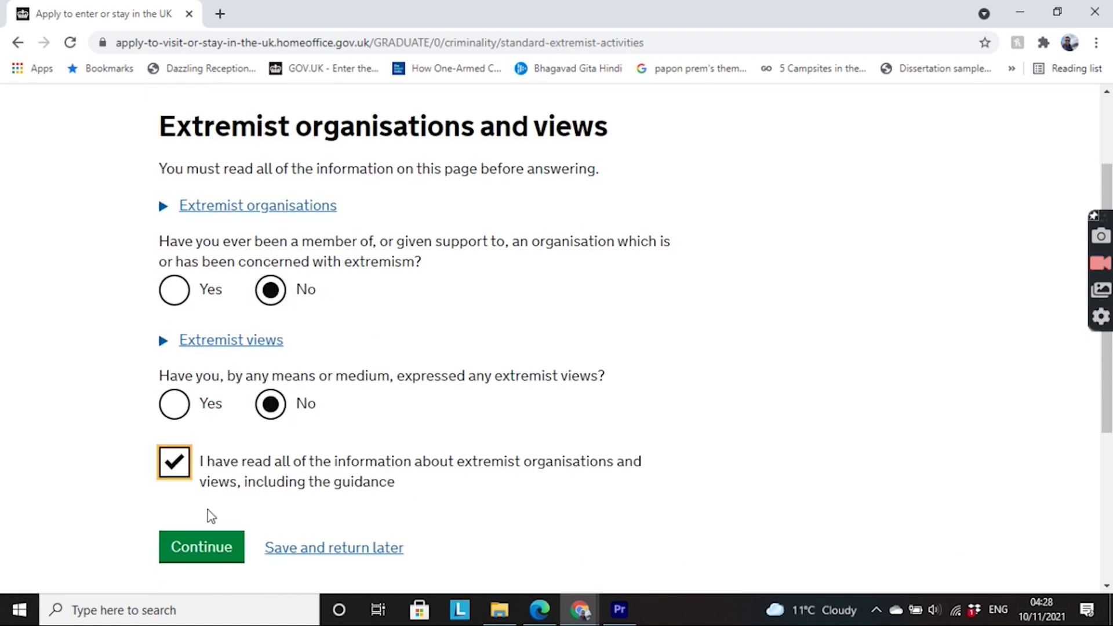
click(217, 549)
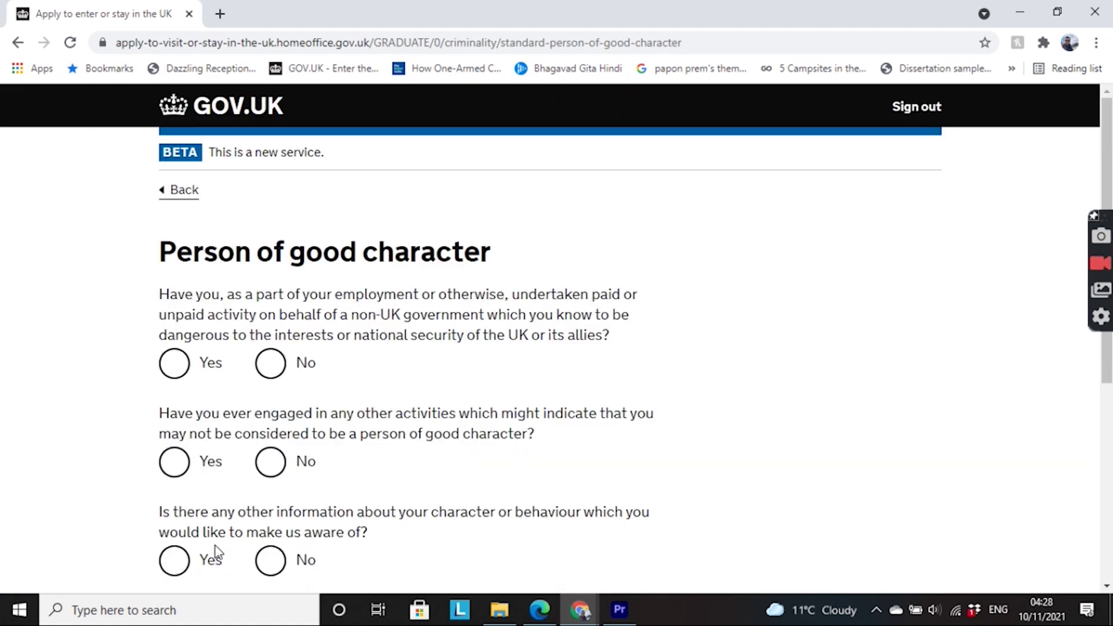
scroll(214, 544, down, 3)
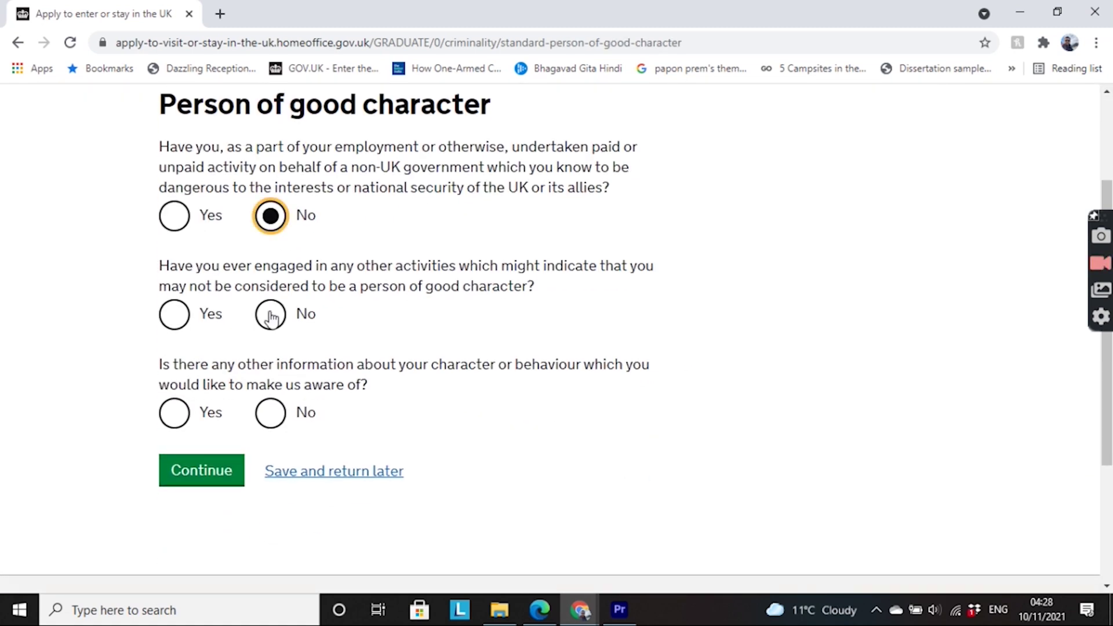
click(282, 416)
click(208, 482)
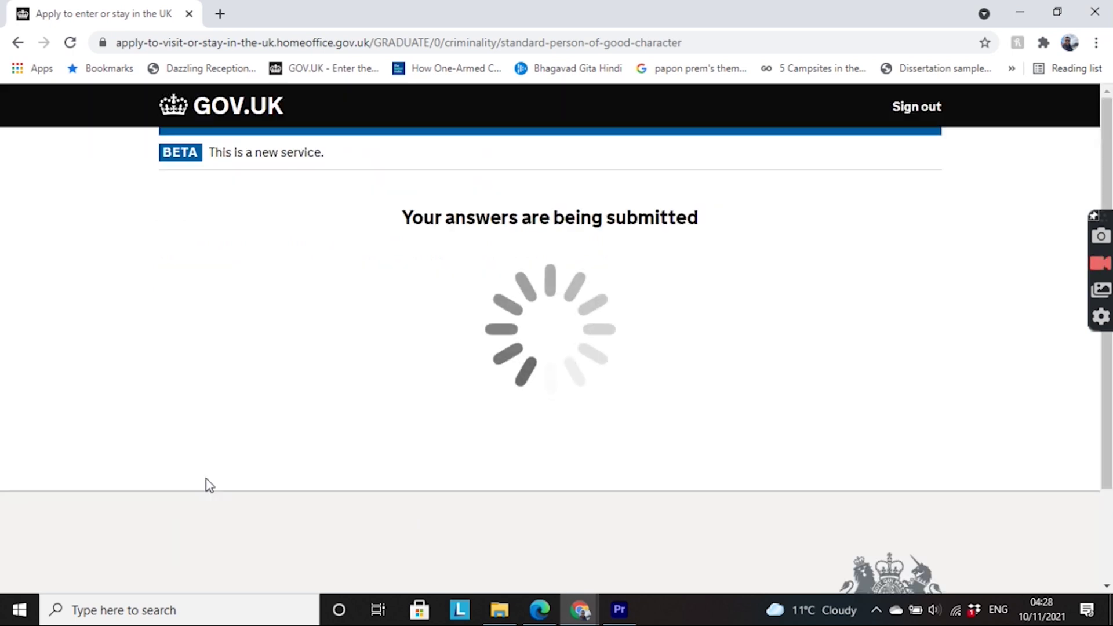
Step: Answer No to employment history and confirm the Criminality check-your-answers page
scroll(212, 480, down, 2)
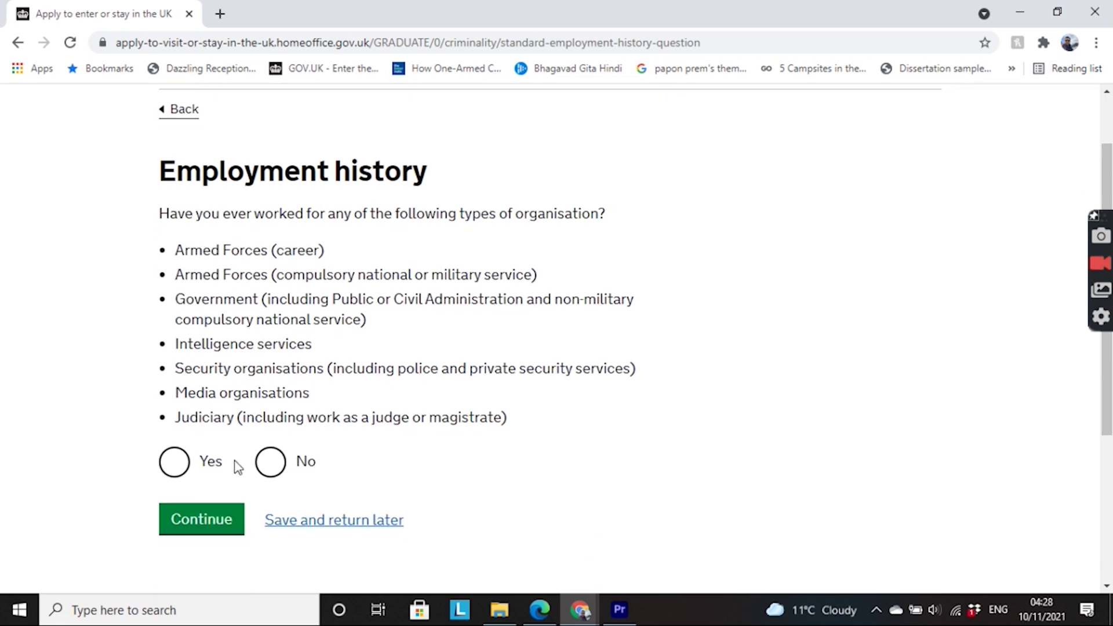
click(262, 462)
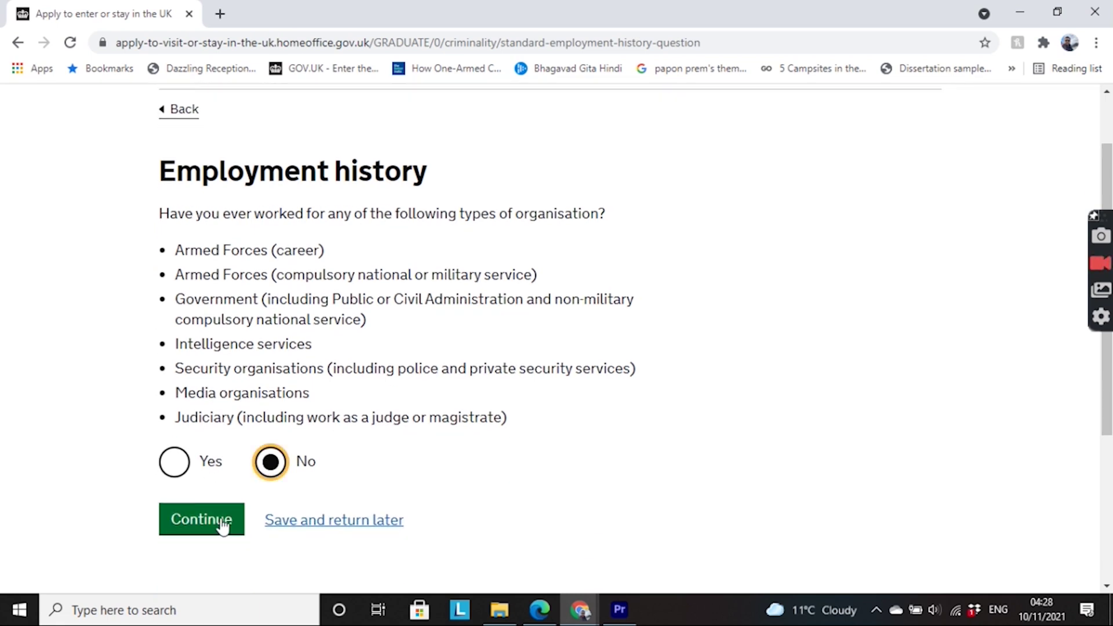
click(221, 521)
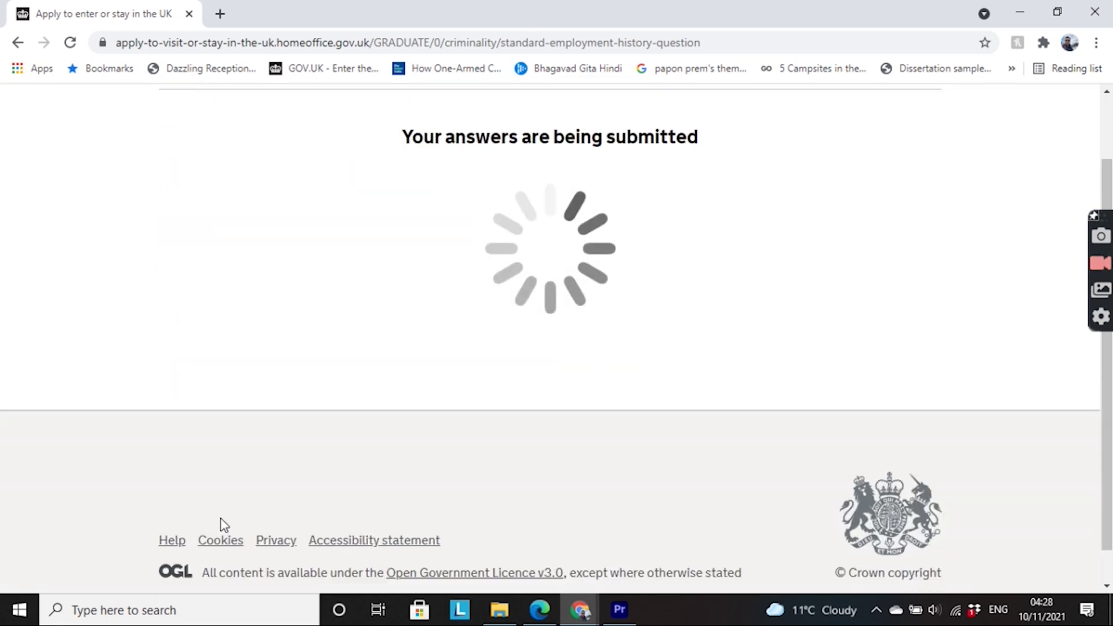
scroll(222, 517, down, 20)
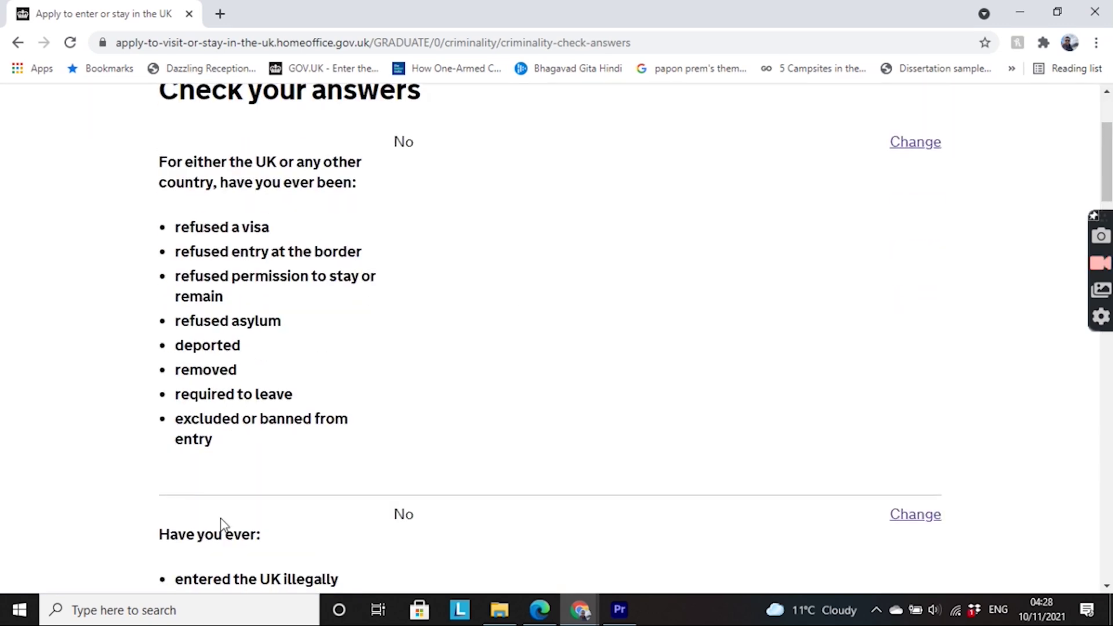
scroll(222, 518, down, 10)
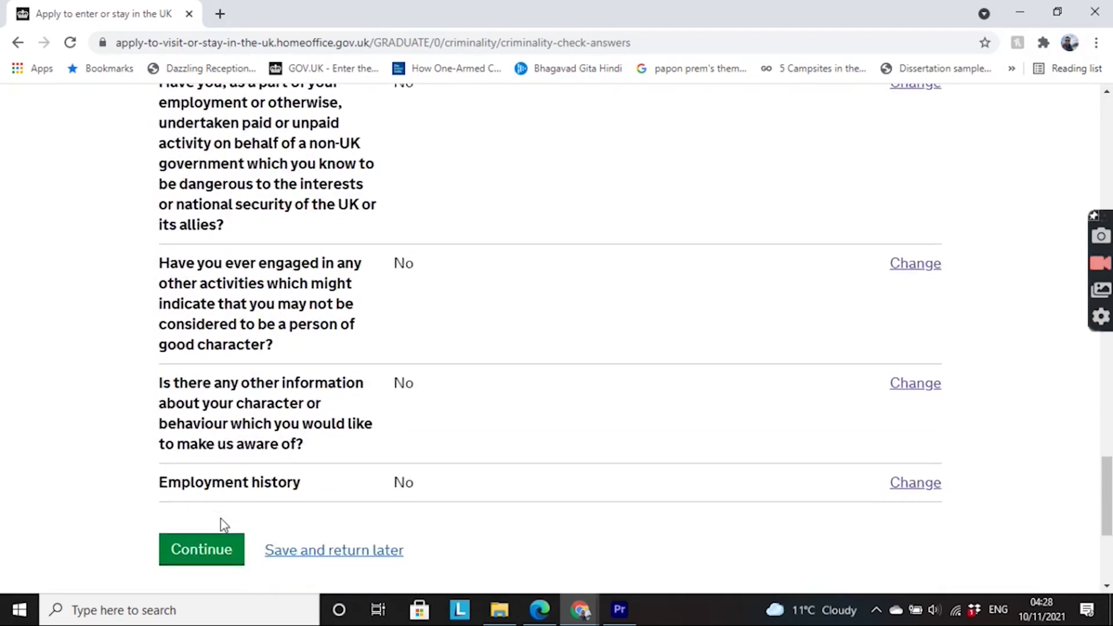
click(203, 263)
scroll(202, 262, down, 10)
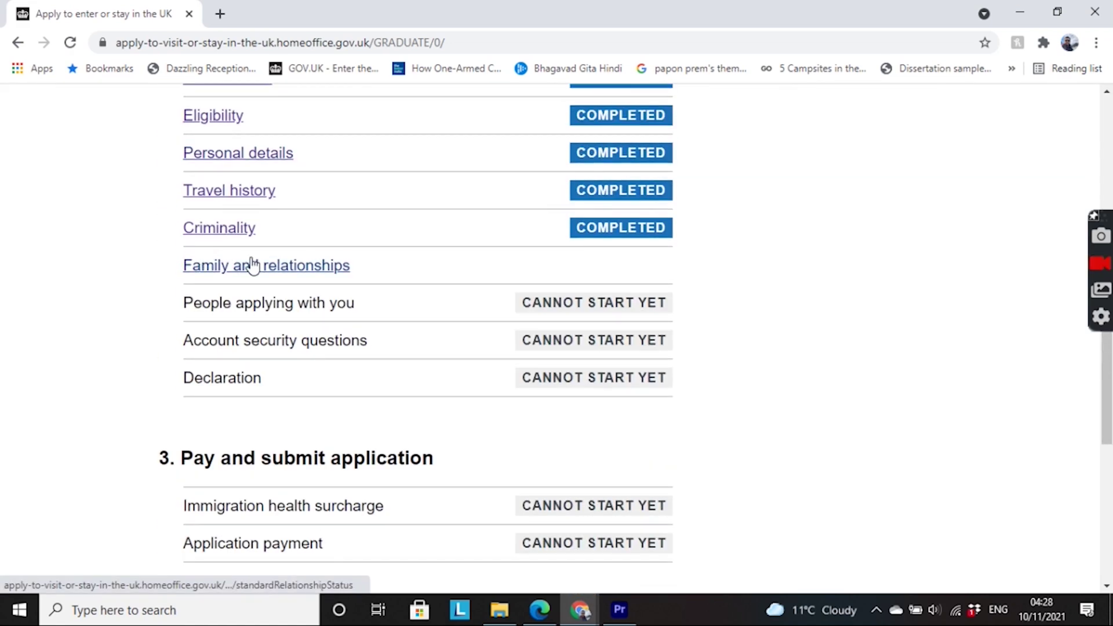
Step: Complete Family and relationships as single with no previous marriage or partnership
click(251, 263)
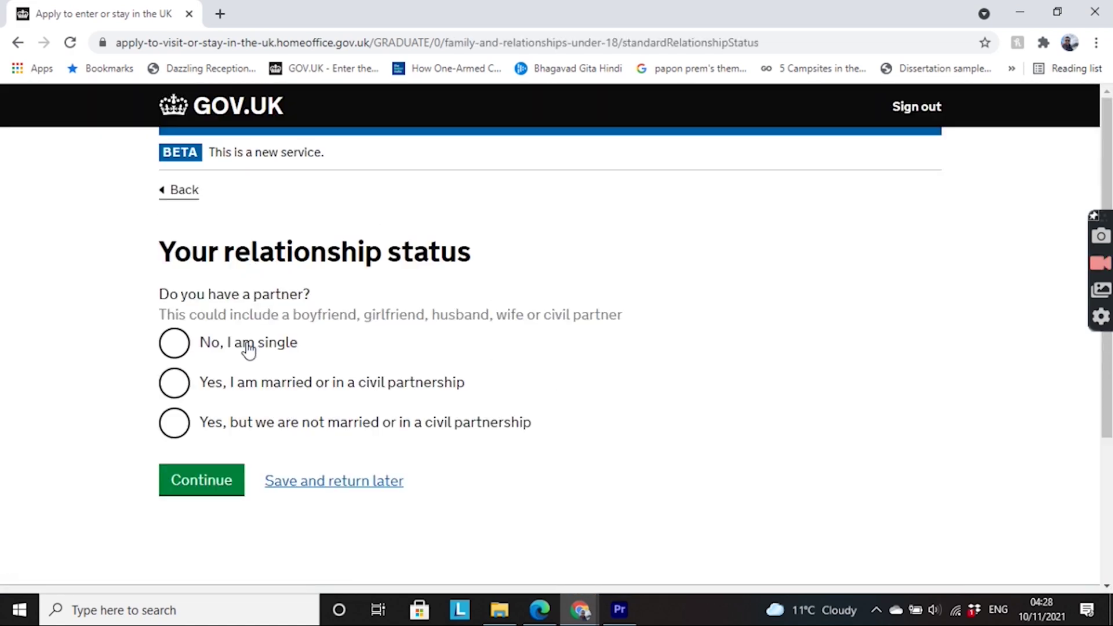
click(209, 339)
click(197, 485)
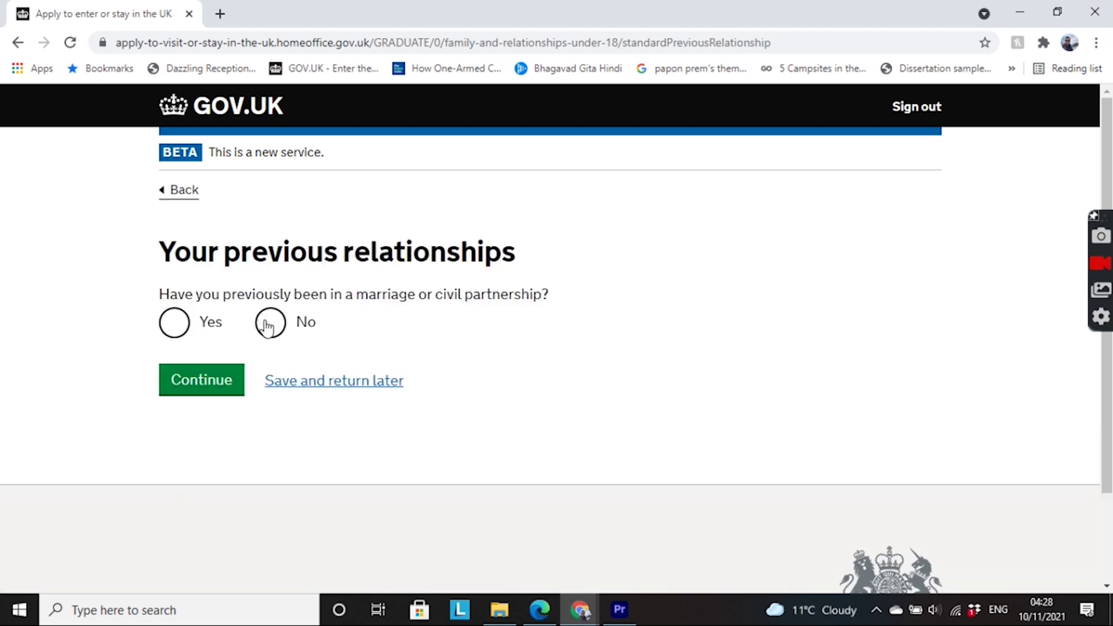
click(267, 323)
click(213, 393)
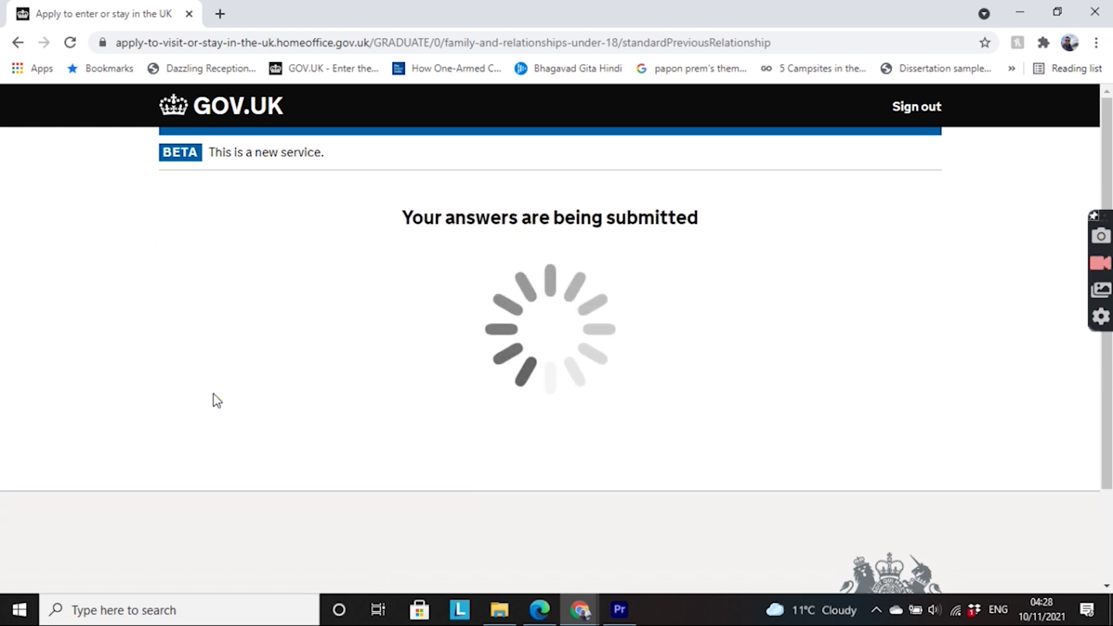
click(203, 430)
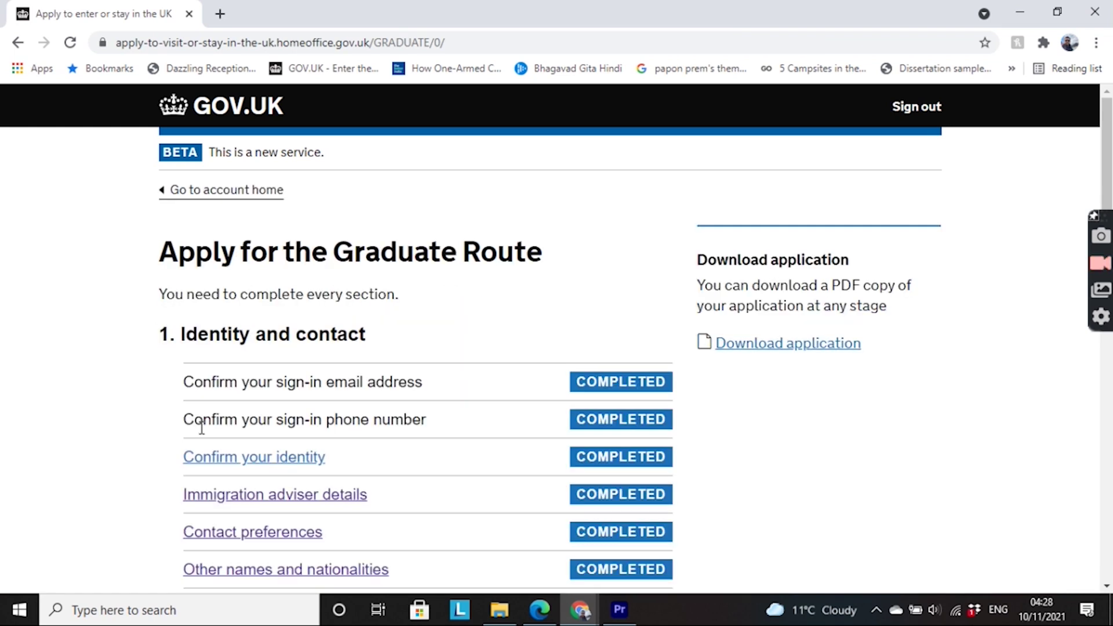
scroll(201, 434, down, 4)
scroll(200, 433, down, 5)
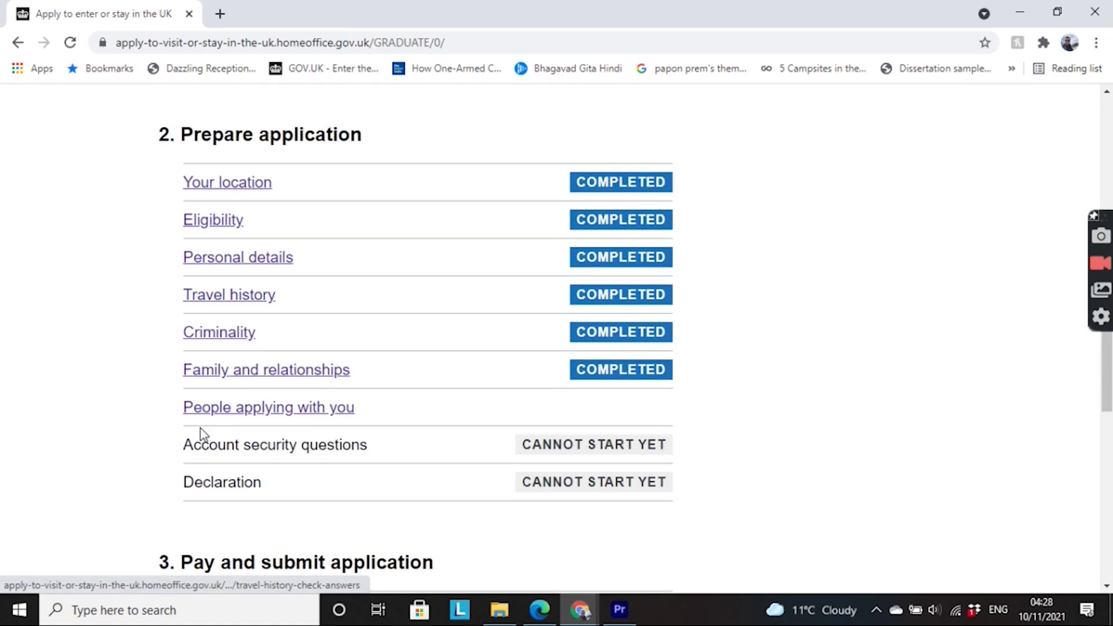
Step: Answer No to a partner or children applying with you
click(267, 382)
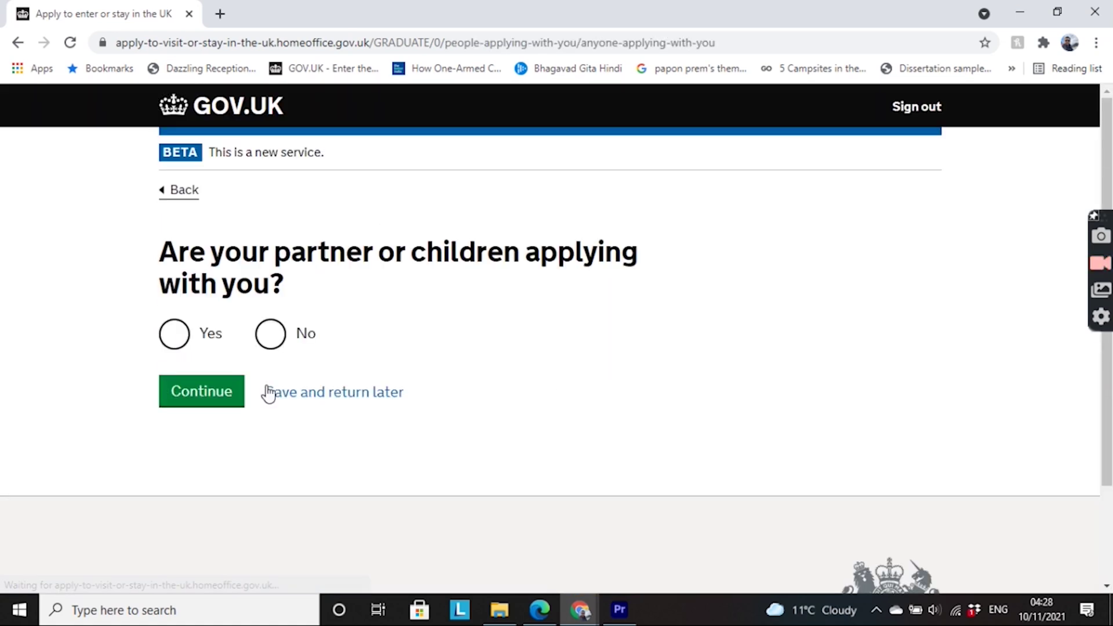
click(270, 333)
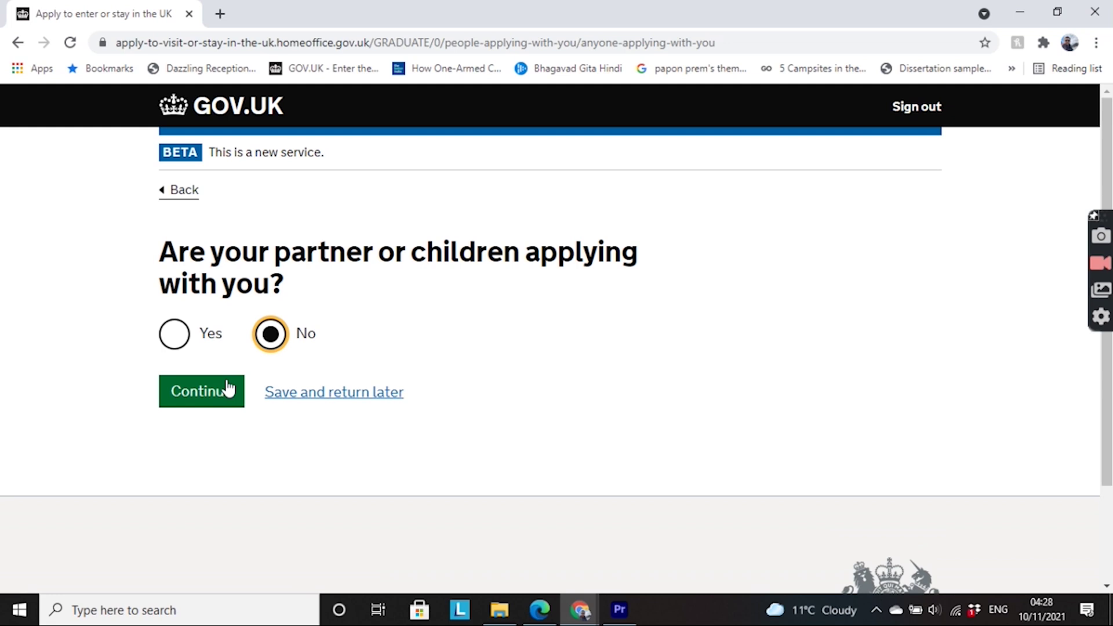
click(228, 388)
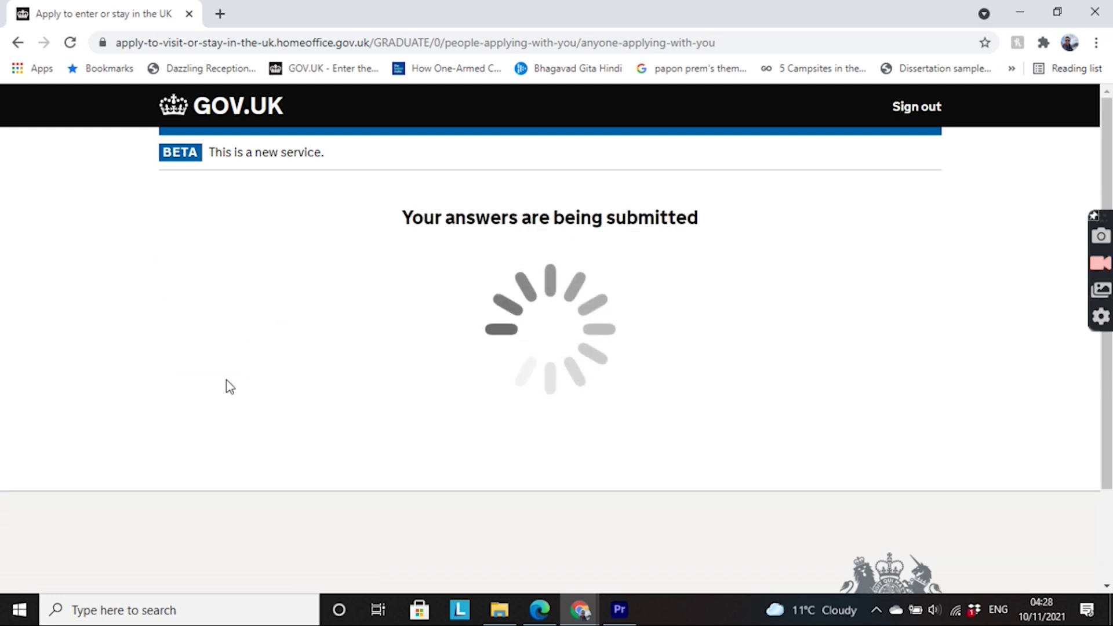
click(227, 383)
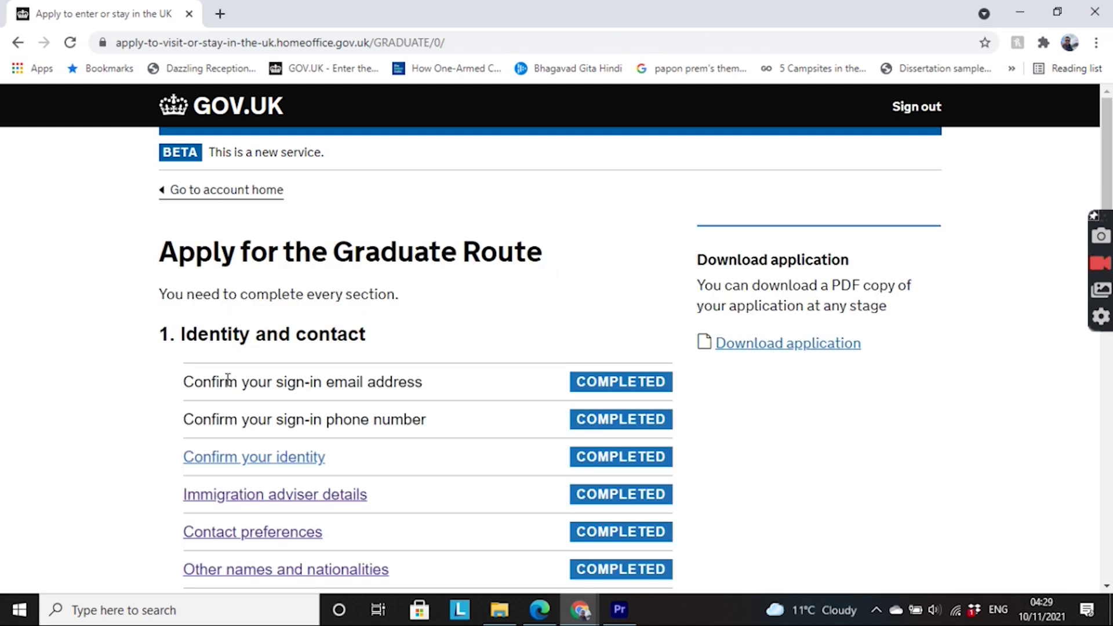
scroll(227, 380, down, 10)
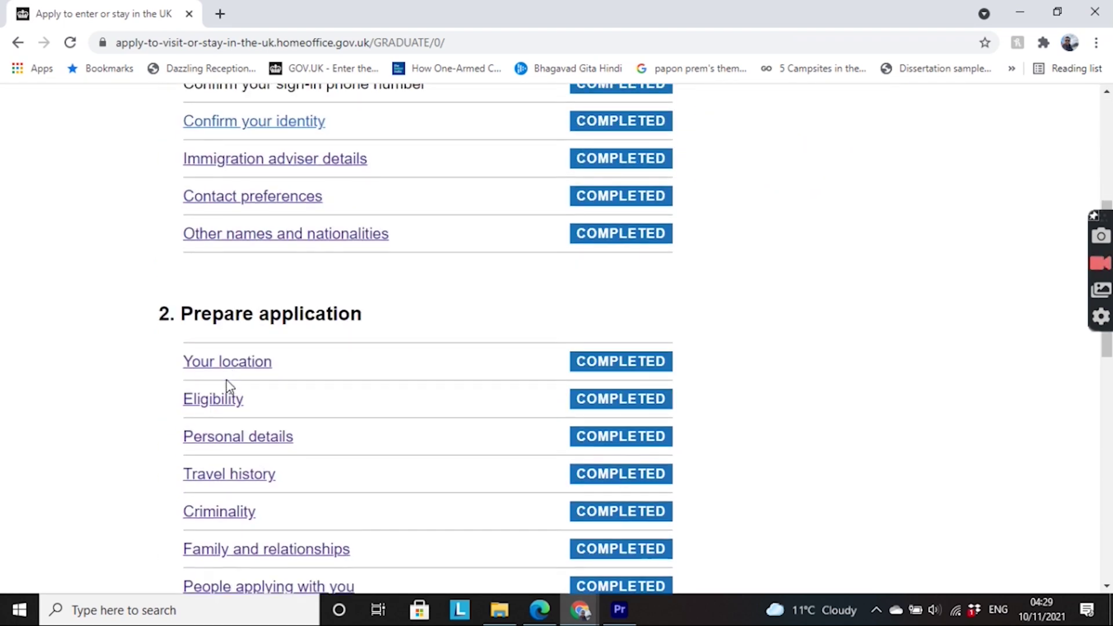
Step: Complete Account security questions and confirm the Declaration conditions
click(287, 374)
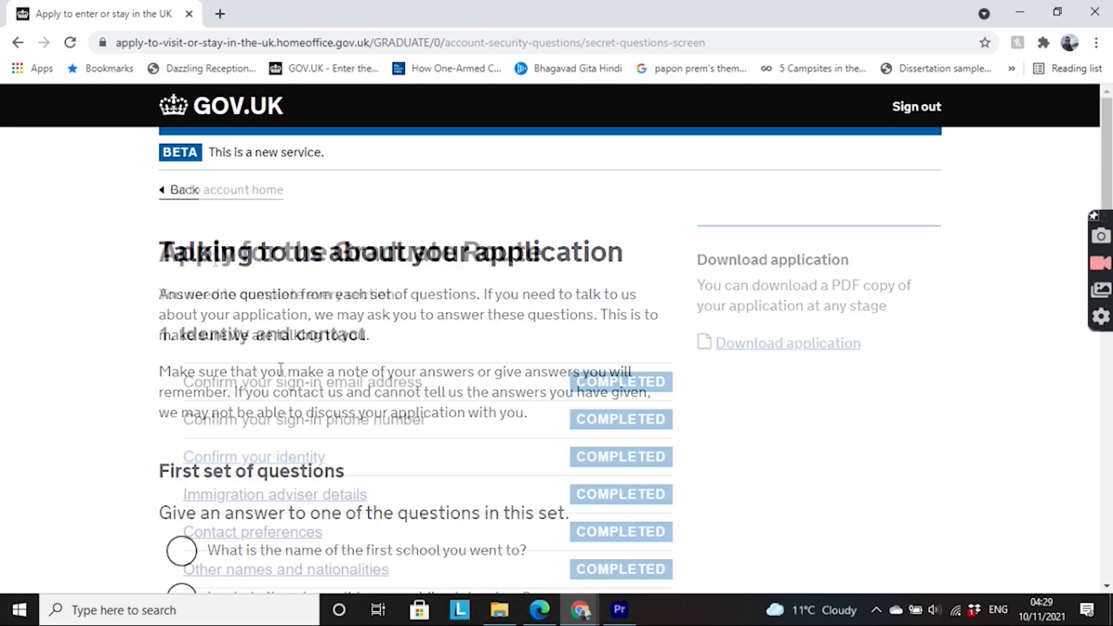
scroll(214, 262, down, 6)
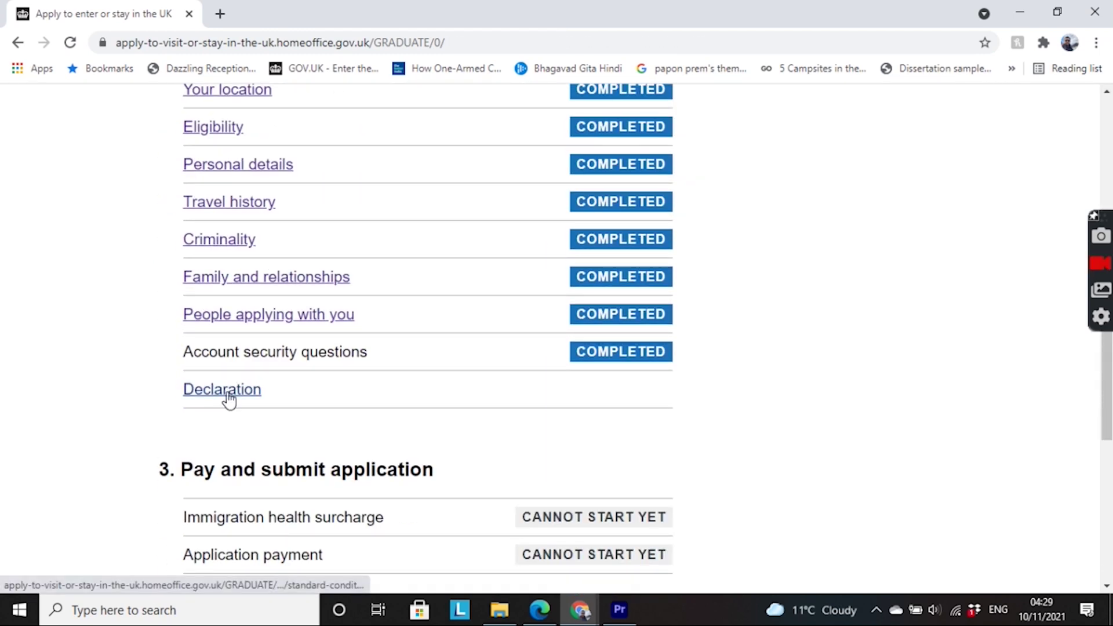
click(229, 399)
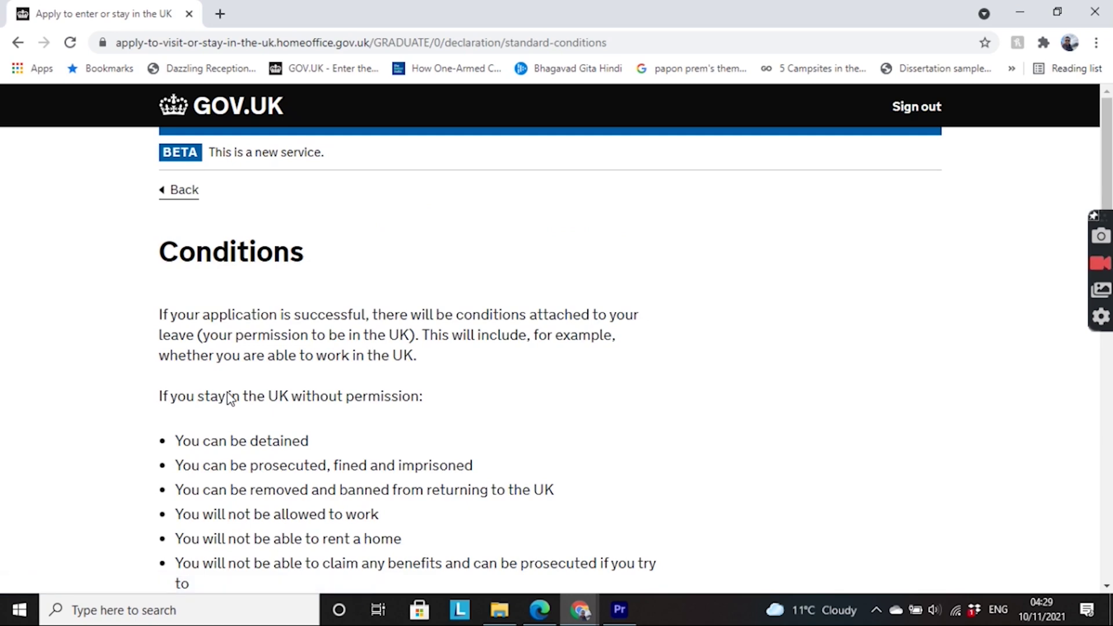
scroll(229, 398, down, 5)
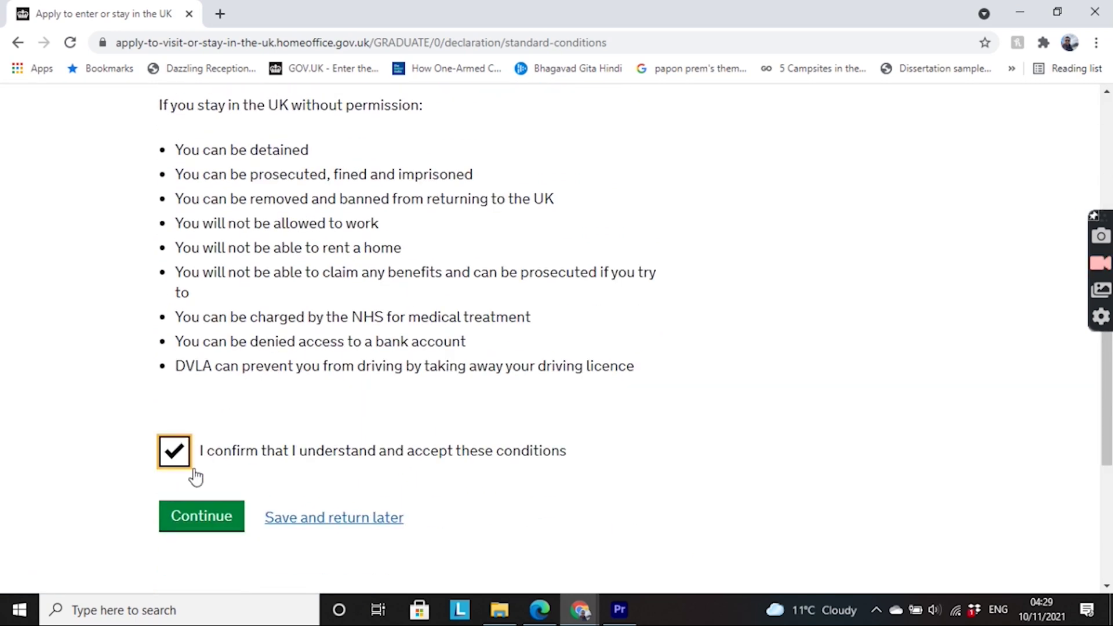
click(207, 517)
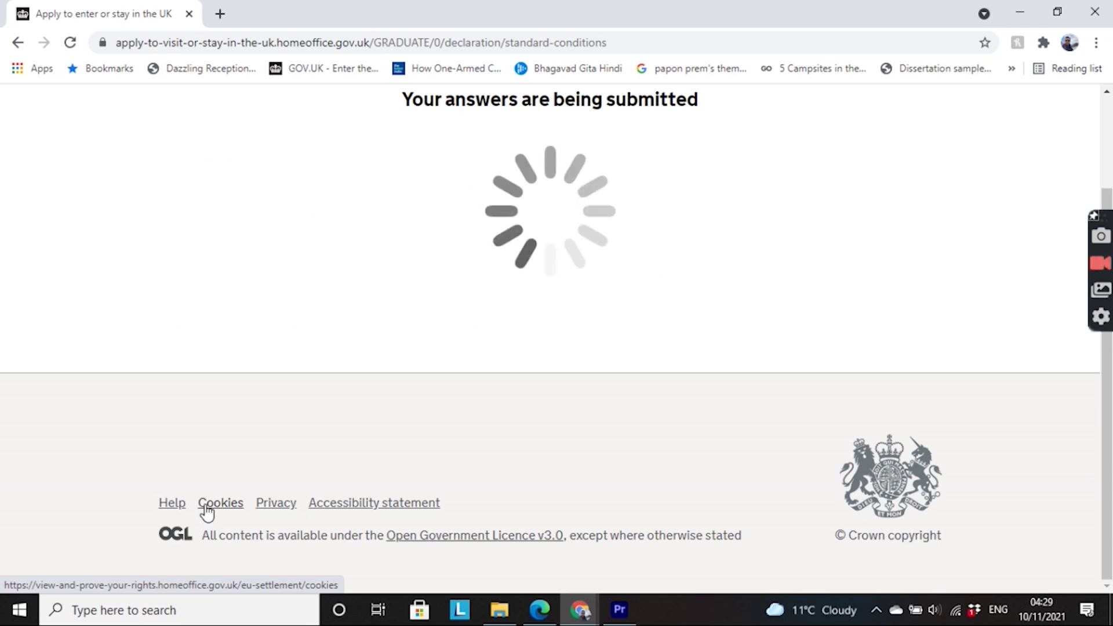
scroll(293, 397, down, 1)
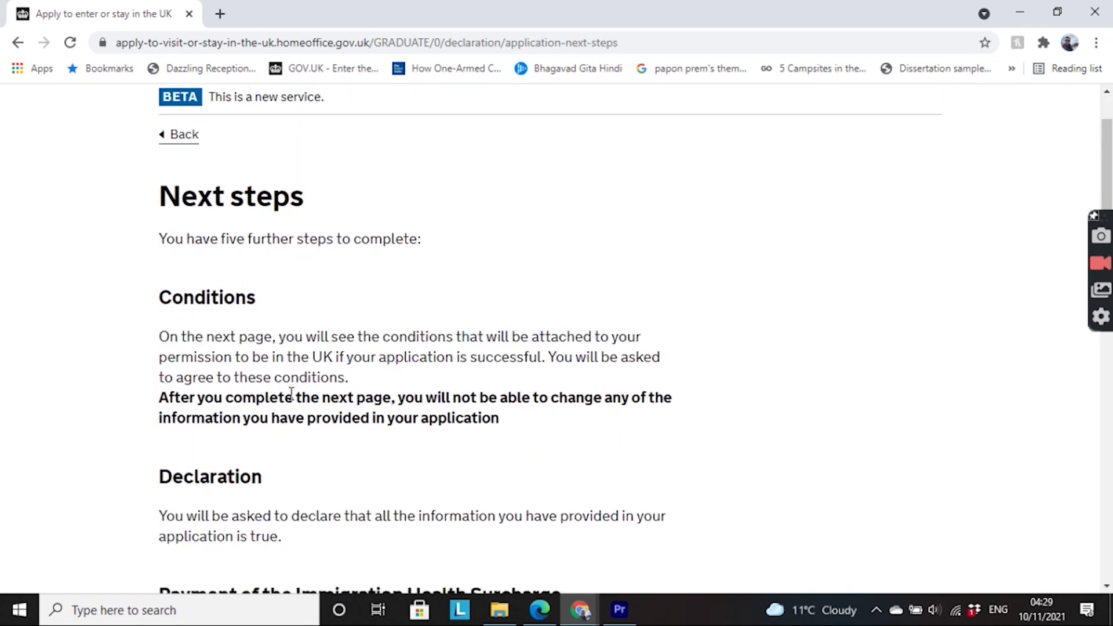
Step: Read the Declaration and Immigration Health Surcharge steps on the Next steps page
scroll(292, 397, down, 3)
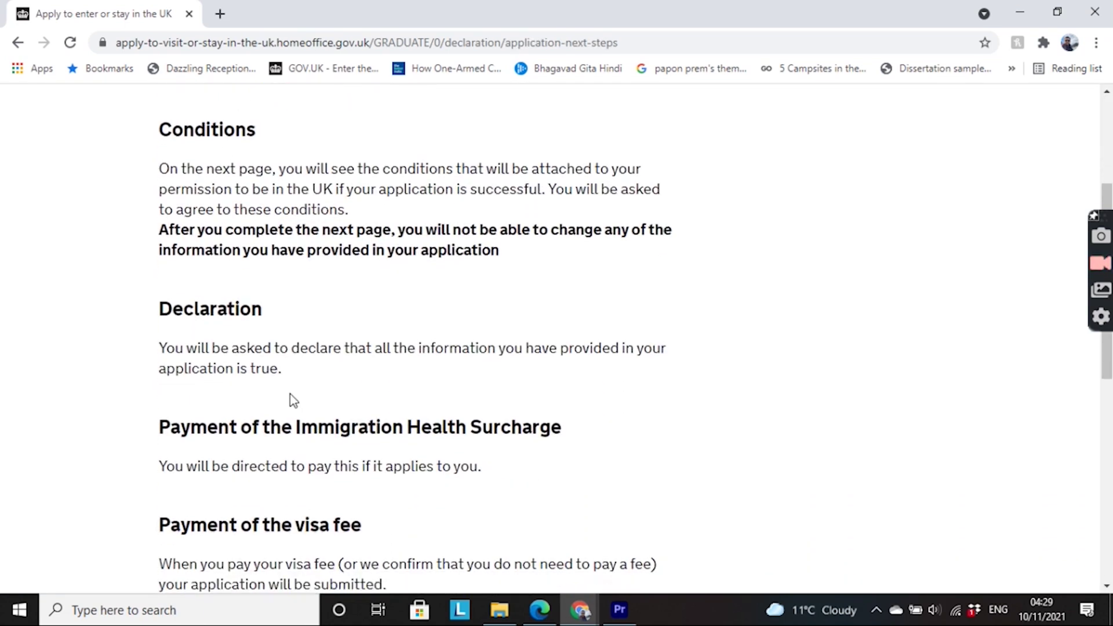
scroll(293, 400, down, 5)
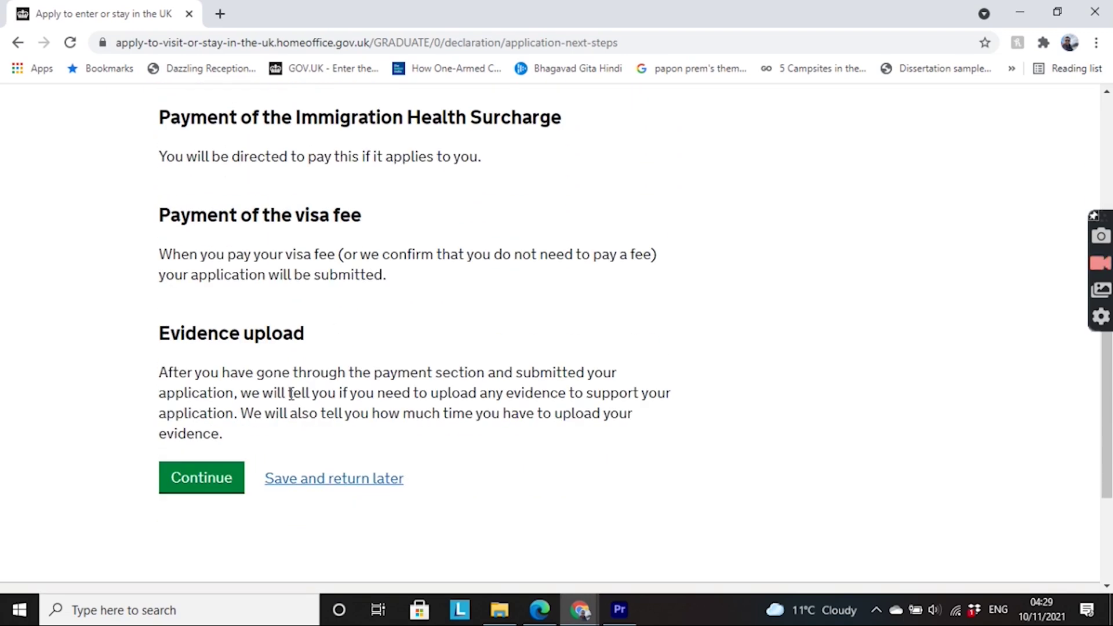
scroll(291, 394, up, 2)
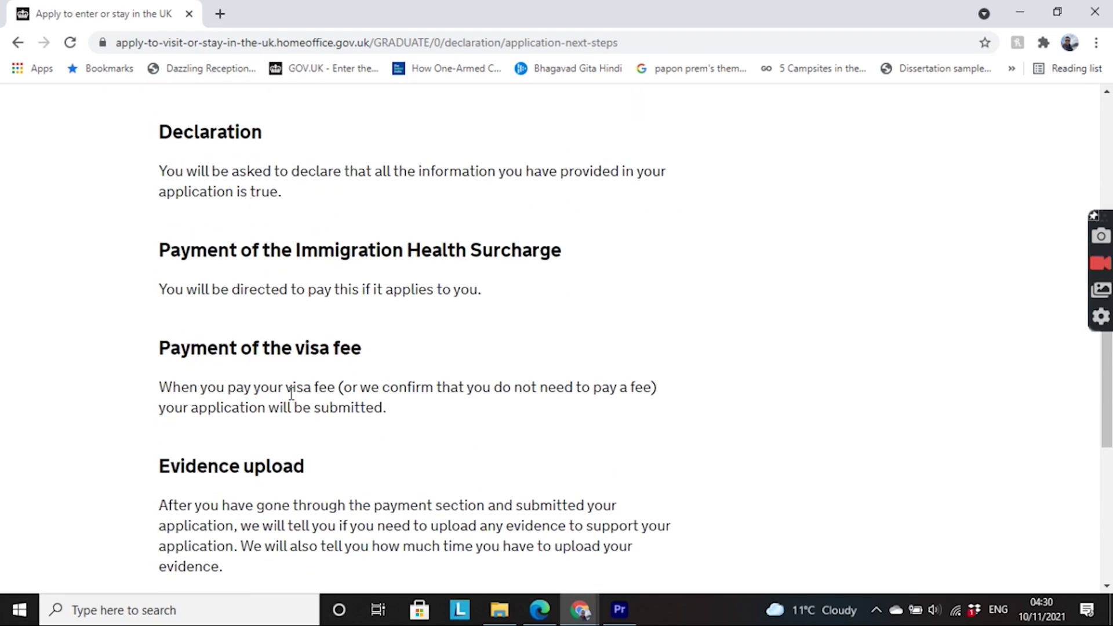
drag(190, 147, 362, 198)
click(251, 283)
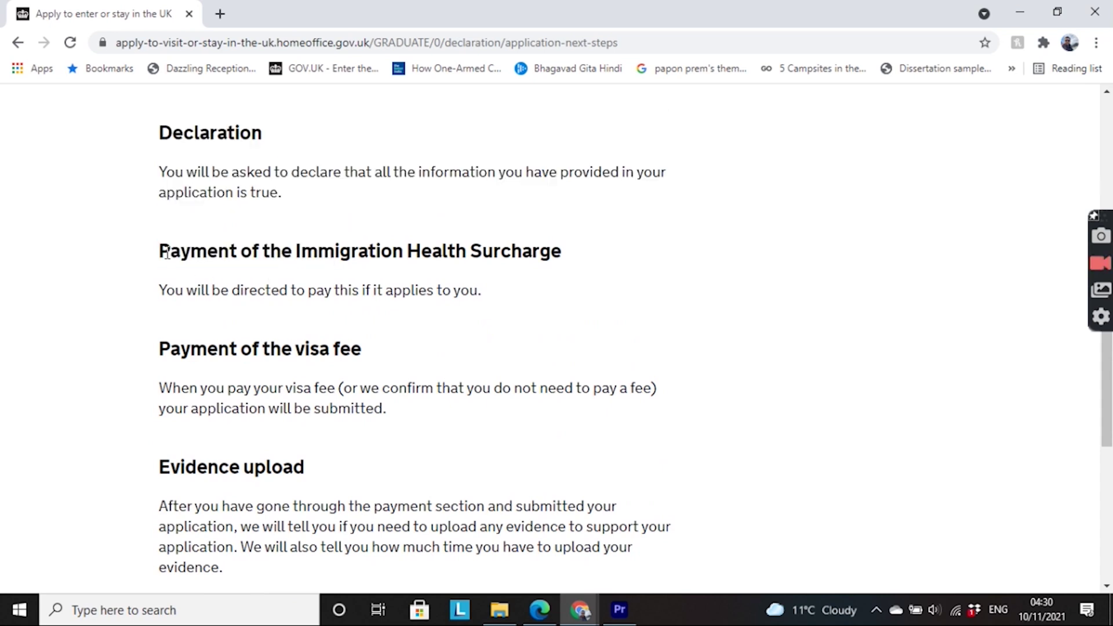
drag(282, 273, 469, 298)
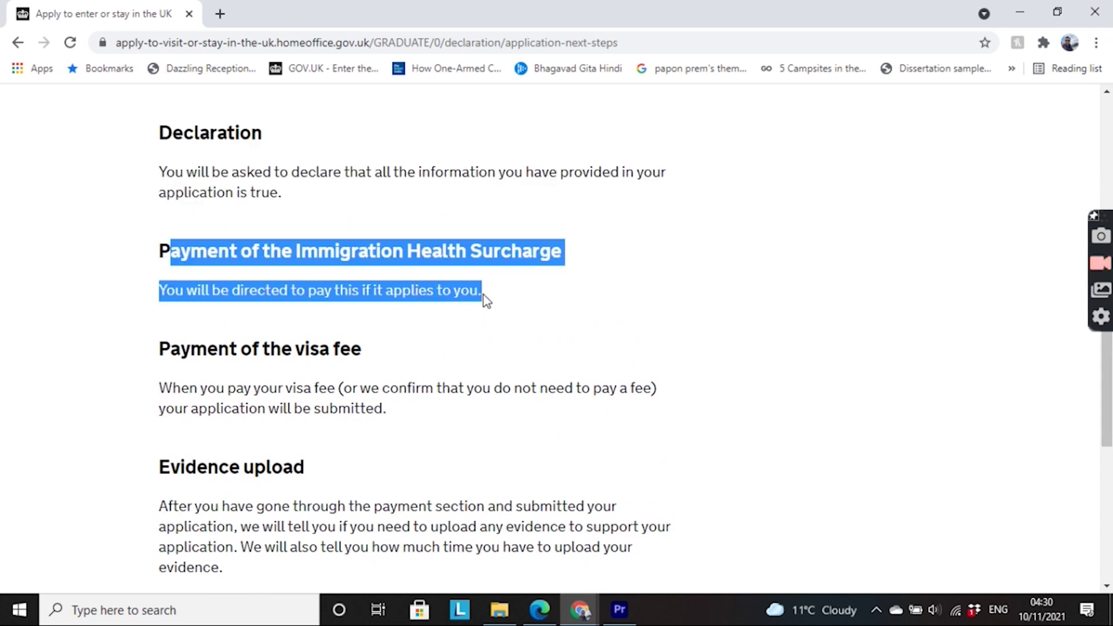
click(486, 300)
Step: Read the visa fee payment and evidence upload steps, then go back to the Conditions page
drag(161, 350, 394, 410)
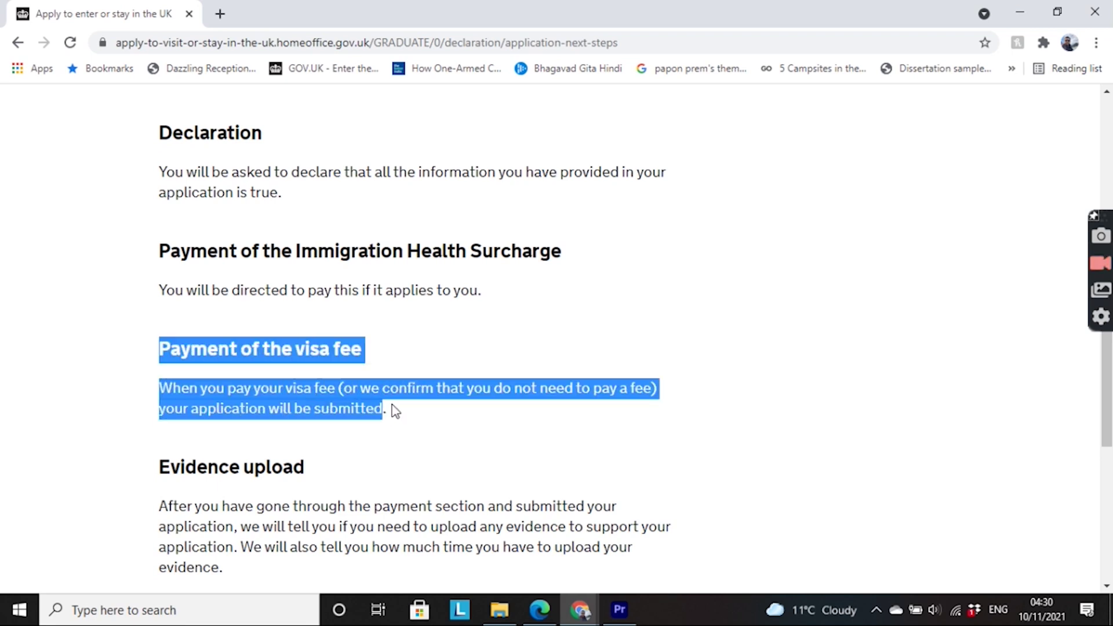
click(412, 429)
scroll(413, 429, down, 2)
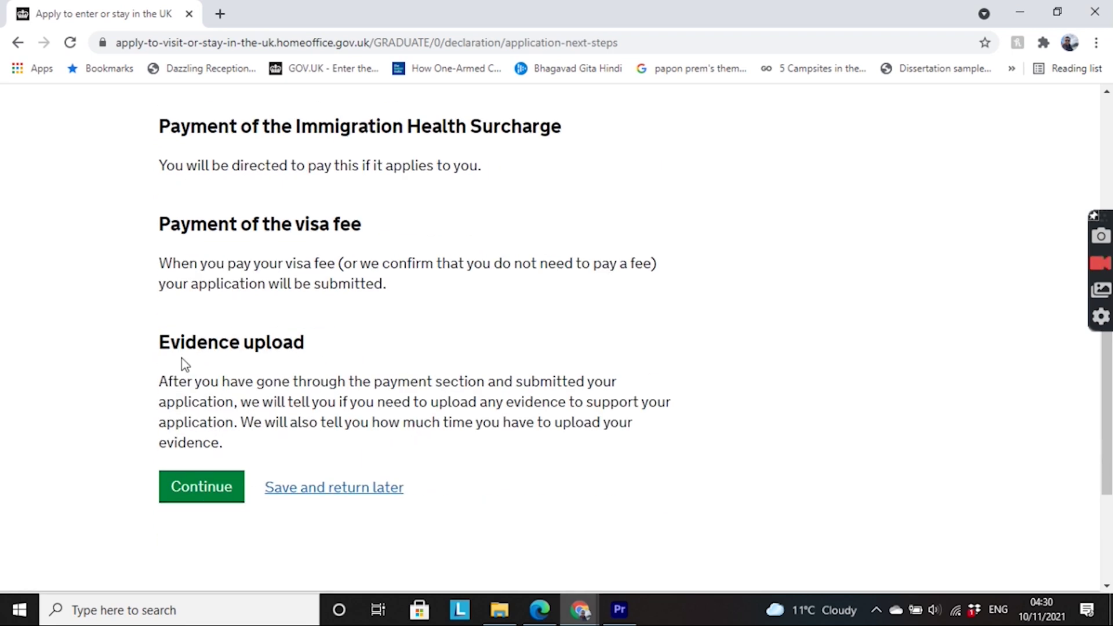
drag(162, 347, 328, 440)
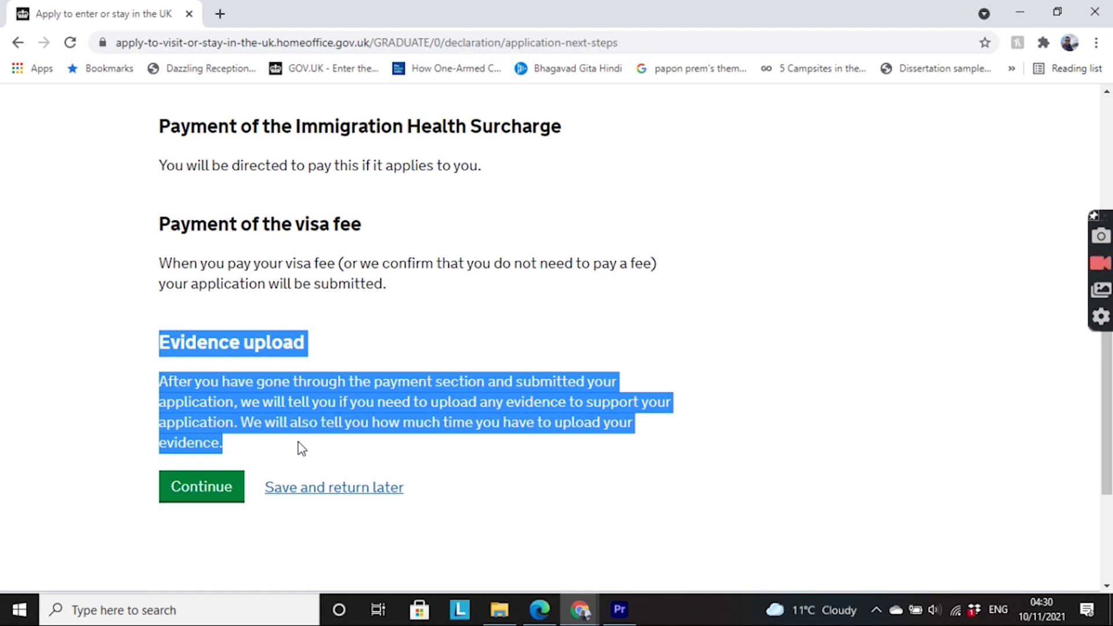
click(270, 451)
scroll(270, 451, up, 9)
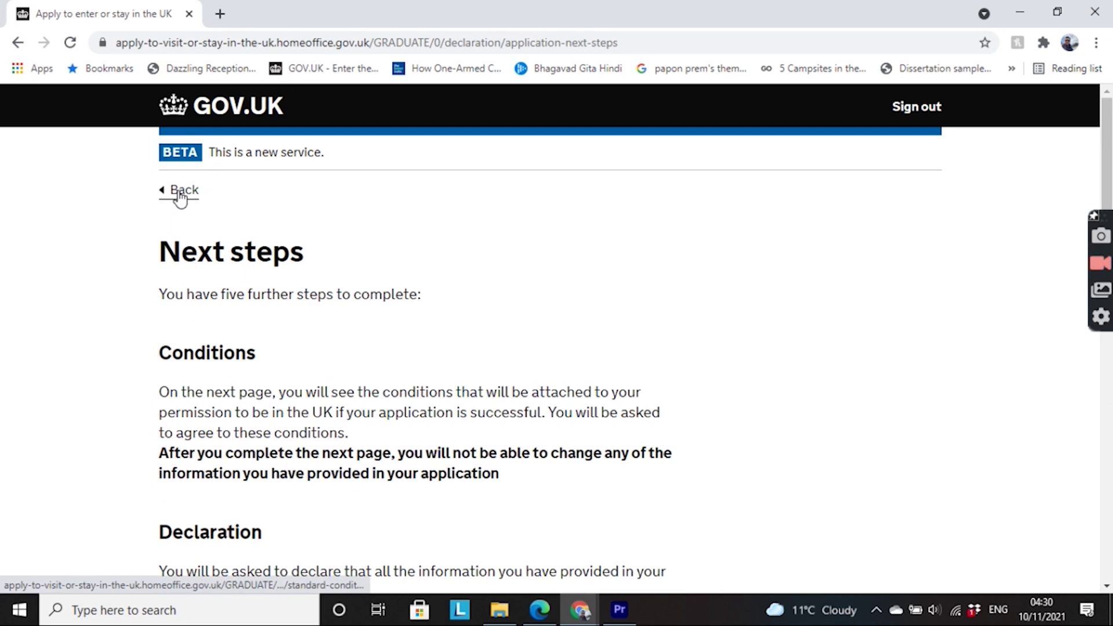
click(180, 196)
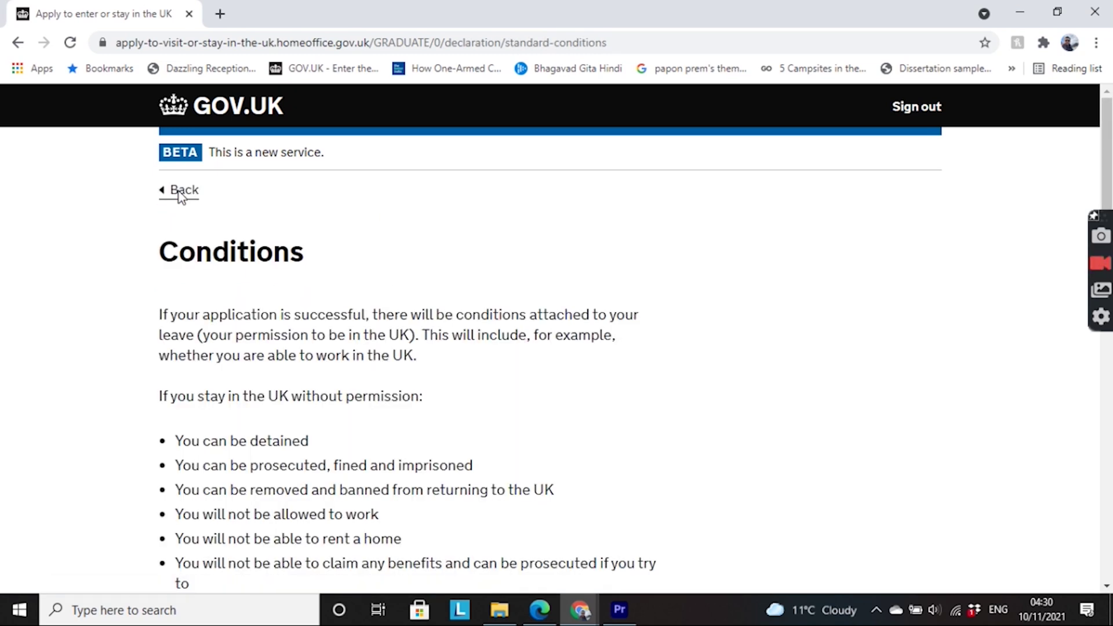
Step: Re-read the Declaration, health surcharge, visa fee payment and evidence upload steps before finishing
scroll(278, 224, down, 3)
scroll(278, 225, up, 3)
scroll(191, 199, down, 6)
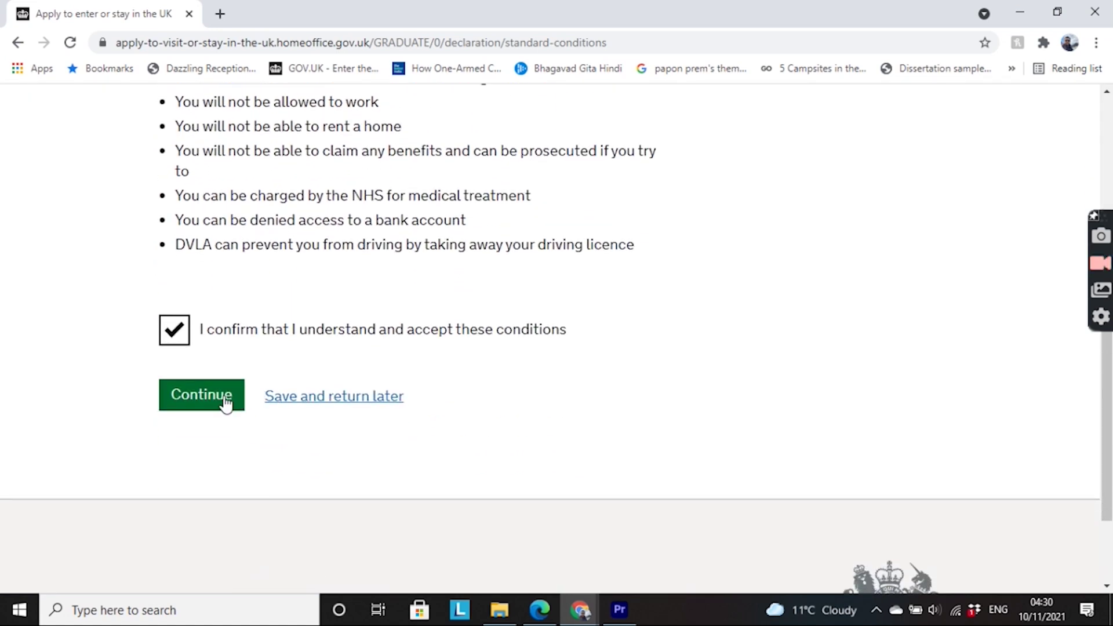
drag(155, 139, 358, 193)
click(199, 286)
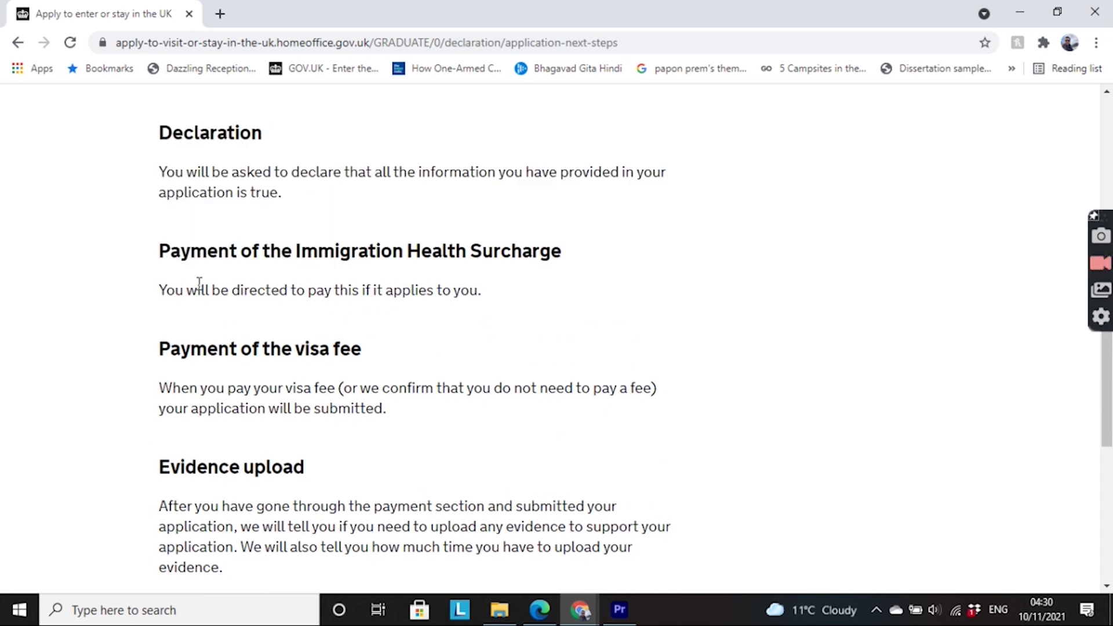
drag(170, 253, 469, 300)
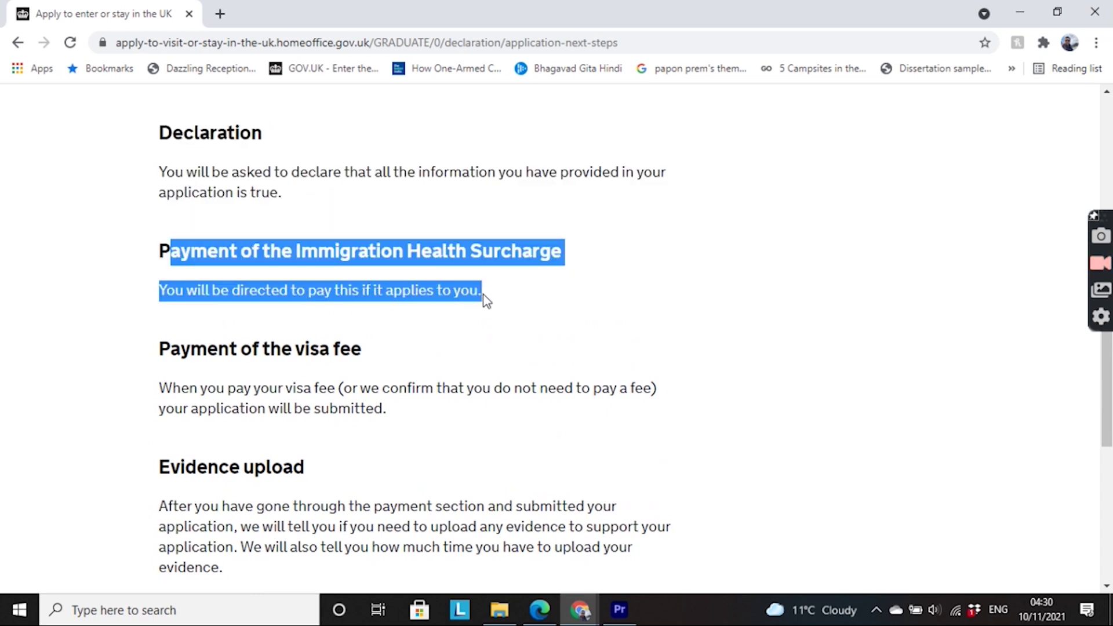
click(486, 299)
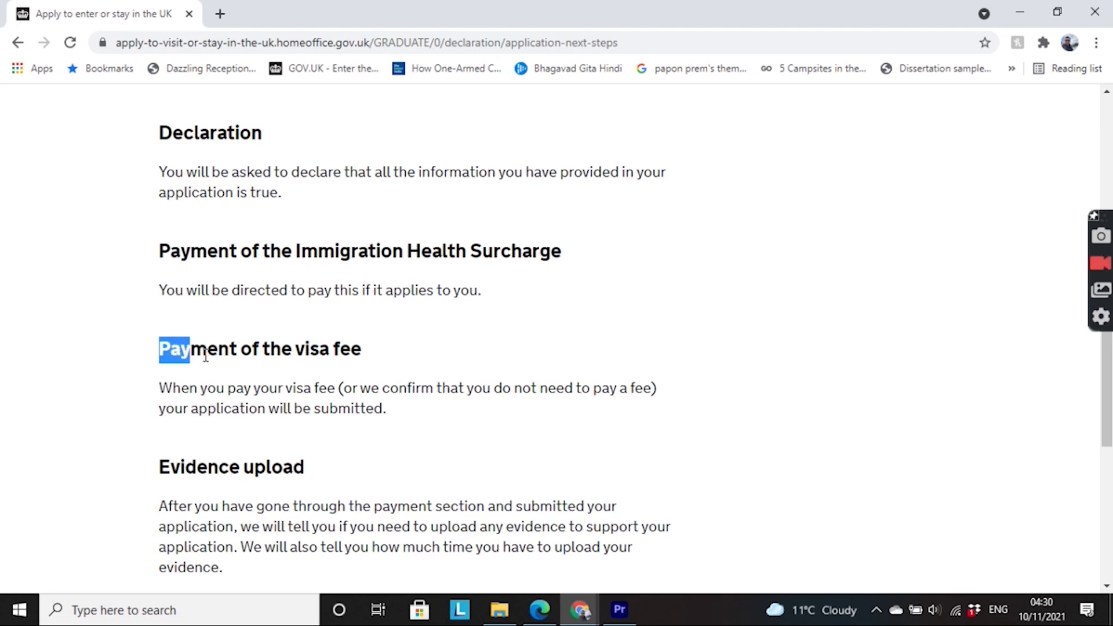
drag(205, 356, 397, 413)
click(413, 429)
scroll(412, 429, down, 2)
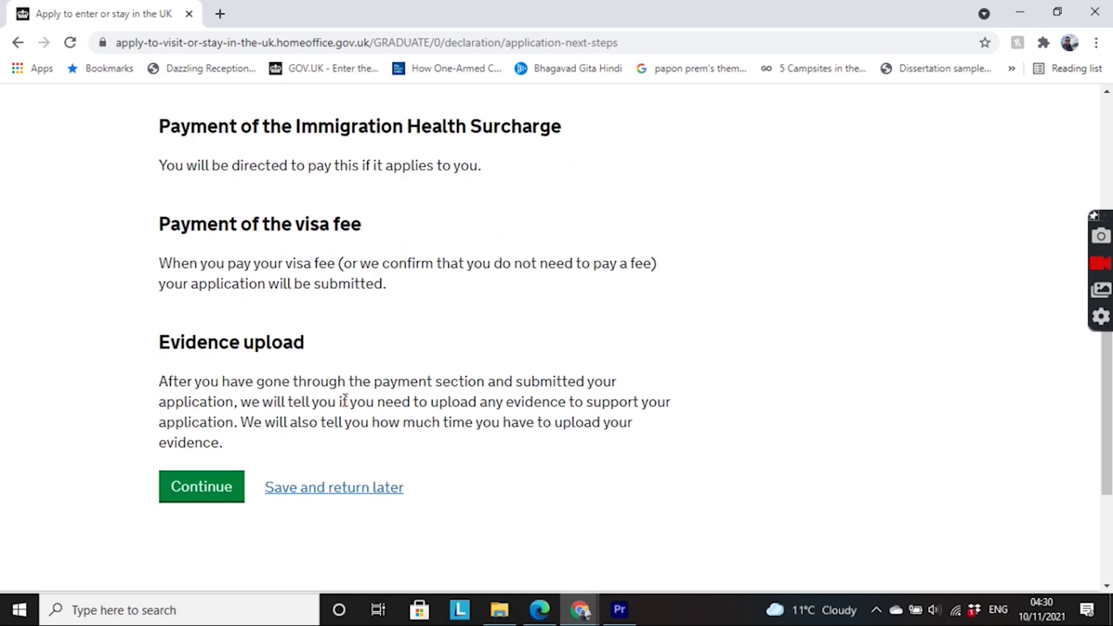
drag(161, 346, 293, 412)
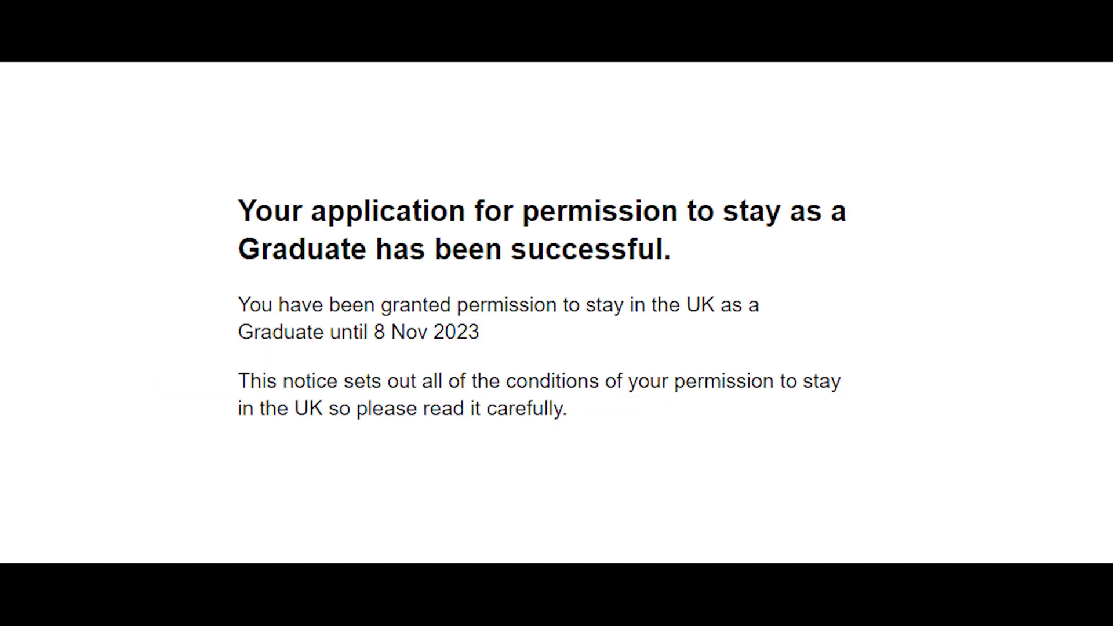